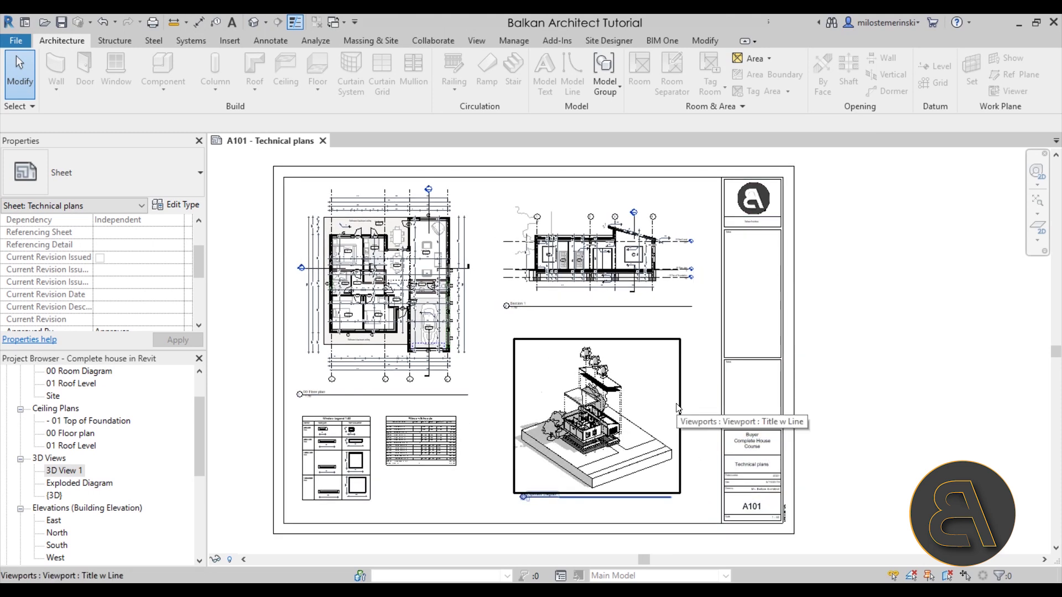
# Open the 3D View 1 perspective from the Project Browser.
pyautogui.scroll(3, 362, 274)
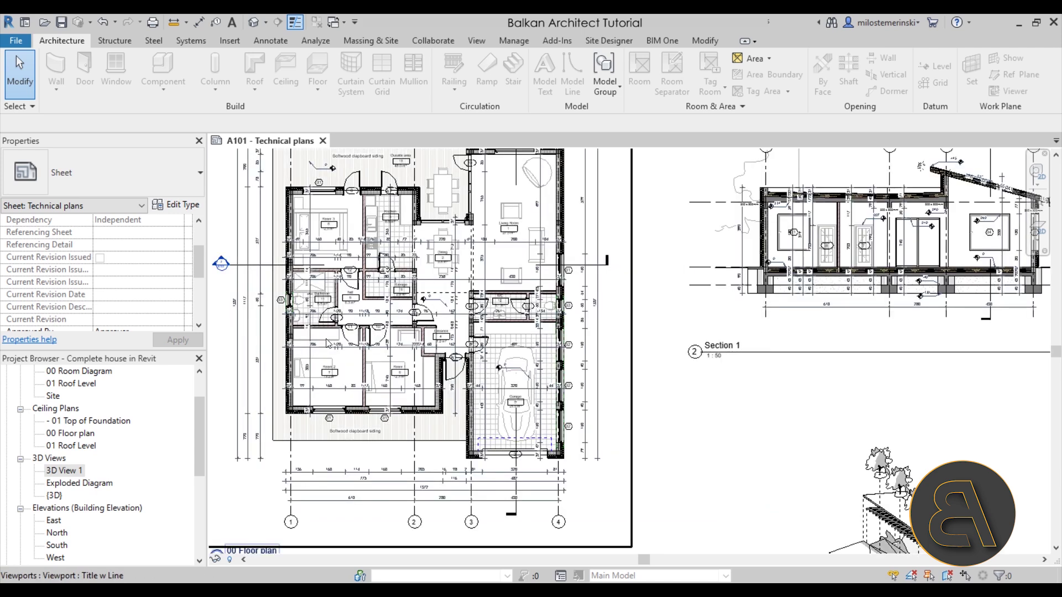
pyautogui.moveTo(684, 423); pyautogui.dragTo(442, 436, button='middle')
pyautogui.moveTo(781, 400); pyautogui.dragTo(741, 249, button='middle')
pyautogui.scroll(-3, 784, 317)
pyautogui.scroll(3, 765, 322)
pyautogui.moveTo(519, 375); pyautogui.dragTo(540, 481, button='middle')
pyautogui.scroll(-5, 575, 477)
pyautogui.scroll(-1, 526, 417)
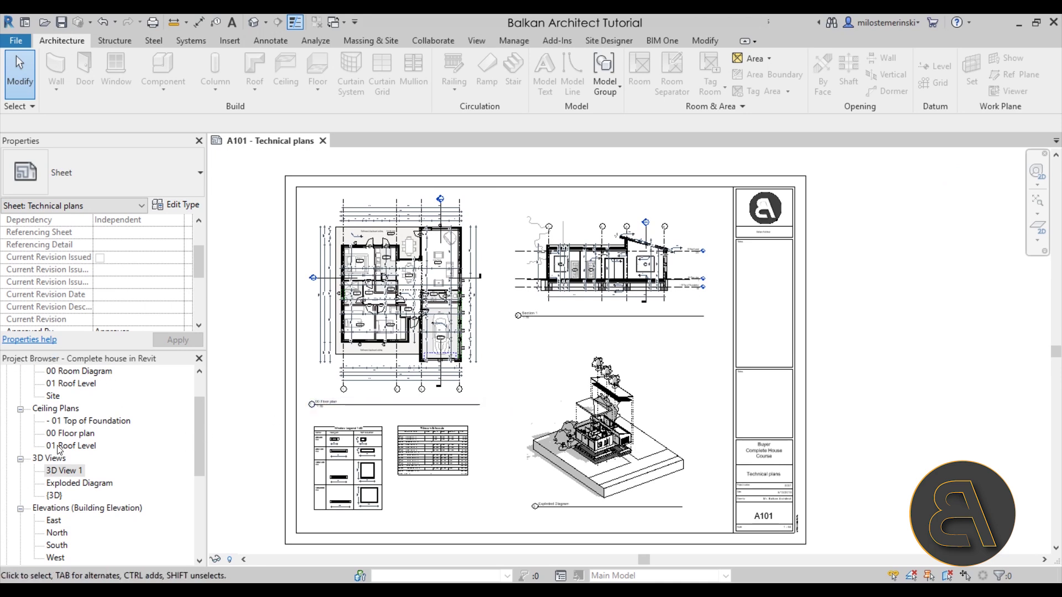
pyautogui.doubleClick(72, 472)
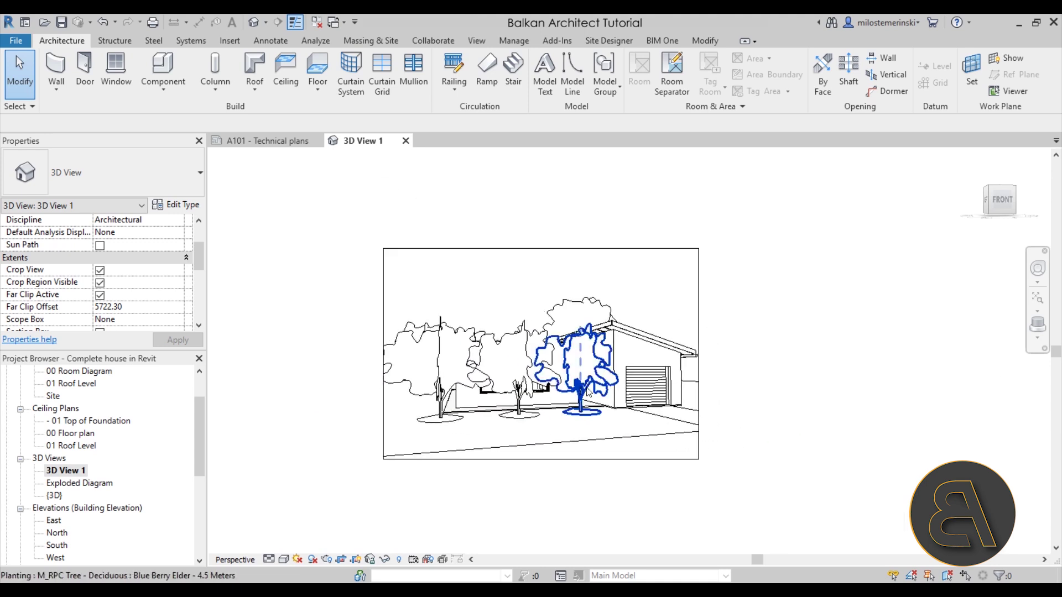
# Hide the two trees standing in front of the house in this view.
pyautogui.scroll(4, 580, 426)
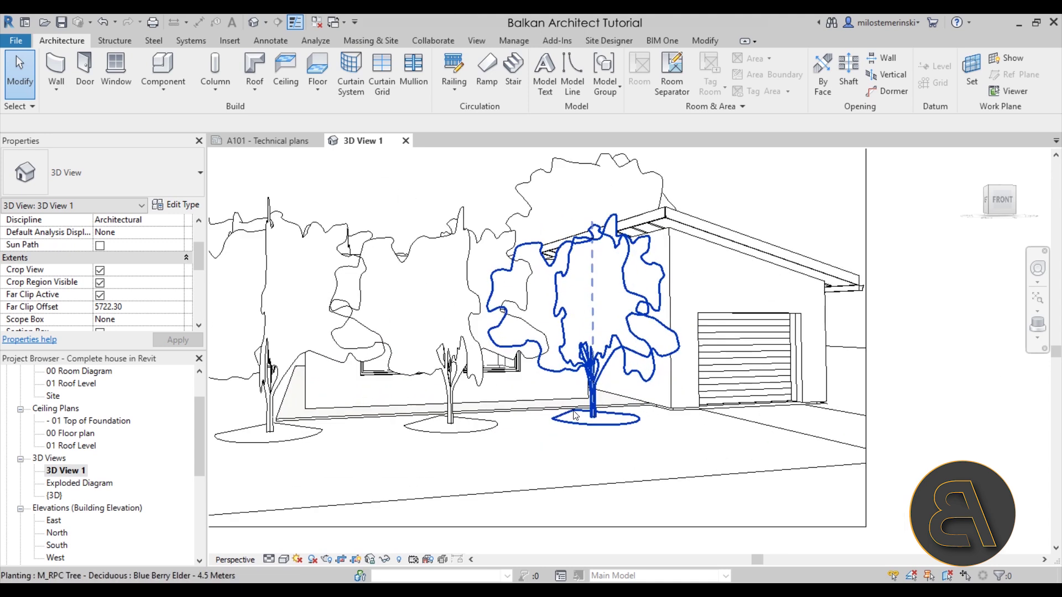
pyautogui.click(609, 429)
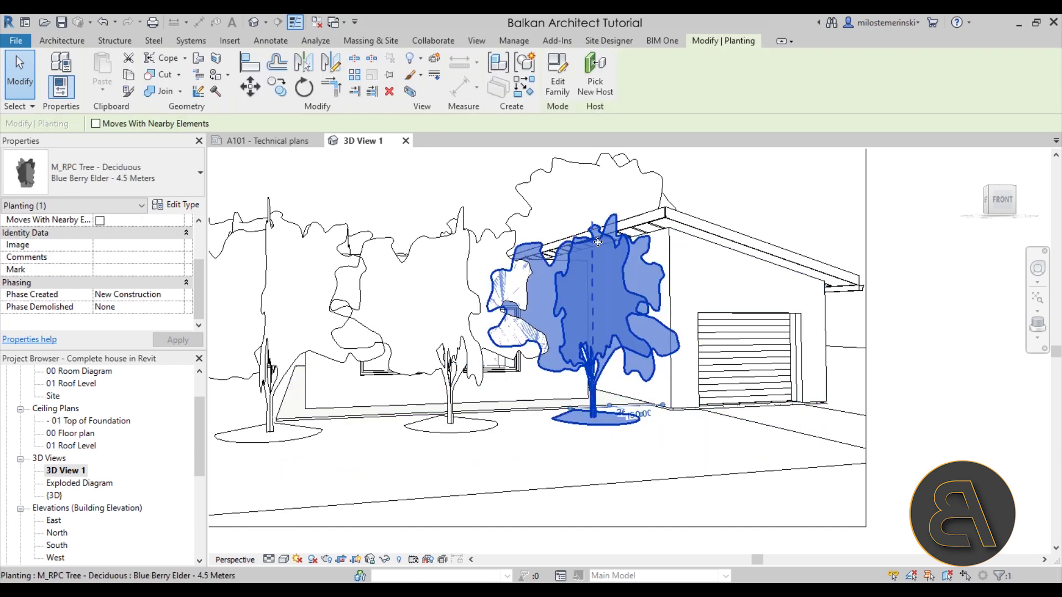
pyautogui.keyDown('ctrl'); pyautogui.click(466, 209); pyautogui.keyUp('ctrl')
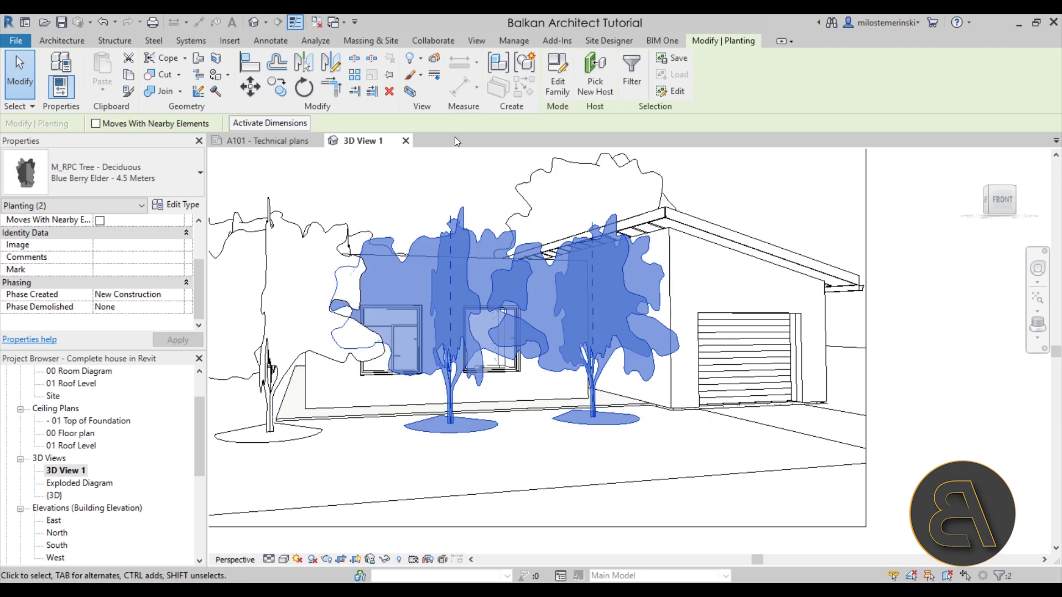
pyautogui.click(412, 59)
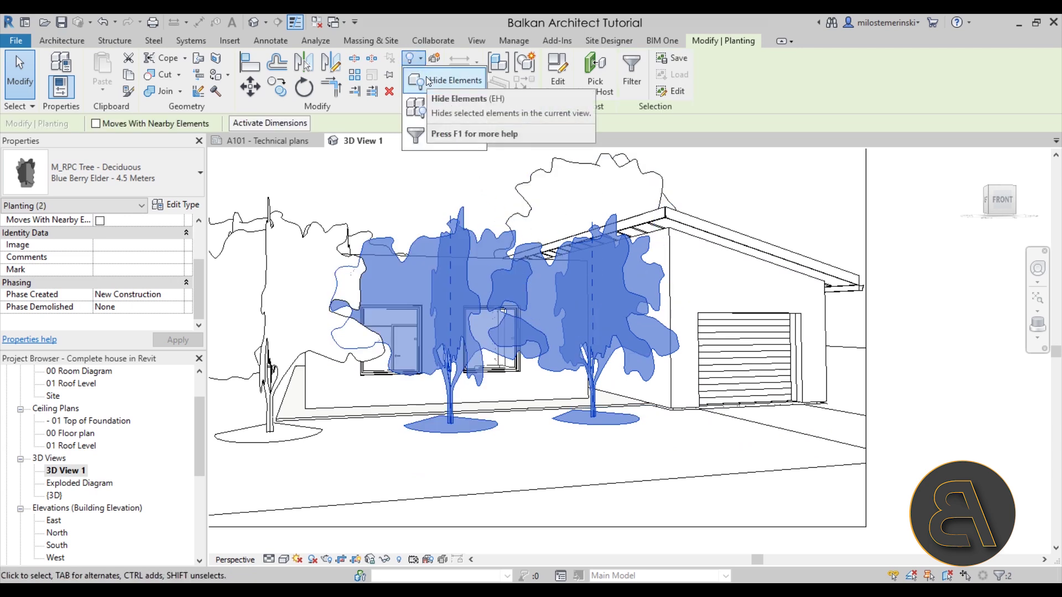
pyautogui.click(429, 81)
# Select the perspective's crop boundary.
pyautogui.scroll(-4, 550, 339)
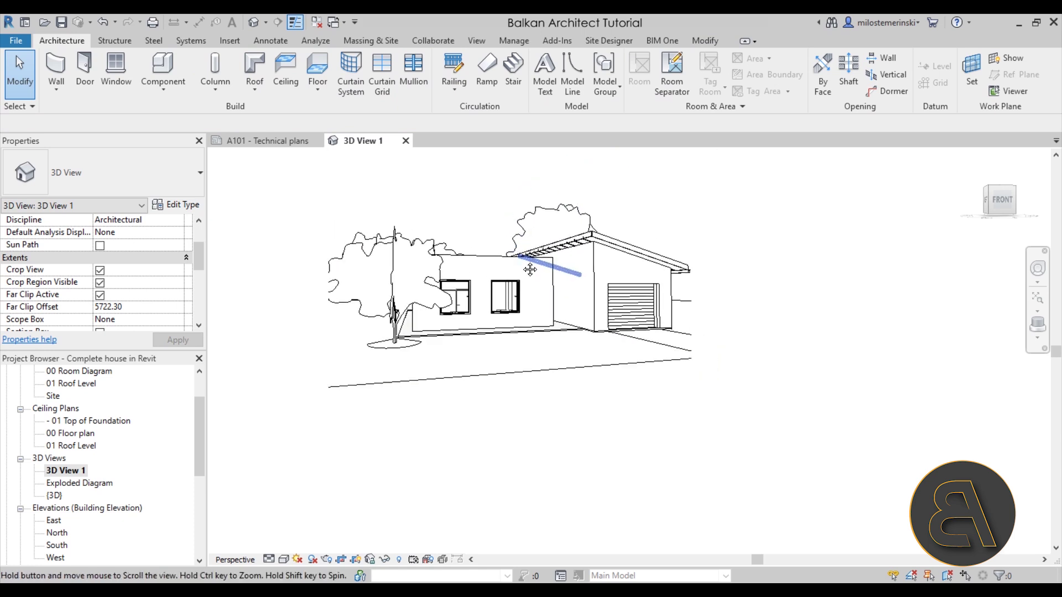
pyautogui.moveTo(550, 339); pyautogui.dragTo(496, 214, button='middle')
pyautogui.click(496, 214)
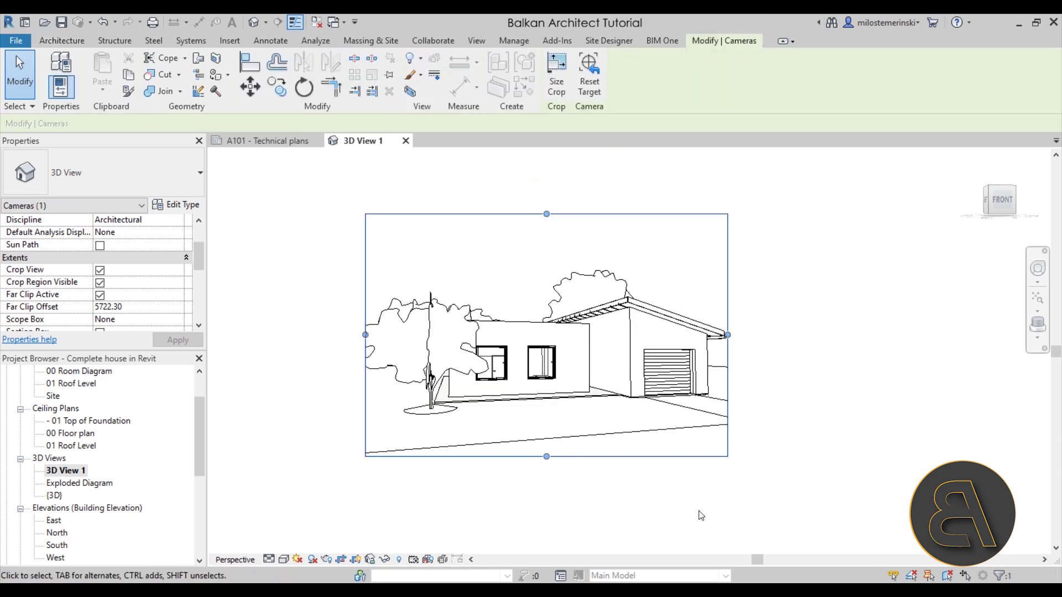
# Resize the crop region to 400 mm wide with proportions locked.
pyautogui.click(555, 88)
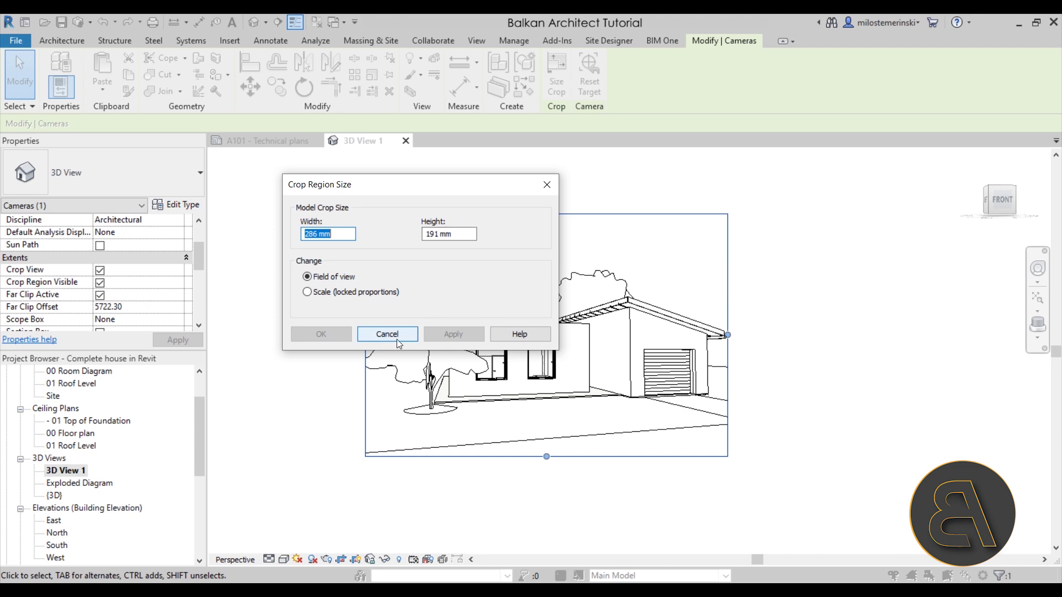
pyautogui.click(307, 292)
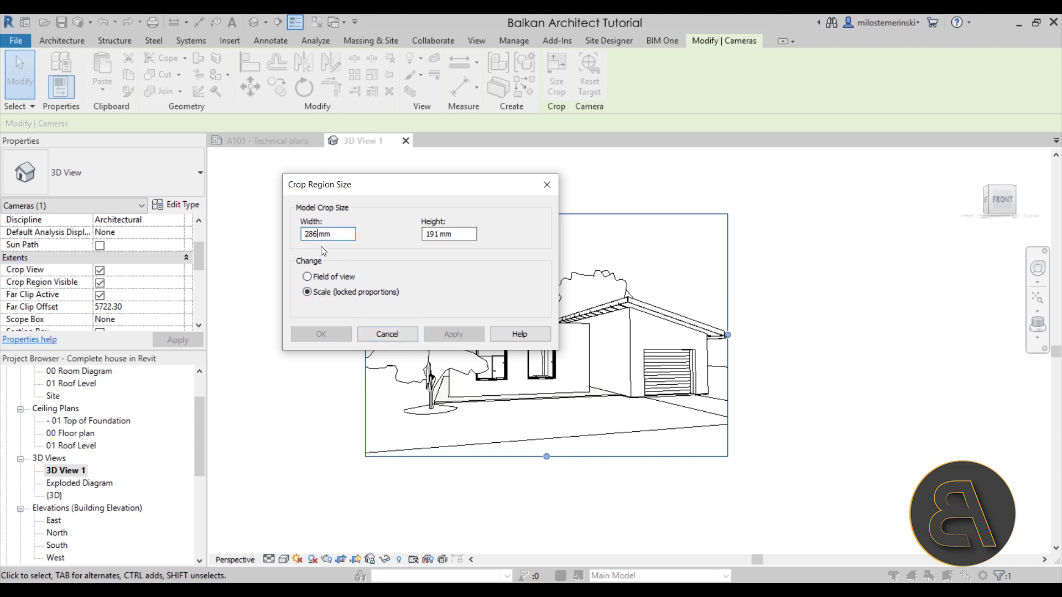
pyautogui.hotkey('shift', 'Home')
pyautogui.write('40')
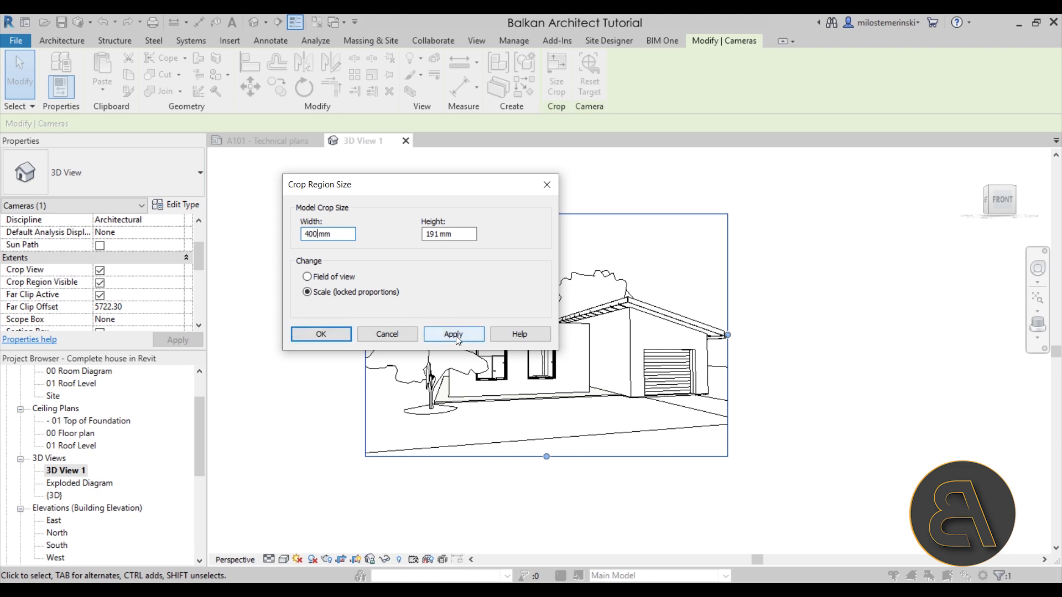
pyautogui.click(455, 336)
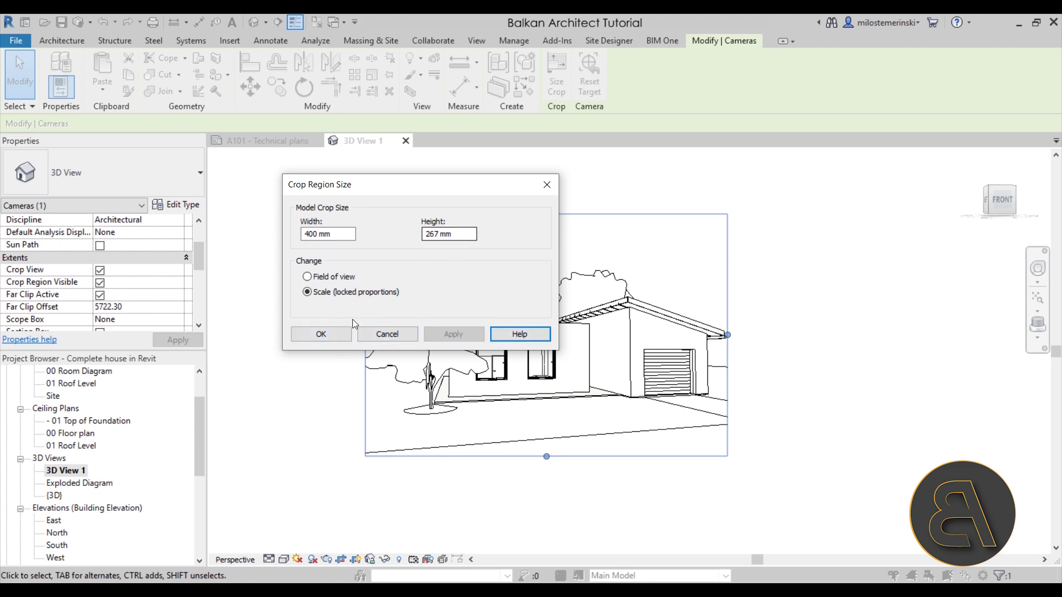
pyautogui.click(322, 334)
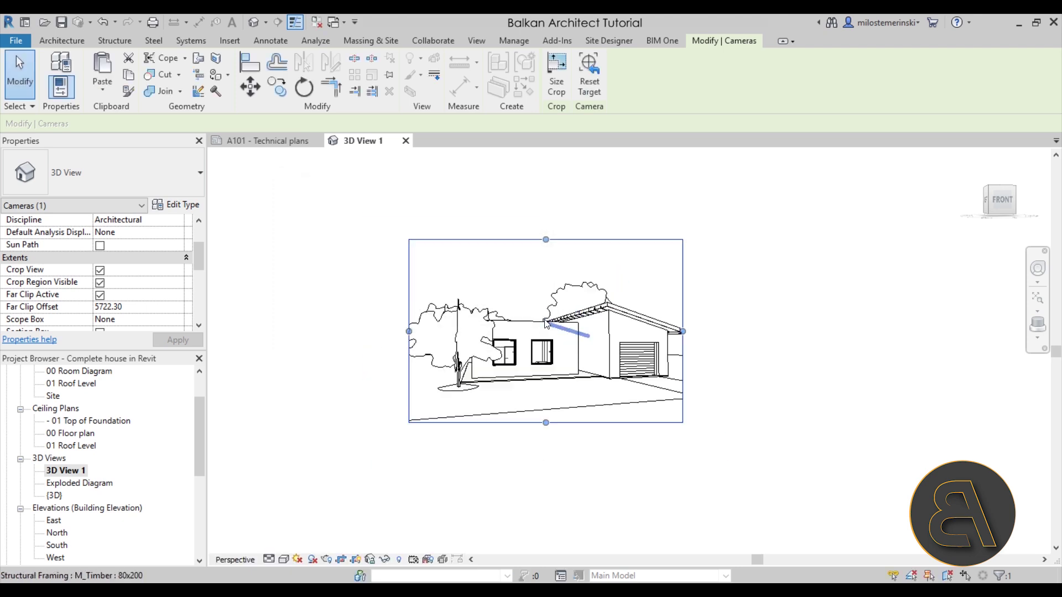
# Drag the crop region's edges to stretch it into a tall frame about 511 mm high.
pyautogui.moveTo(510, 352); pyautogui.dragTo(518, 217)
pyautogui.click(555, 89)
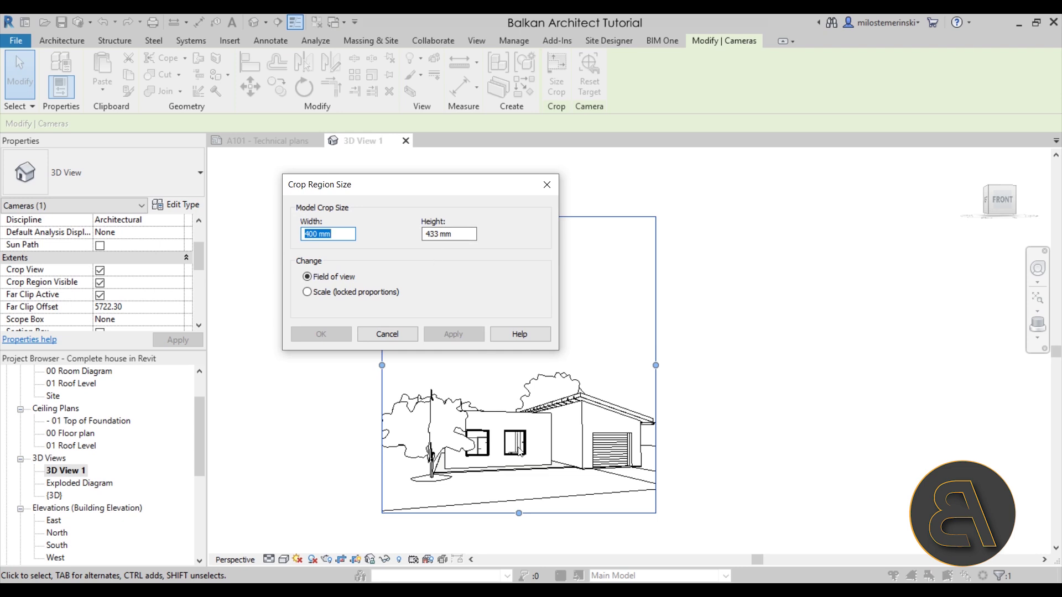
pyautogui.click(394, 336)
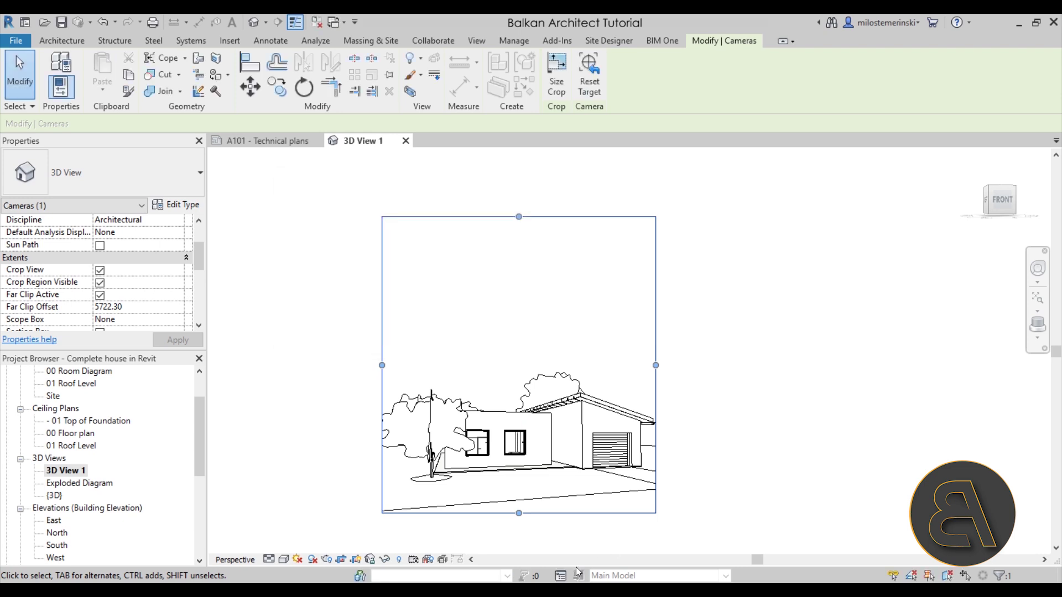
pyautogui.moveTo(522, 516); pyautogui.dragTo(522, 500)
pyautogui.moveTo(520, 217); pyautogui.dragTo(519, 165)
pyautogui.click(557, 93)
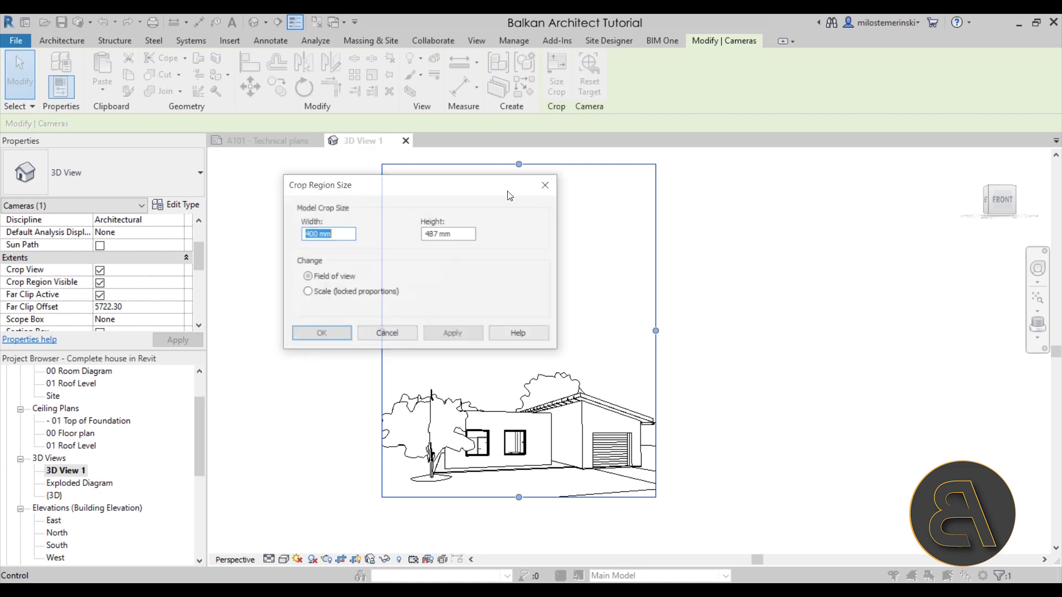
pyautogui.click(386, 334)
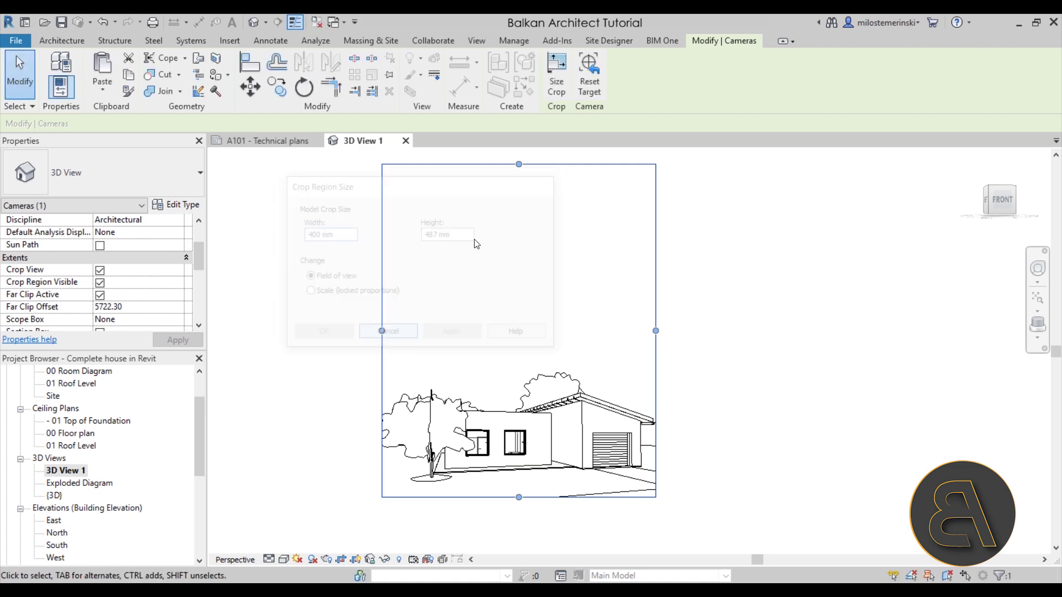
pyautogui.moveTo(521, 208); pyautogui.dragTo(522, 235, button='middle')
pyautogui.moveTo(518, 218); pyautogui.dragTo(519, 210)
# Start editing the height value in the Crop Region Size settings.
pyautogui.click(554, 87)
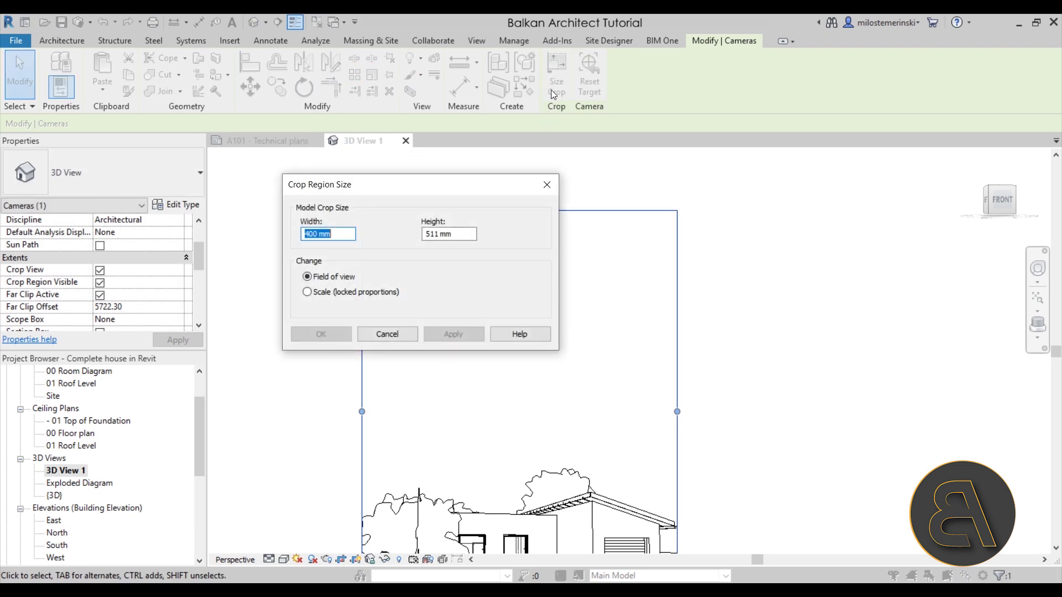
pyautogui.click(436, 234)
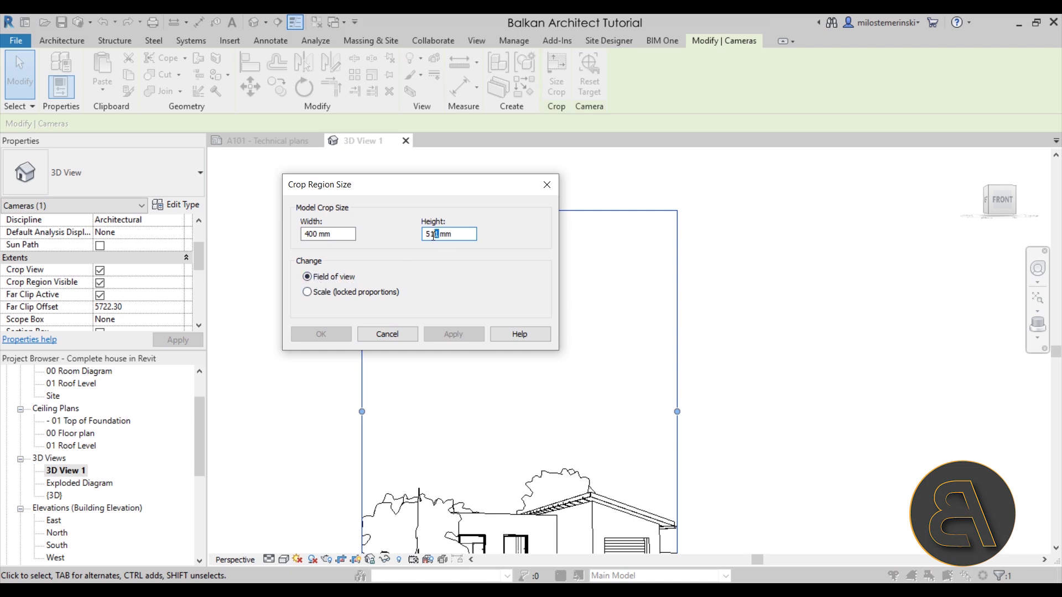
pyautogui.press('BackSpace')
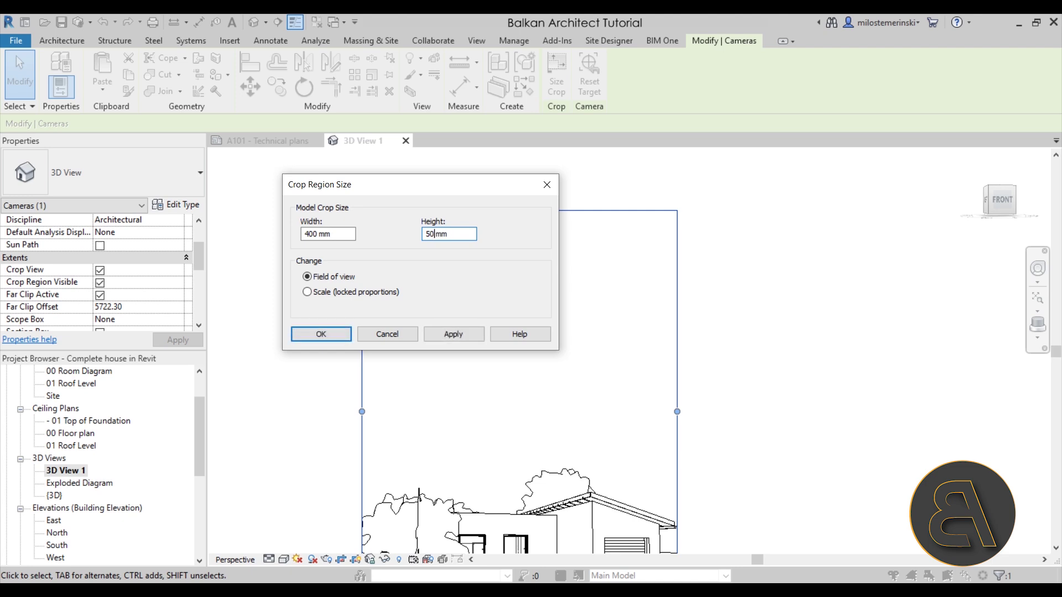
# Reselect the crop boundary and enter a 5100 mm crop height.
pyautogui.press('Escape')
pyautogui.press('Escape')
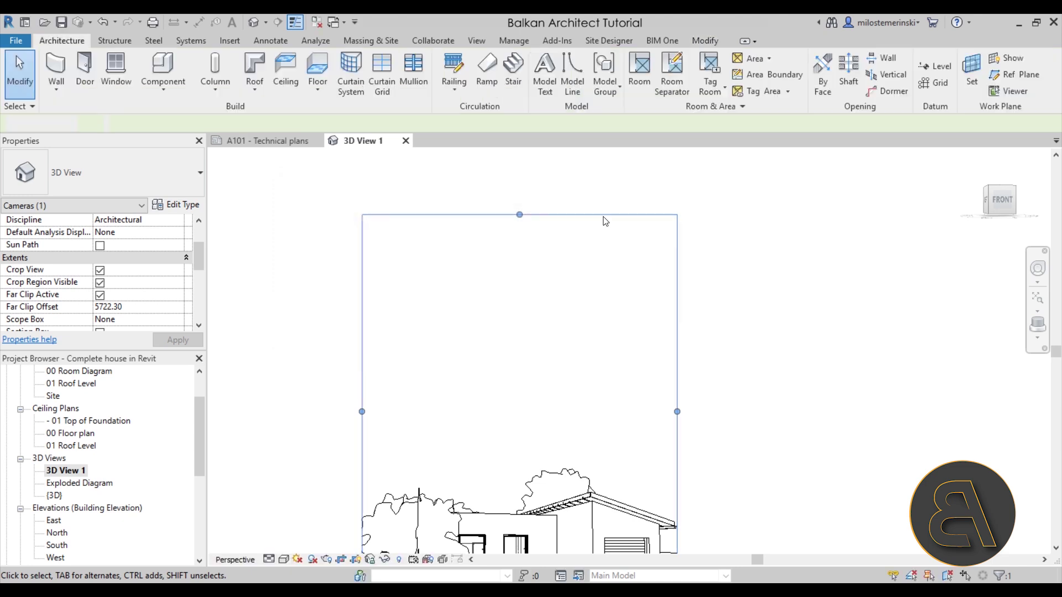
pyautogui.scroll(-3, 536, 251)
pyautogui.scroll(3, 536, 251)
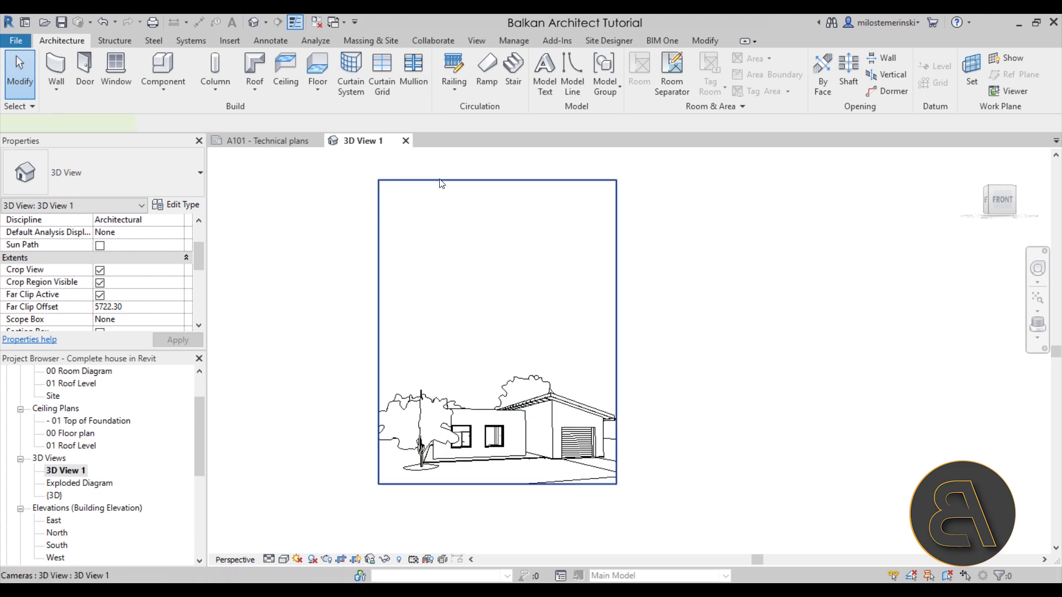
pyautogui.click(441, 180)
pyautogui.click(551, 94)
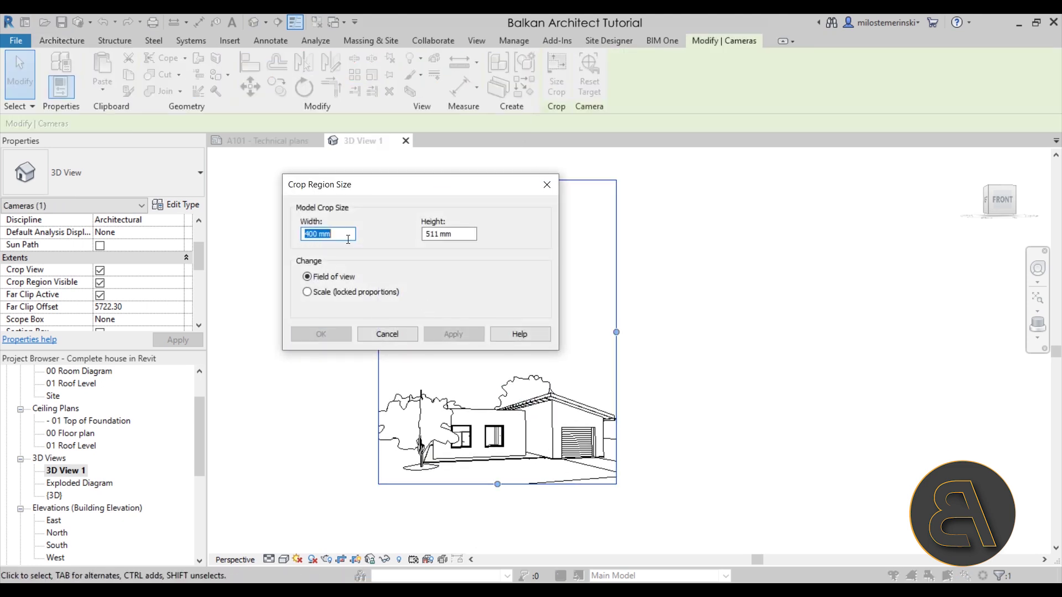
pyautogui.click(436, 235)
pyautogui.write('00')
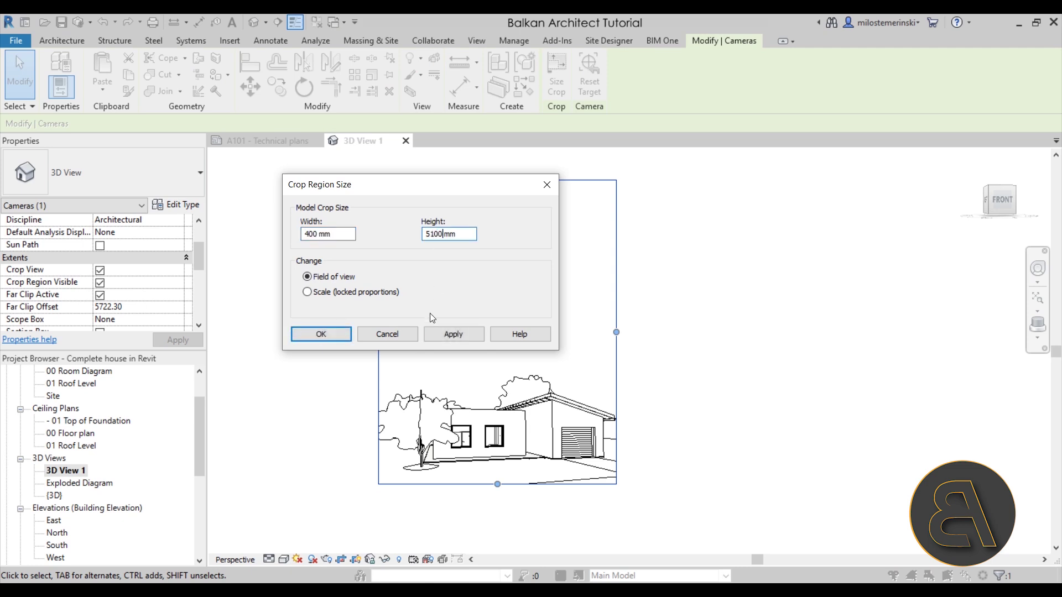
pyautogui.click(440, 332)
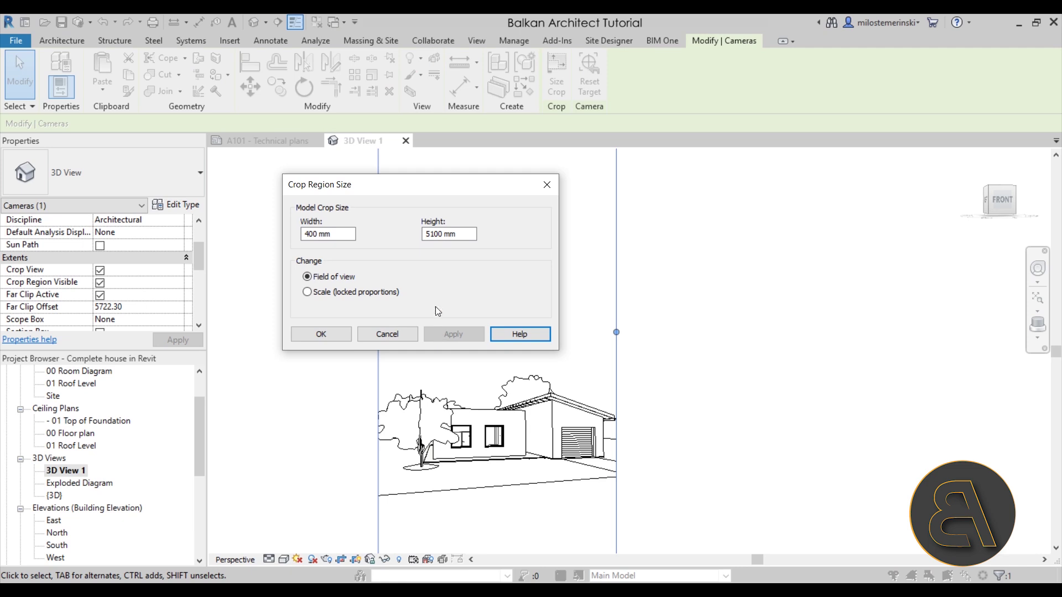
# Correct the crop height to 500 mm and confirm the new size.
pyautogui.click(440, 235)
pyautogui.press('BackSpace')
pyautogui.press('BackSpace')
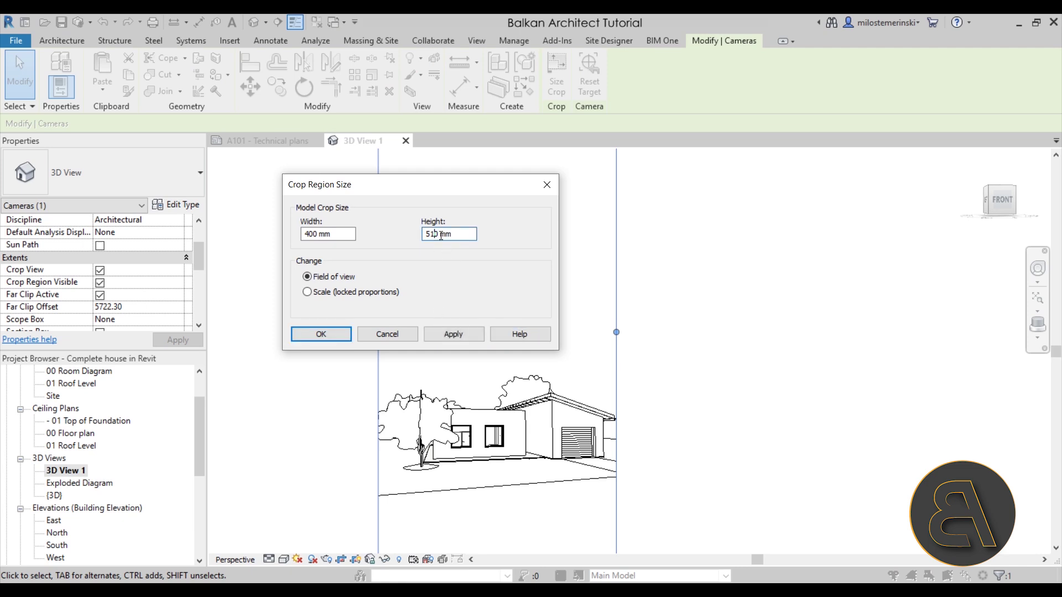
pyautogui.click(469, 334)
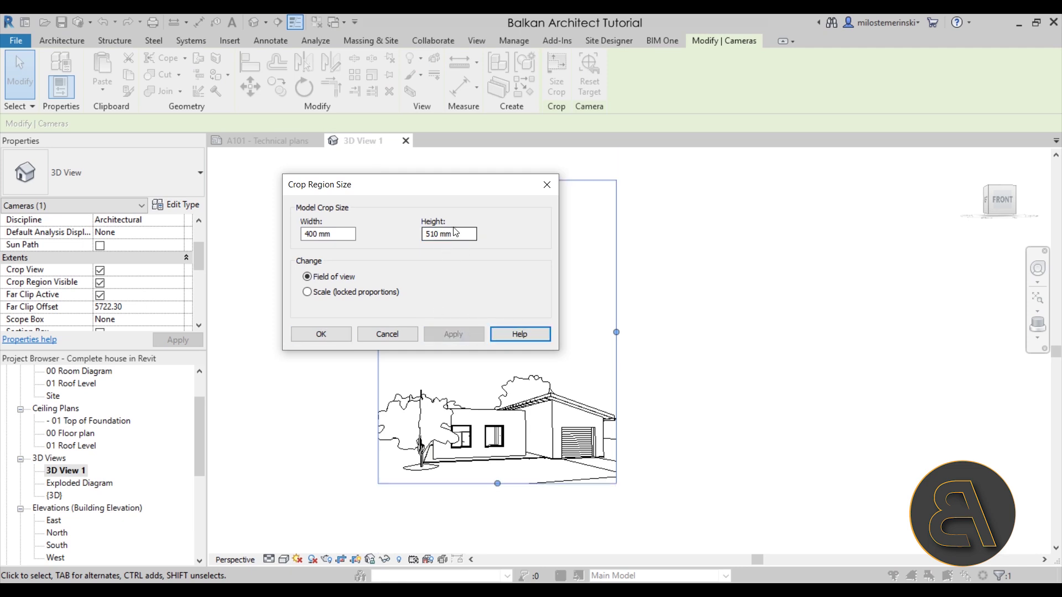
pyautogui.click(434, 234)
pyautogui.write('0')
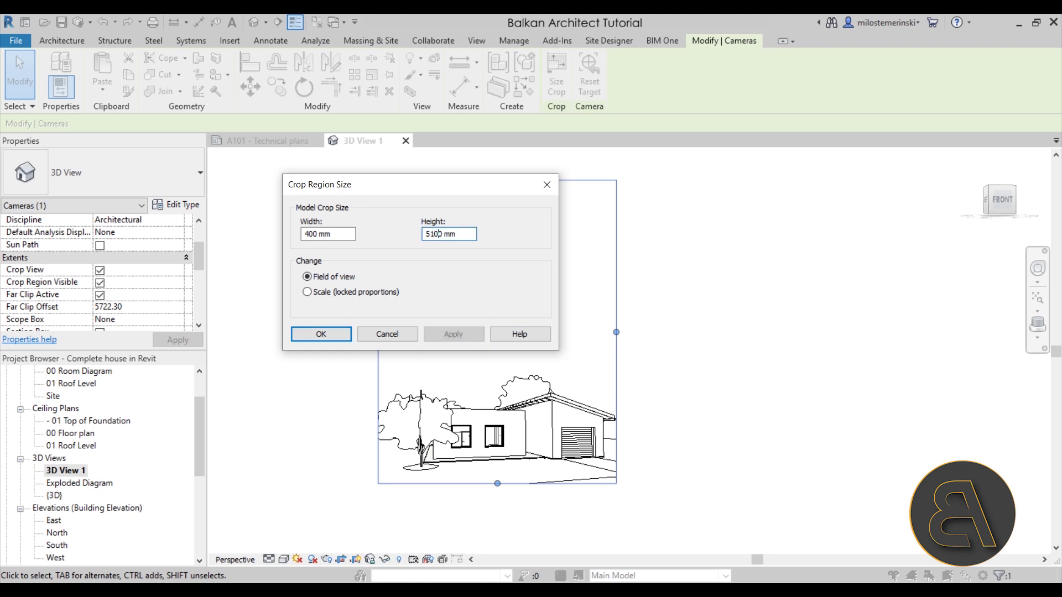
pyautogui.press('Delete')
pyautogui.click(453, 334)
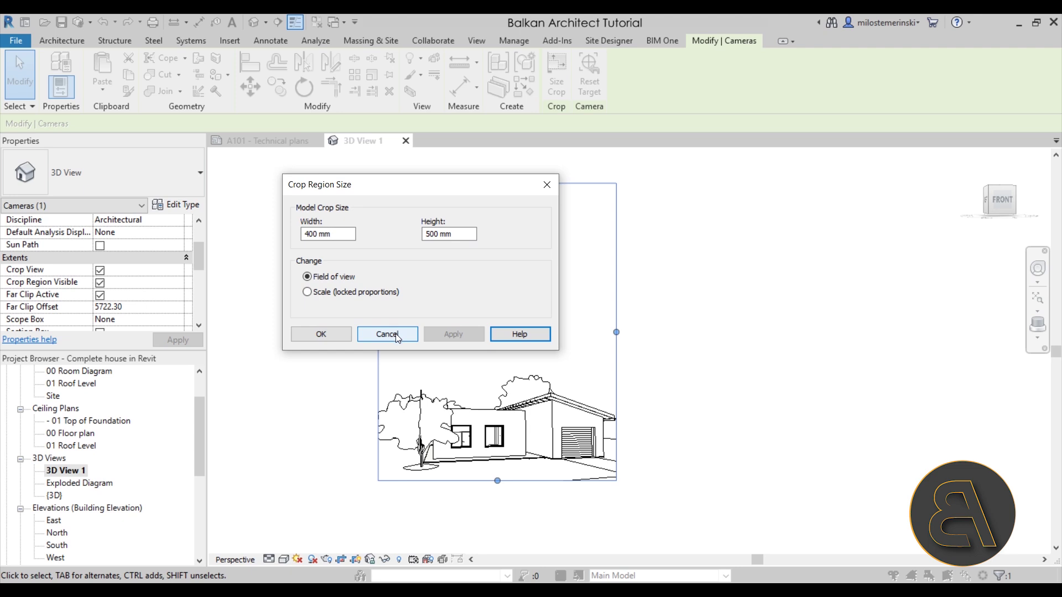
pyautogui.press('Return')
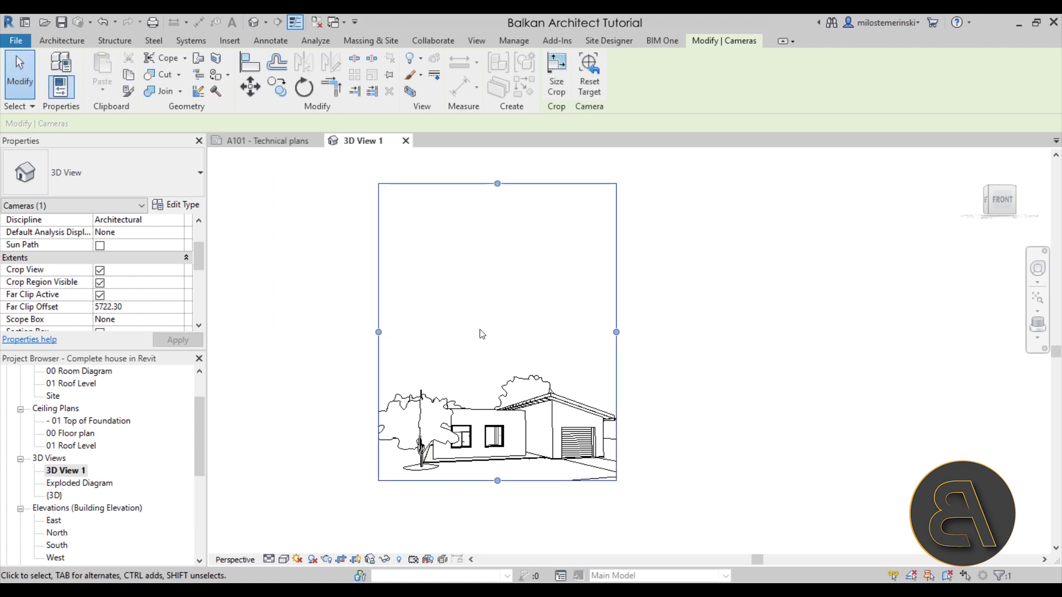
# Verify the 400 × 500 mm crop dimensions and recenter the framed house.
pyautogui.click(557, 89)
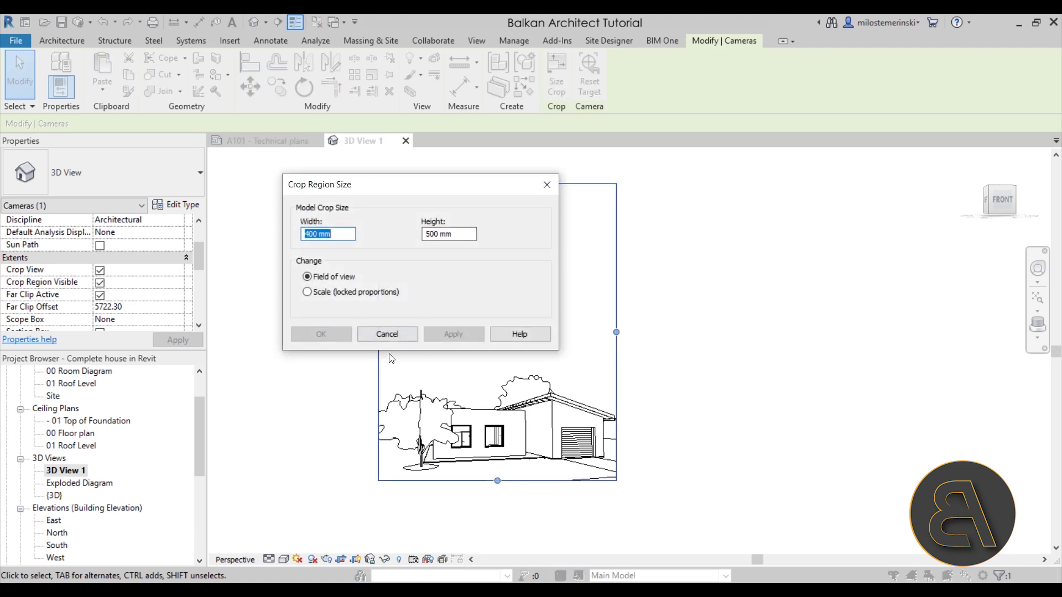
pyautogui.click(387, 334)
pyautogui.click(502, 313)
pyautogui.moveTo(499, 320); pyautogui.dragTo(469, 204, button='middle')
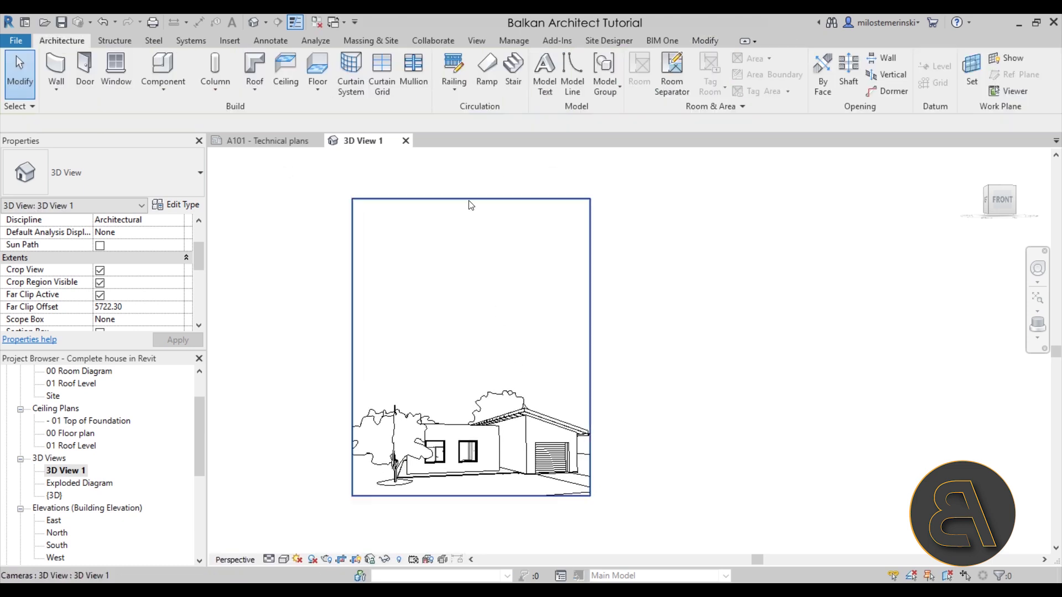
pyautogui.click(591, 370)
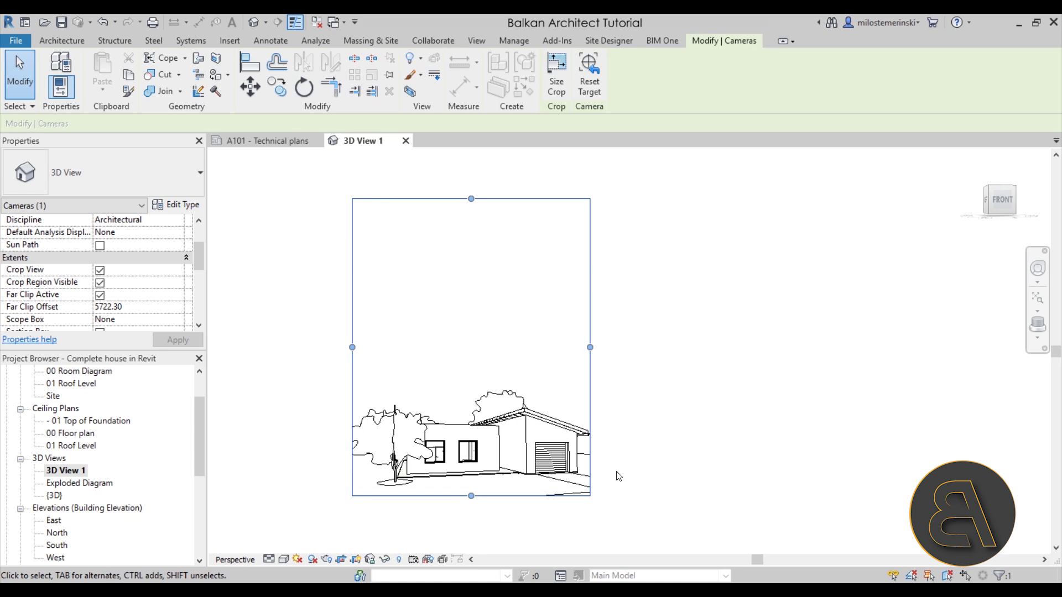
pyautogui.moveTo(618, 476); pyautogui.dragTo(614, 440, button='middle')
pyautogui.scroll(2, 462, 329)
pyautogui.scroll(-3, 452, 332)
pyautogui.scroll(2, 448, 332)
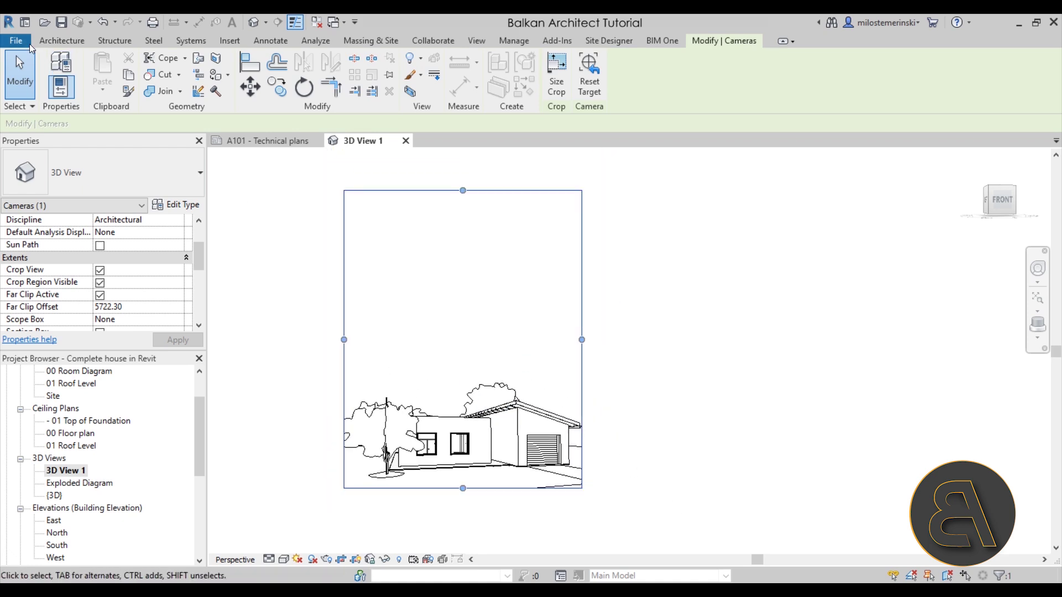
# Create a new family from the Titleblocks 'New Size metric.rft' template.
pyautogui.click(25, 45)
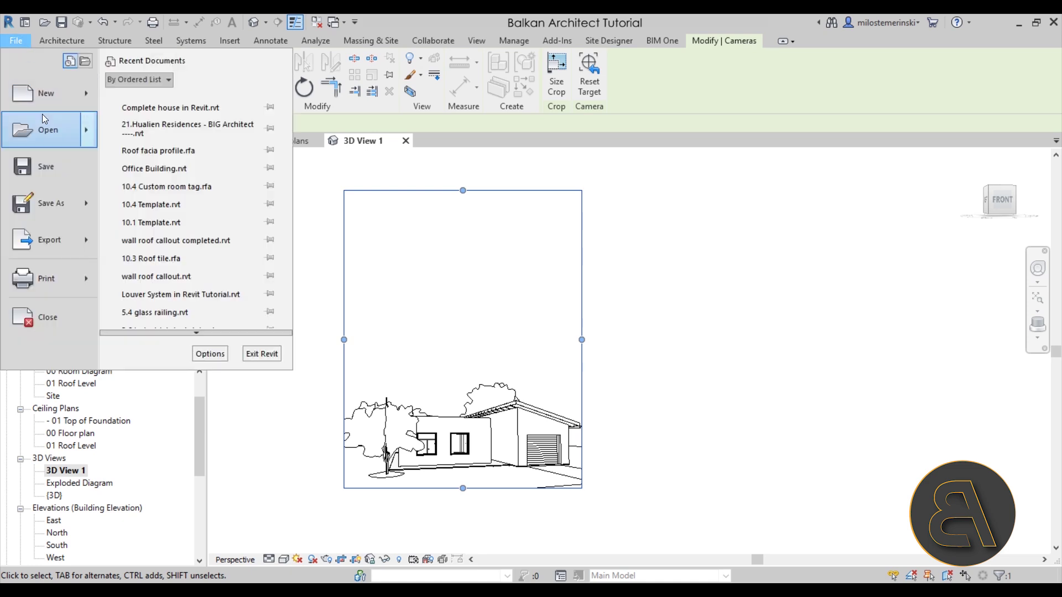
pyautogui.moveTo(43, 102)
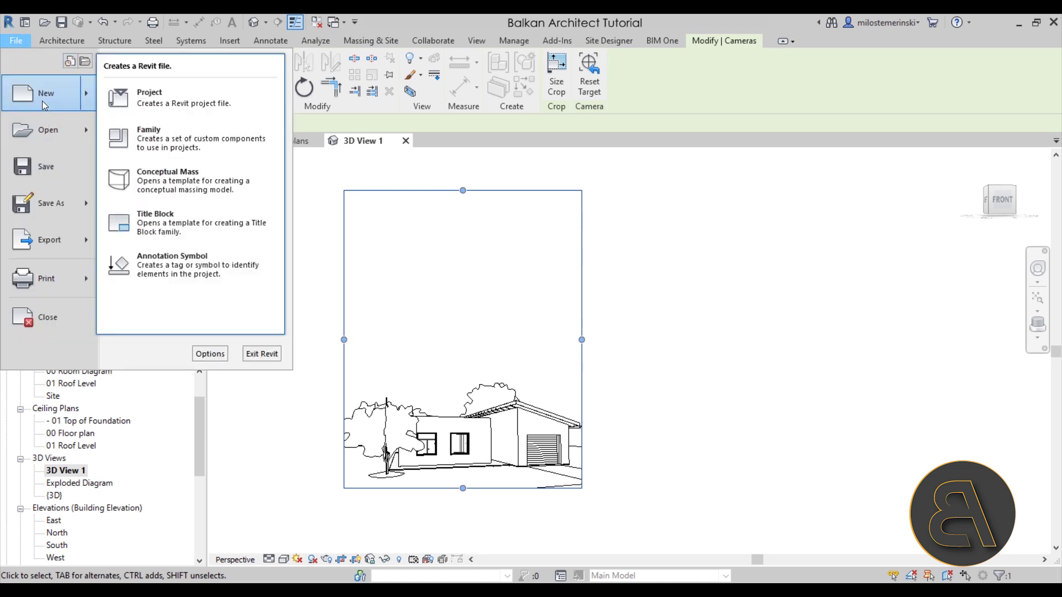
pyautogui.click(143, 137)
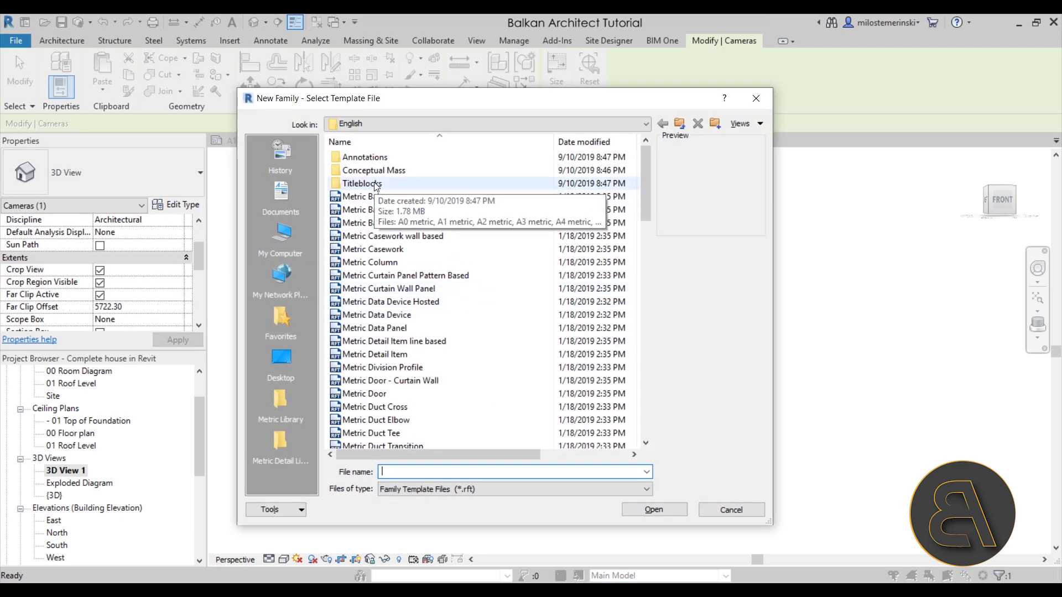
pyautogui.doubleClick(374, 183)
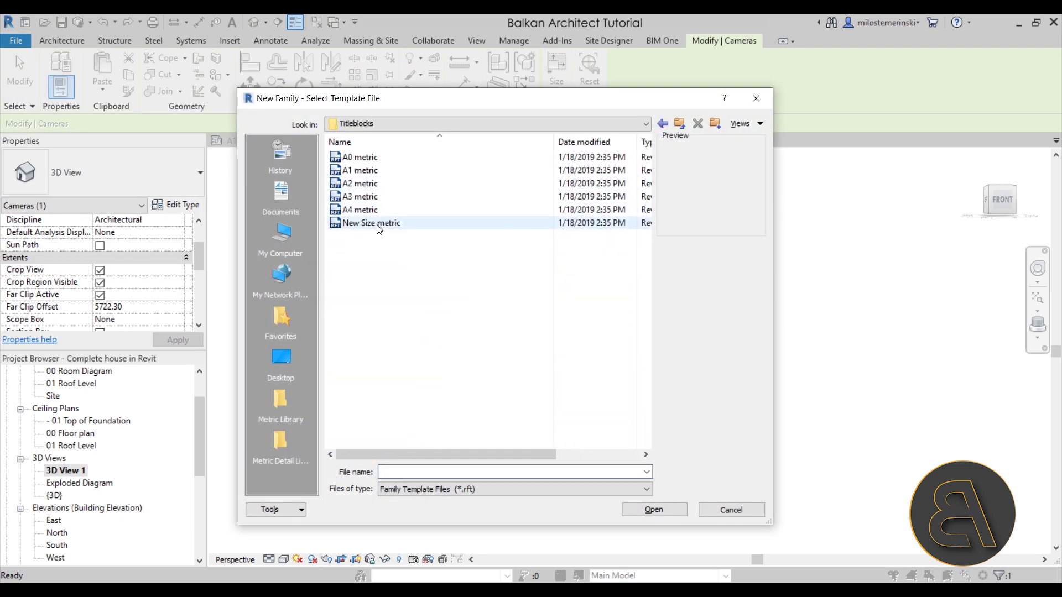
pyautogui.click(381, 223)
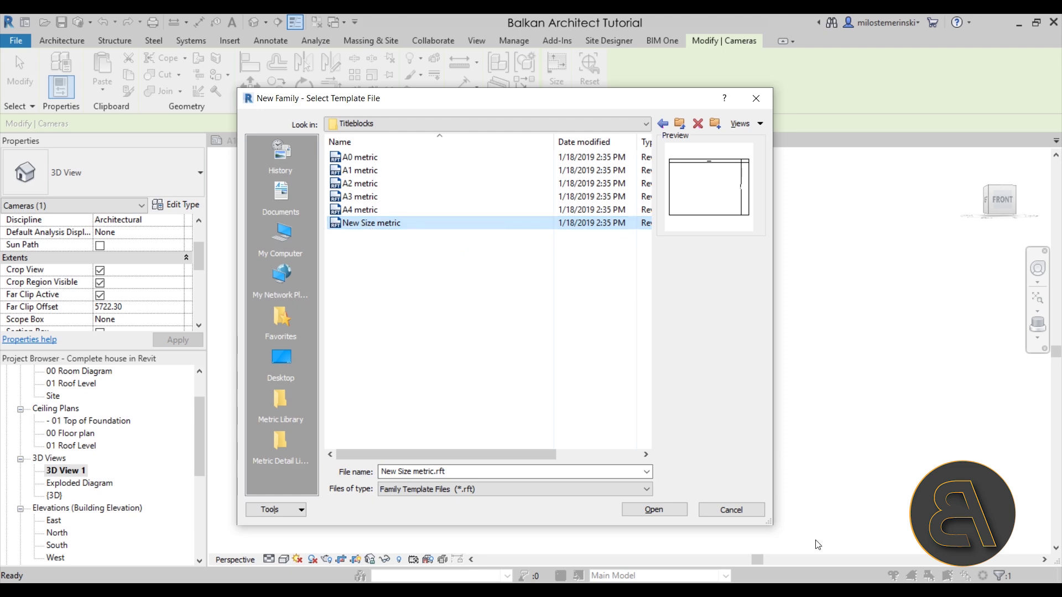
pyautogui.click(652, 509)
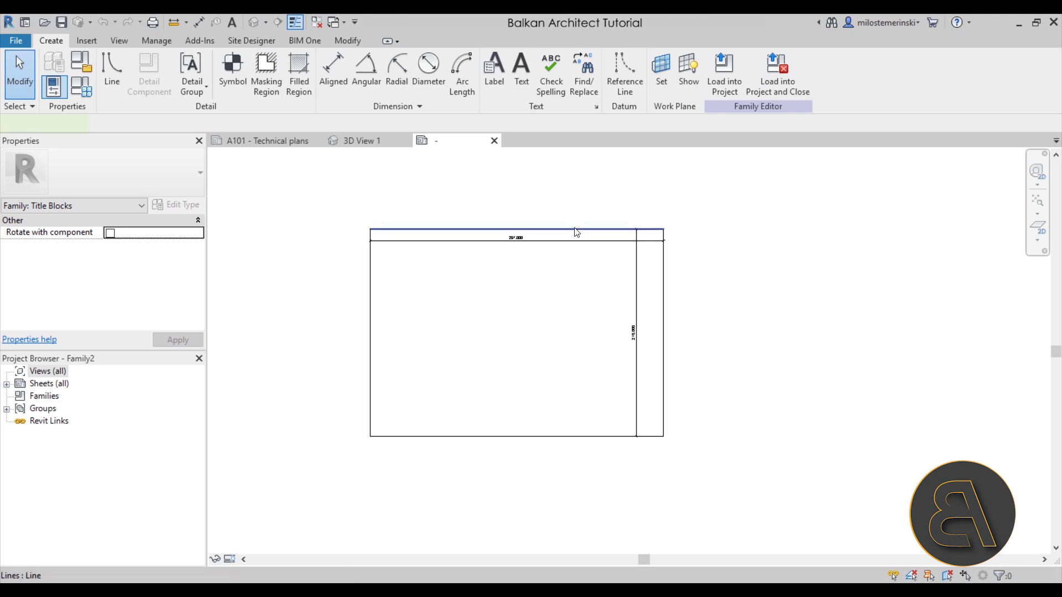
# Resize the sheet border to 500 mm tall and 400 mm wide.
pyautogui.moveTo(576, 230); pyautogui.dragTo(573, 183)
pyautogui.click(630, 306)
pyautogui.write('500')
pyautogui.press('Return')
pyautogui.scroll(-3, 730, 350)
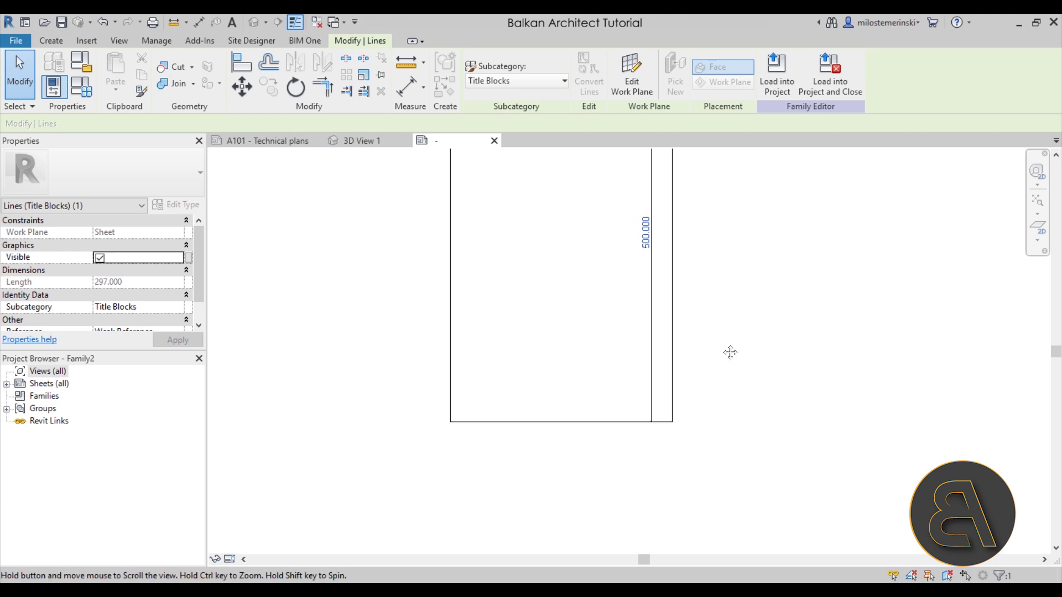
pyautogui.click(509, 199)
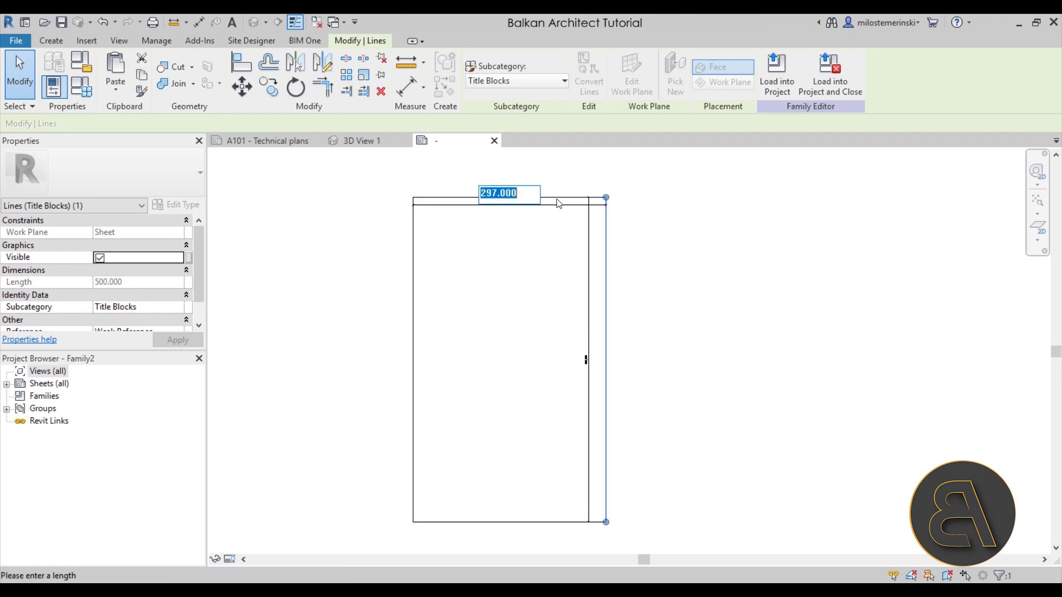
pyautogui.write('4000')
pyautogui.press('Return')
pyautogui.click(542, 315)
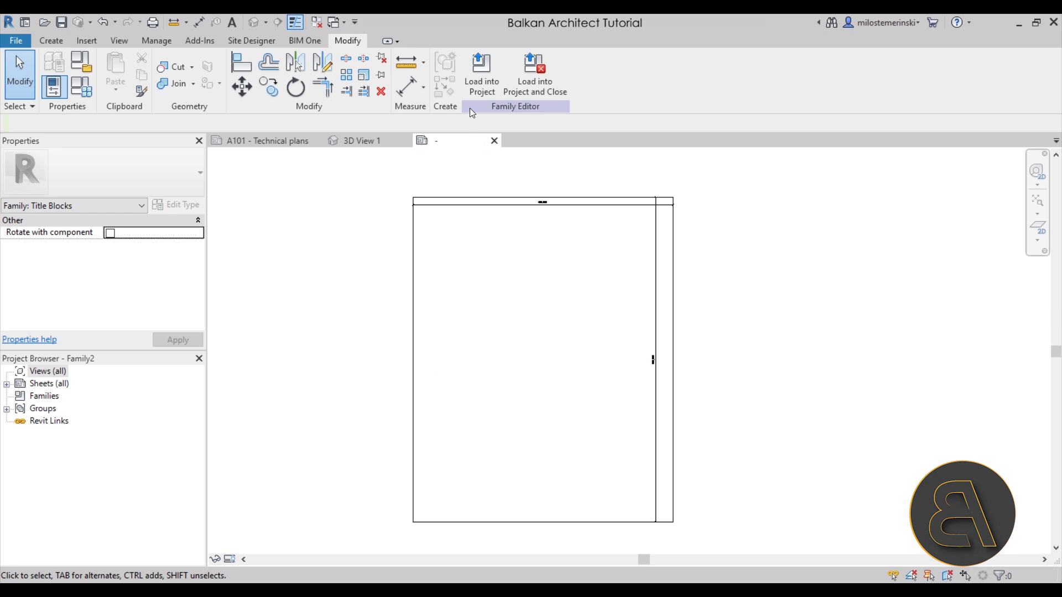
# Start saving the family to the Desktop, selecting the default file name.
pyautogui.click(61, 22)
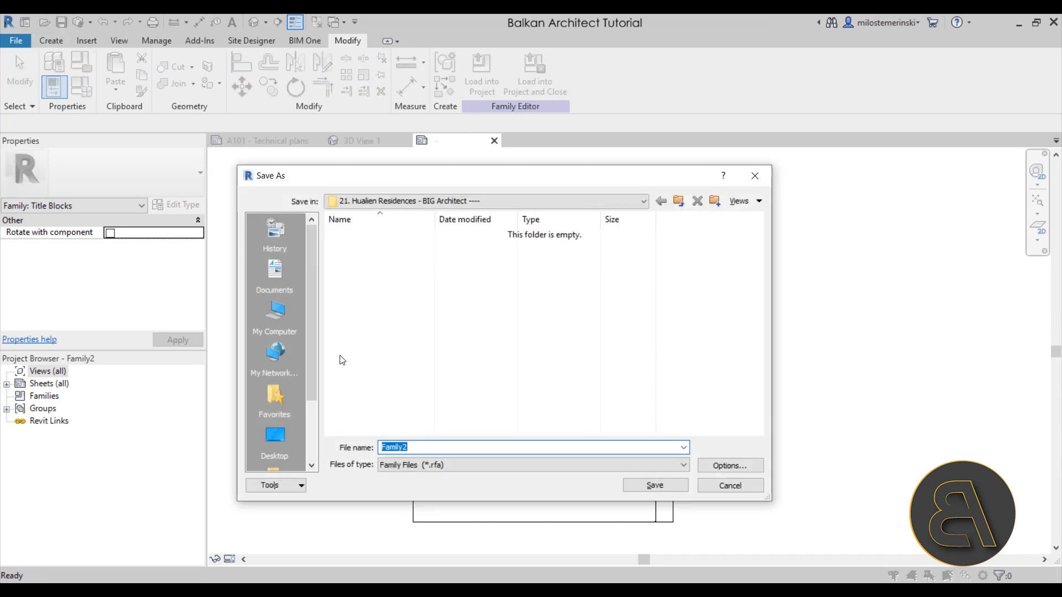
pyautogui.click(277, 445)
pyautogui.doubleClick(458, 446)
# Save the family as 'Presentation panel' and load it into the house project.
pyautogui.write('Presentation ')
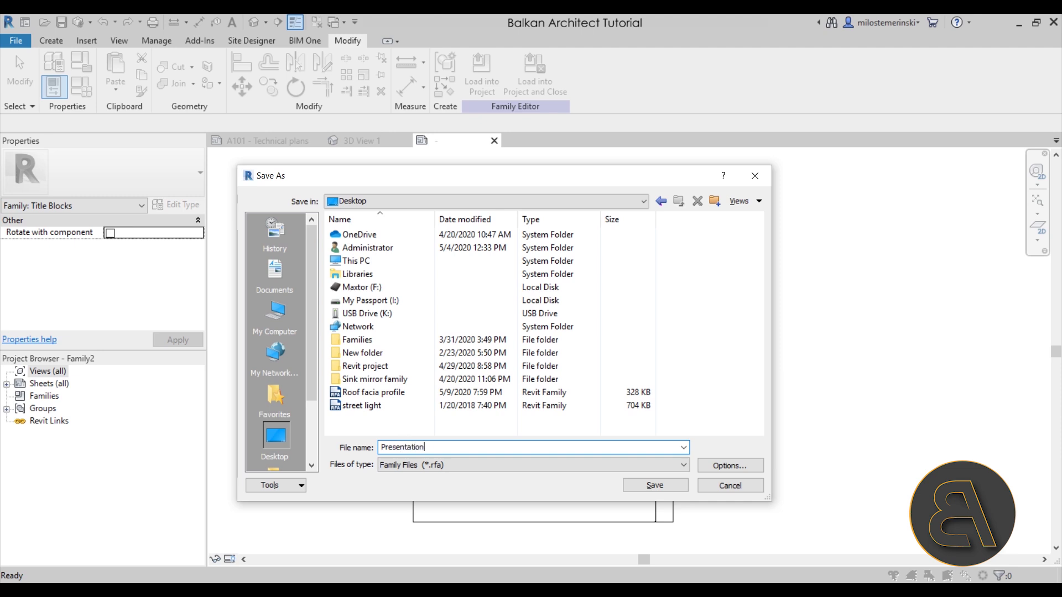
pyautogui.write('panel')
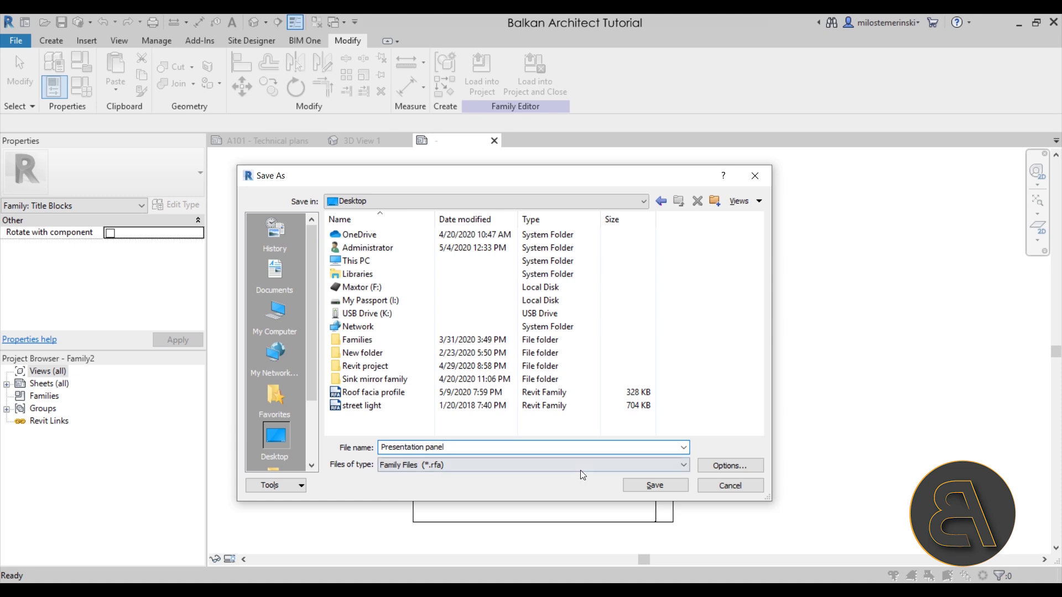
pyautogui.click(673, 483)
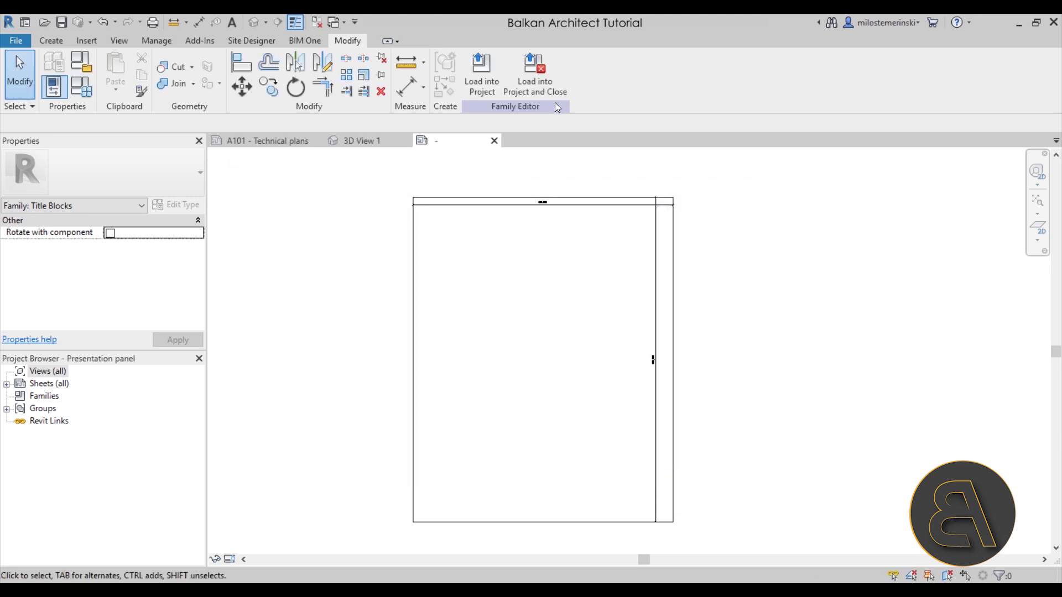
pyautogui.click(491, 92)
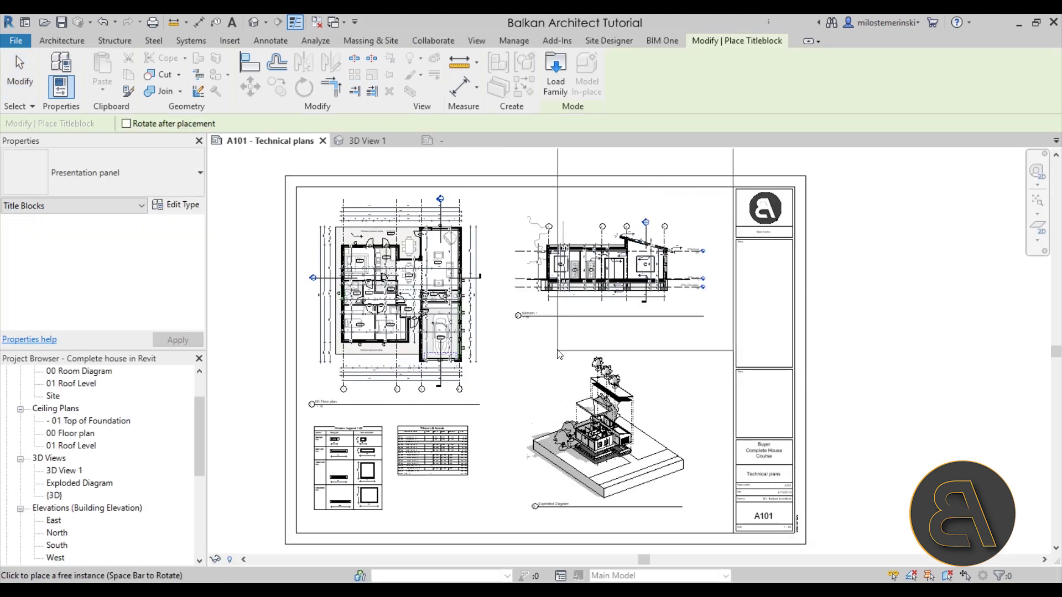
# Cancel placing the title block and close the title block family.
pyautogui.press('Escape')
pyautogui.click(442, 142)
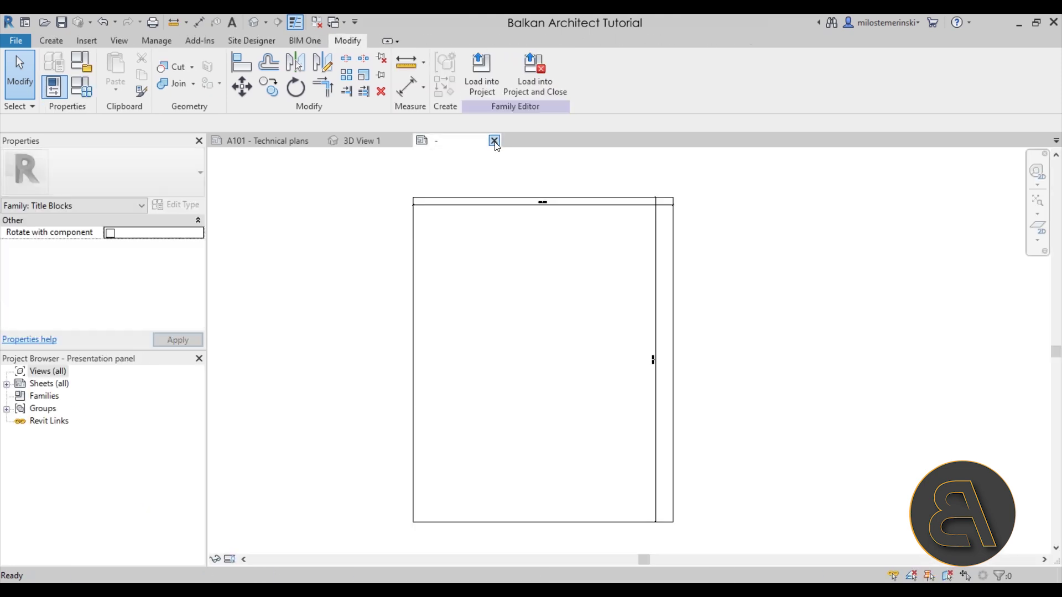
pyautogui.click(494, 140)
# Add sheet A103 using the Presentation panel title block, then go back to 3D View 1.
pyautogui.moveTo(504, 346); pyautogui.dragTo(507, 352, button='middle')
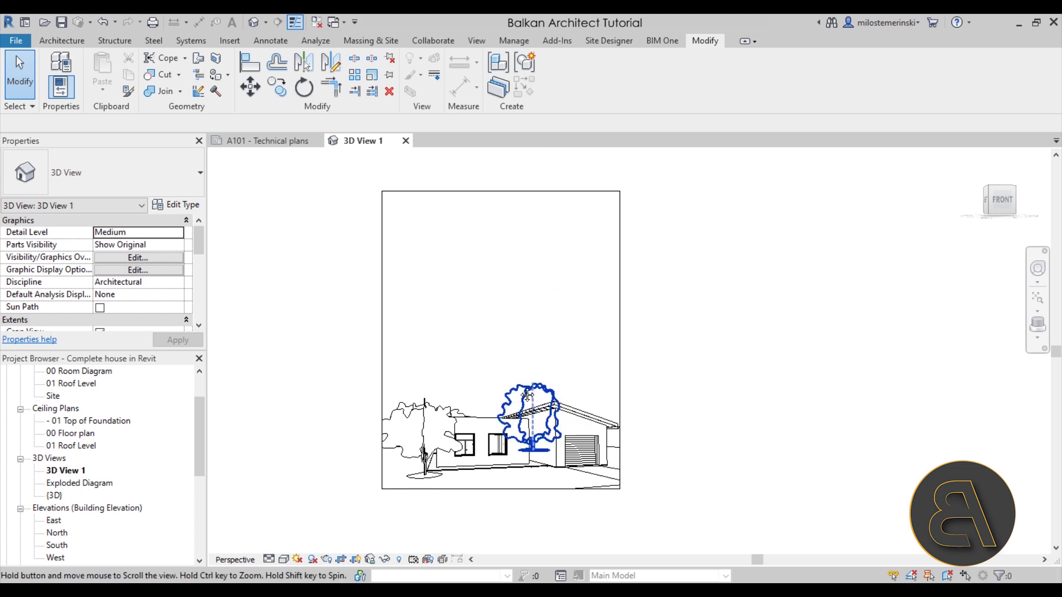
pyautogui.moveTo(498, 356); pyautogui.dragTo(474, 372, button='middle')
pyautogui.scroll(-3, 122, 482)
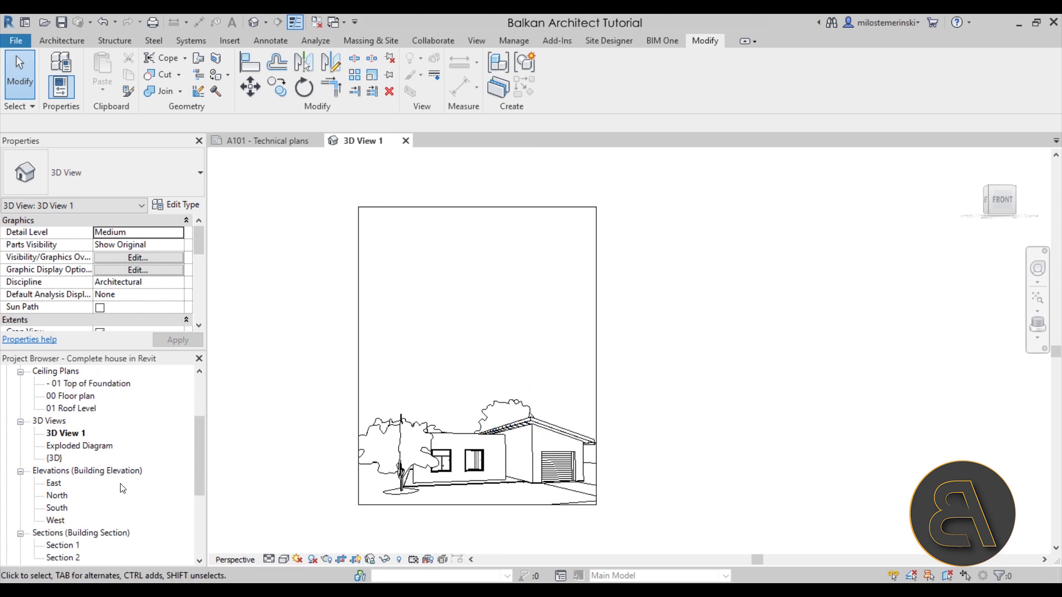
pyautogui.scroll(-2, 122, 482)
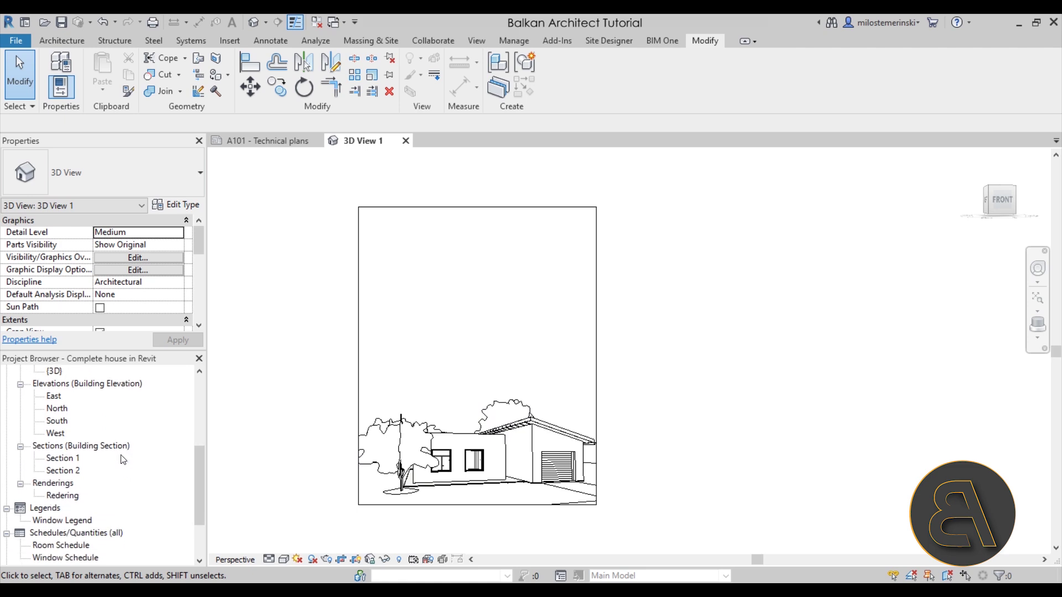
pyautogui.scroll(-1, 58, 486)
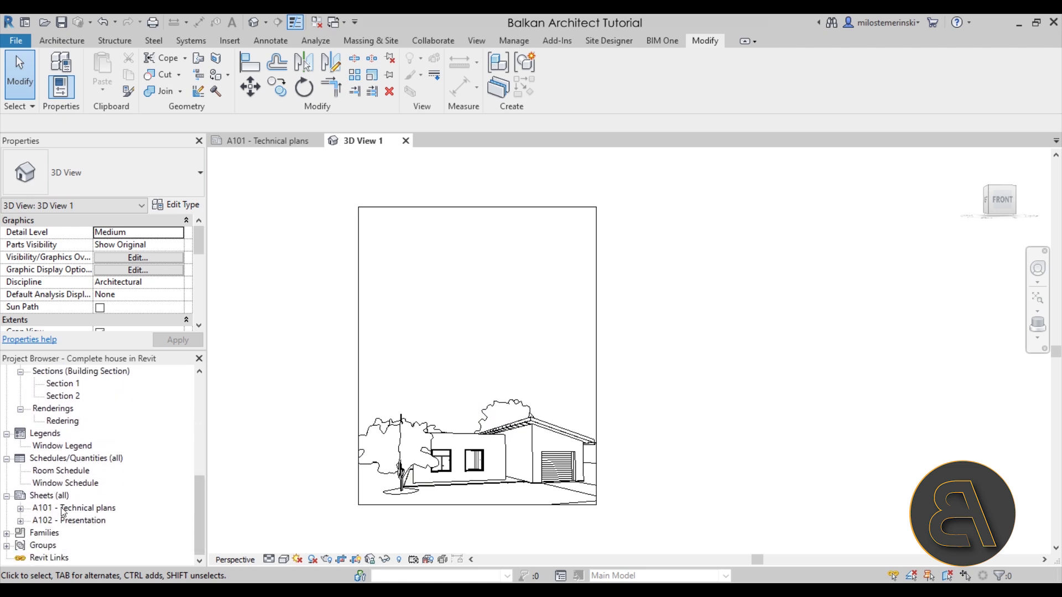
pyautogui.rightClick(47, 496)
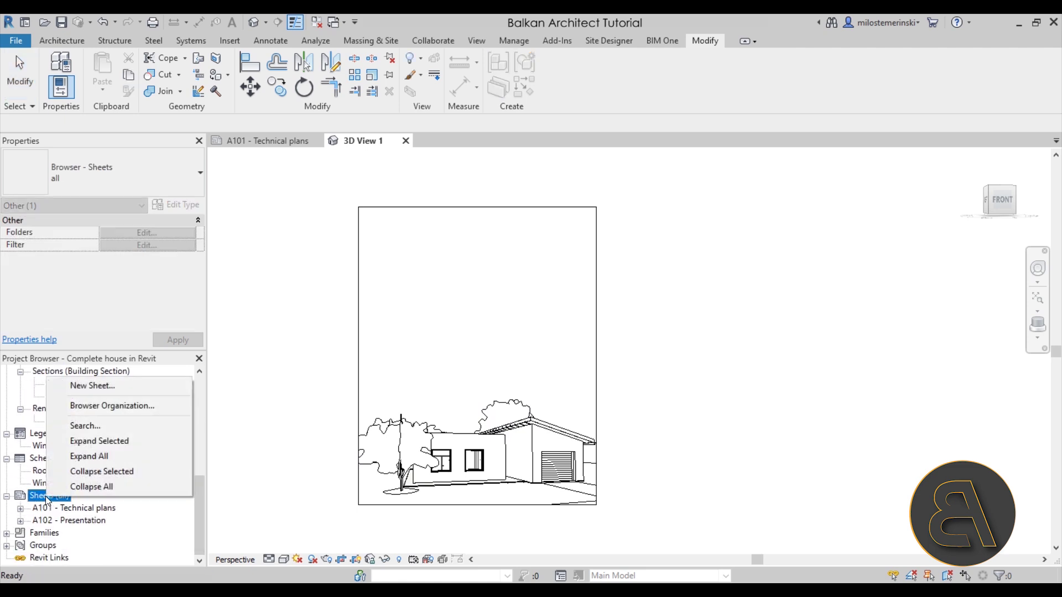
pyautogui.click(84, 385)
pyautogui.doubleClick(378, 200)
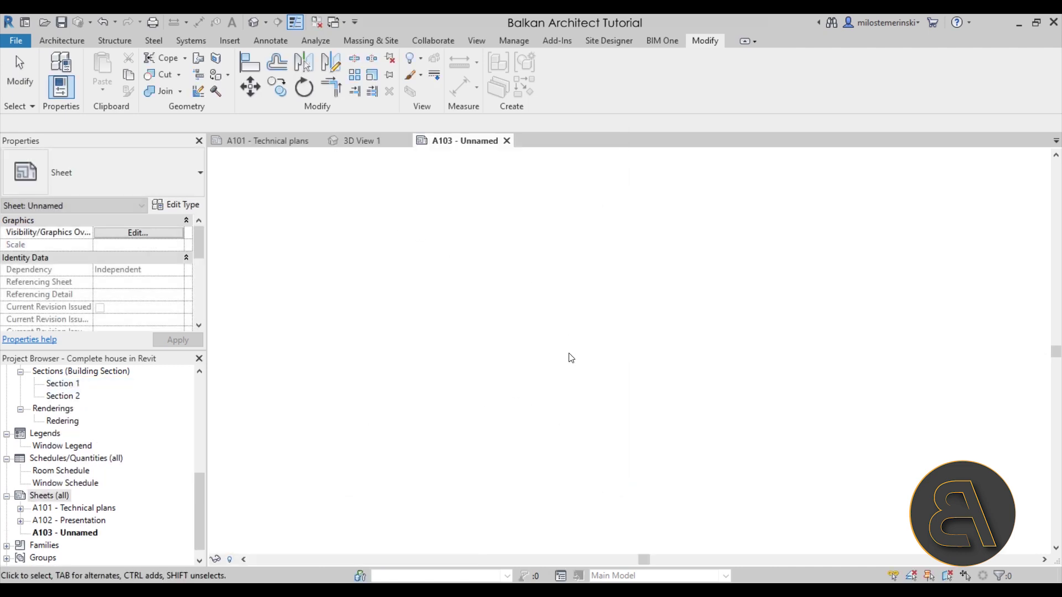
pyautogui.moveTo(585, 358); pyautogui.dragTo(441, 342, button='middle')
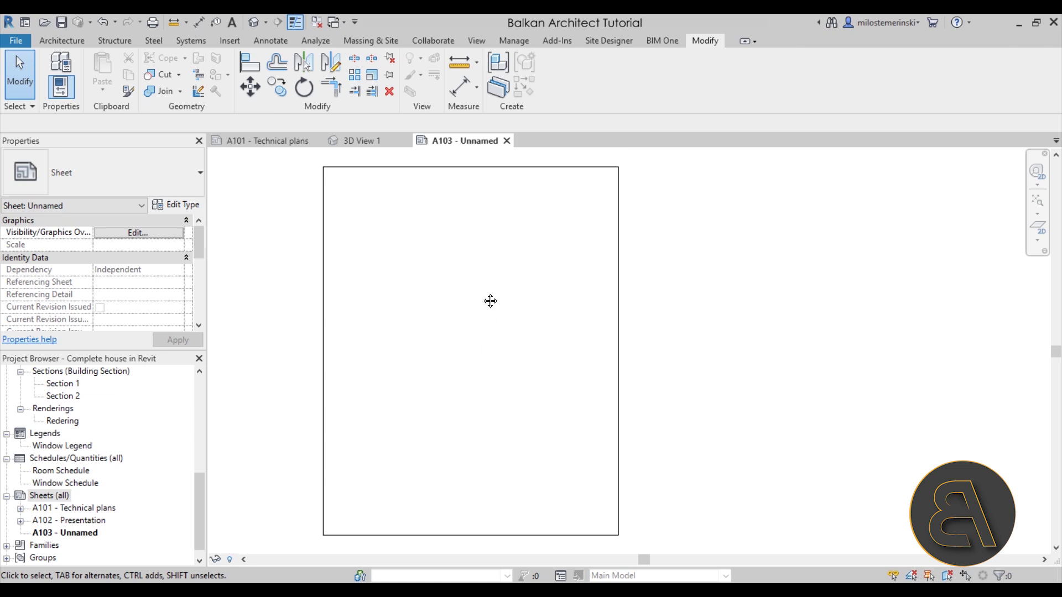
pyautogui.click(362, 140)
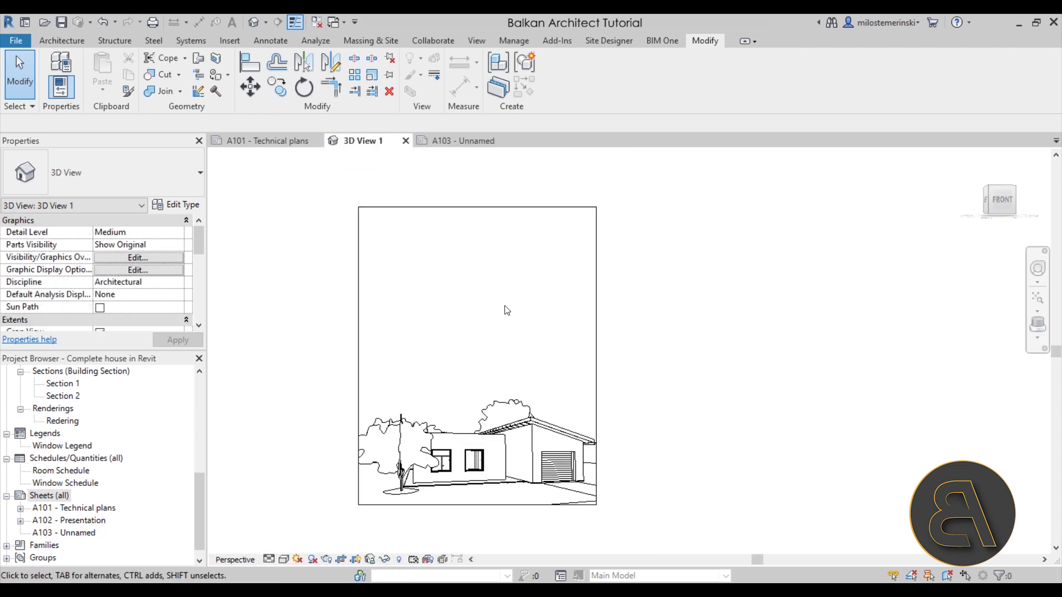
# In the Rendering settings, set the background style to Image.
pyautogui.scroll(3, 507, 310)
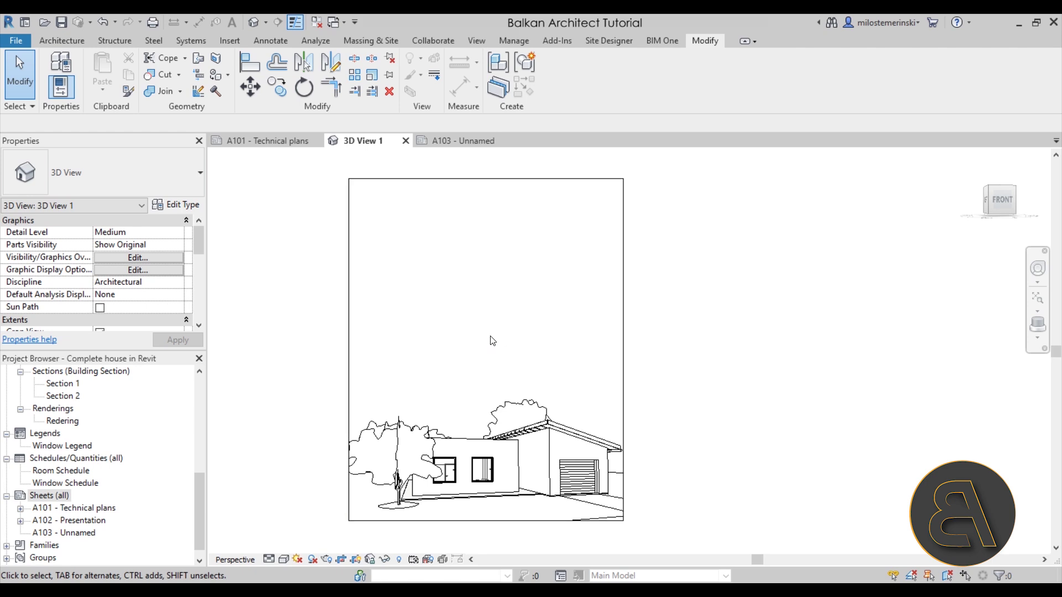
pyautogui.click(466, 47)
pyautogui.click(325, 59)
pyautogui.moveTo(104, 25); pyautogui.dragTo(145, 84)
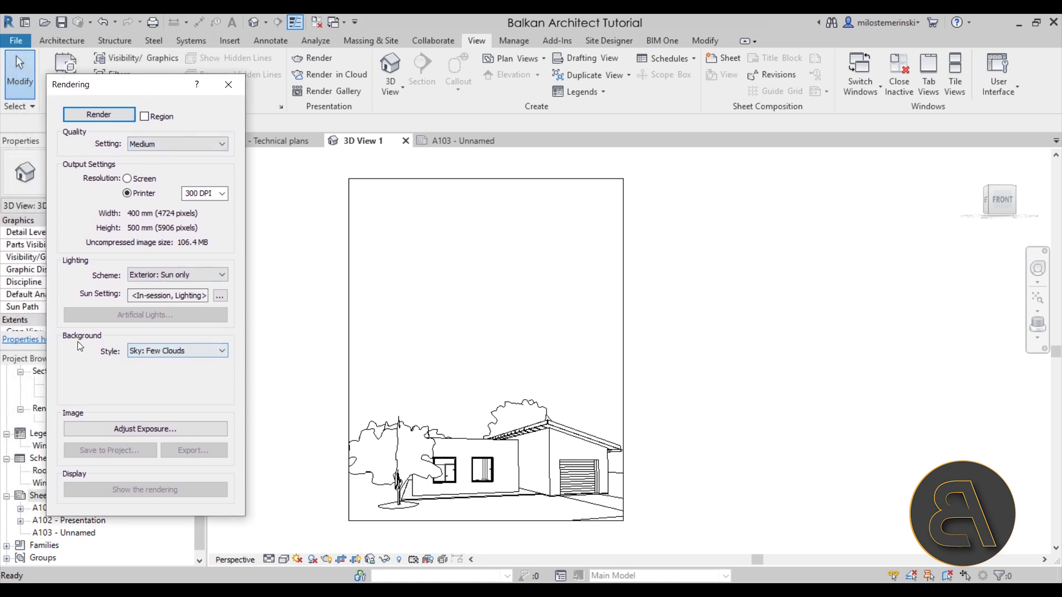
pyautogui.click(170, 354)
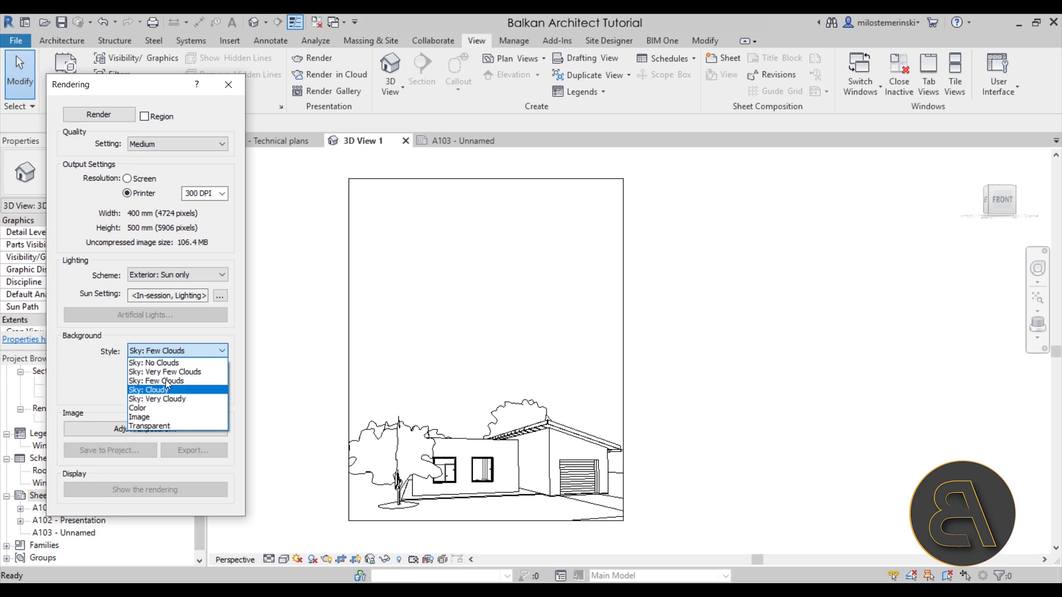
pyautogui.click(155, 418)
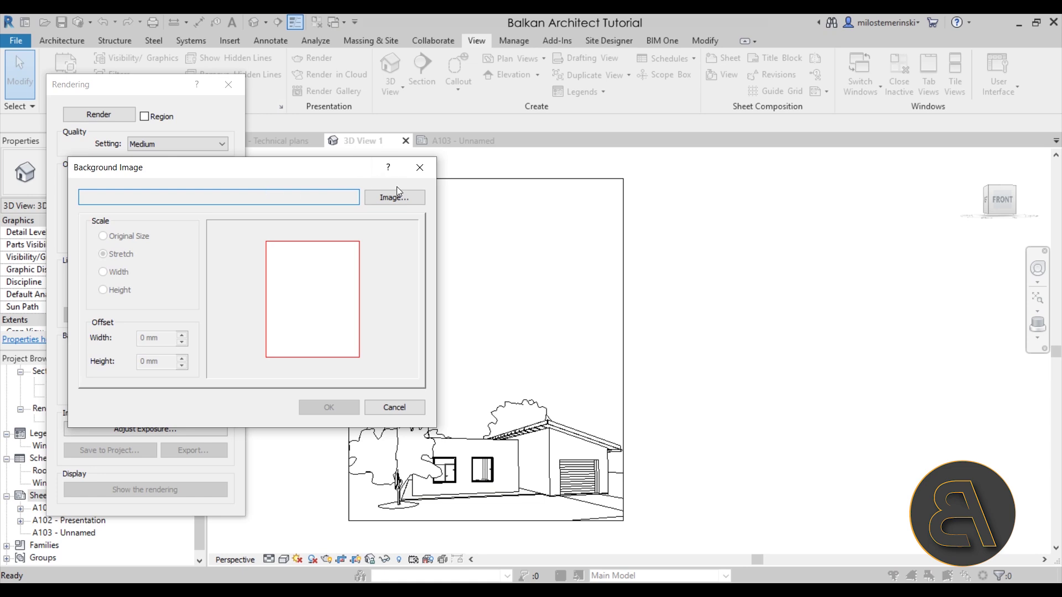
pyautogui.click(420, 167)
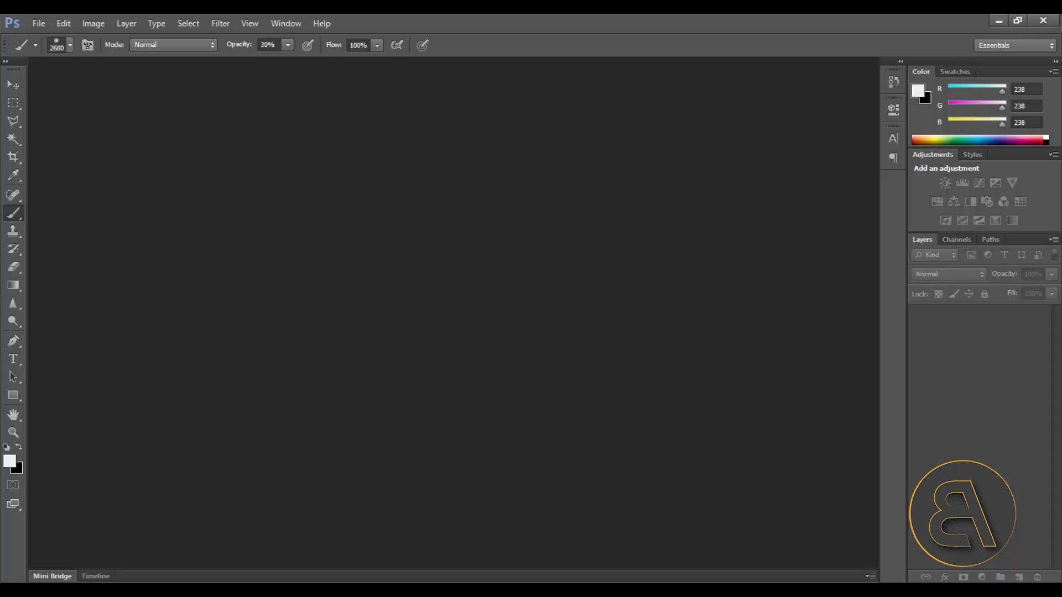
# Open the cloudy sky photo and add a Brightness/Contrast adjustment at Brightness 81.
pyautogui.moveTo(238, 297); pyautogui.dragTo(351, 235)
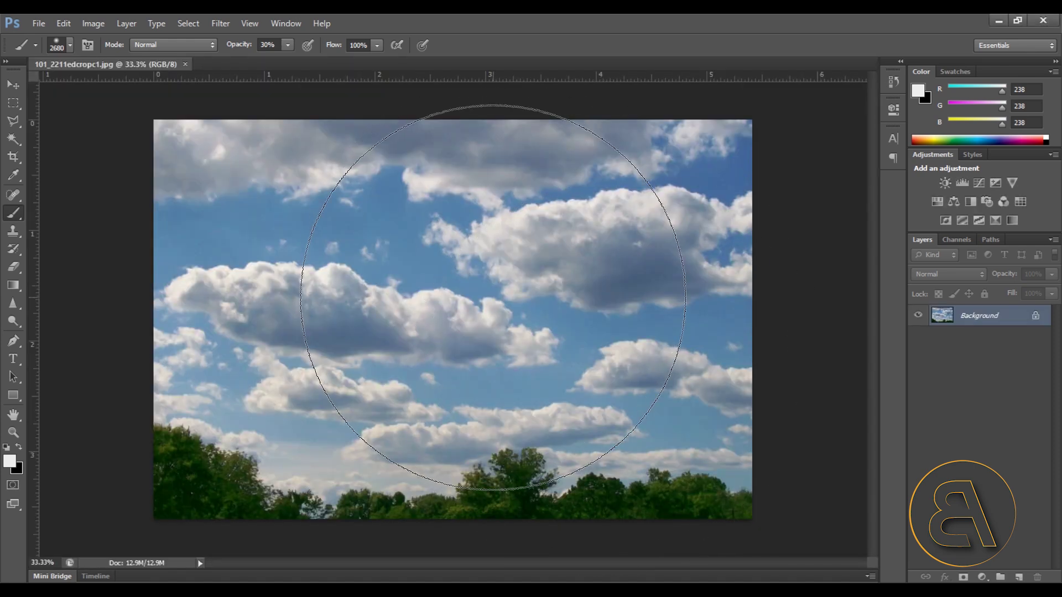
pyautogui.keyDown('alt'); pyautogui.scroll(1, 468, 264); pyautogui.keyUp('alt')
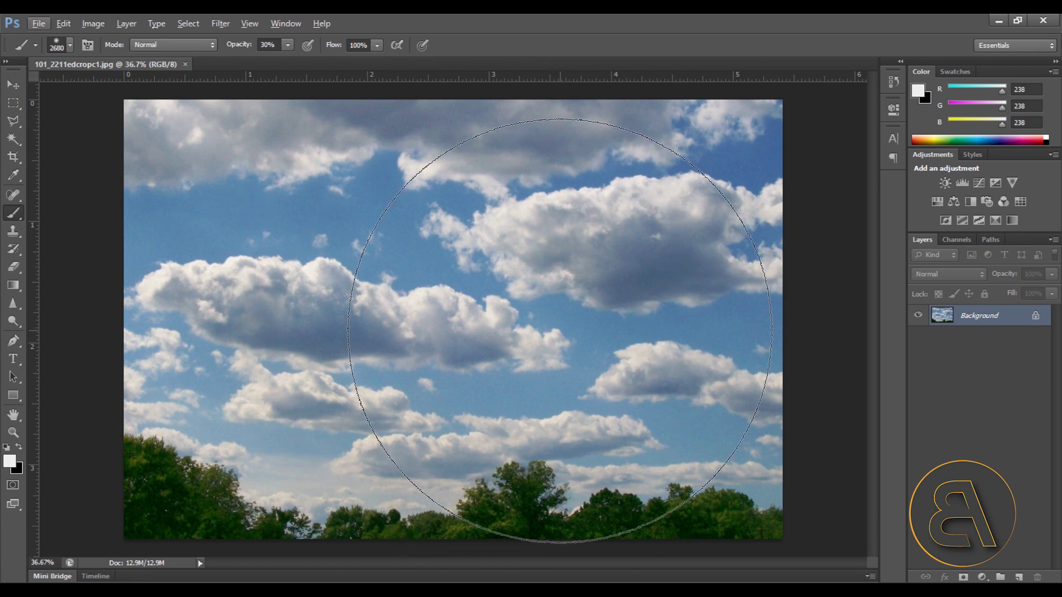
pyautogui.click(945, 183)
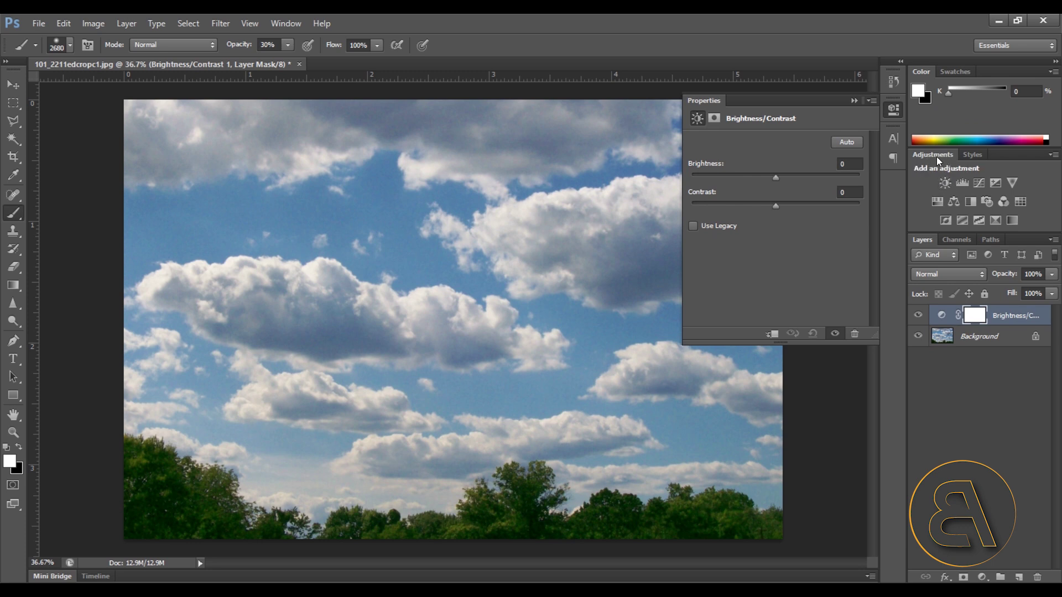
pyautogui.click(286, 25)
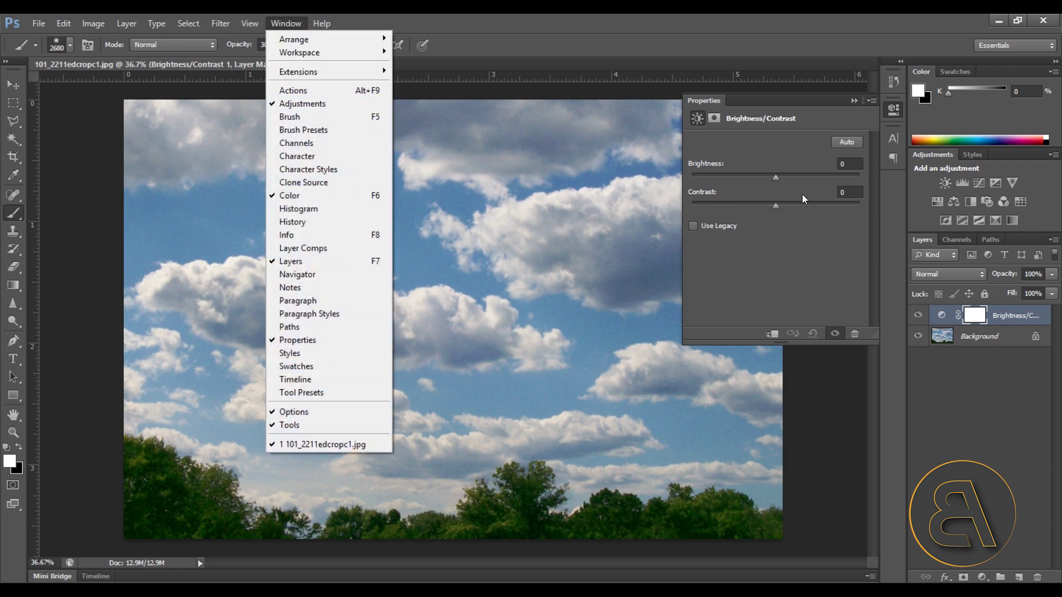
pyautogui.click(784, 181)
pyautogui.moveTo(784, 181); pyautogui.dragTo(812, 176)
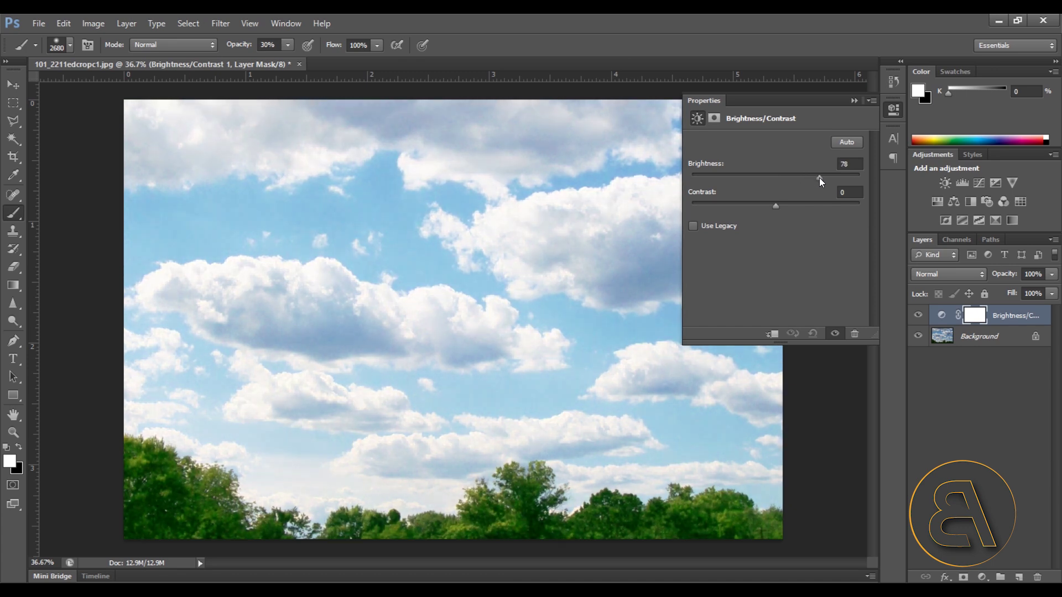
pyautogui.click(855, 100)
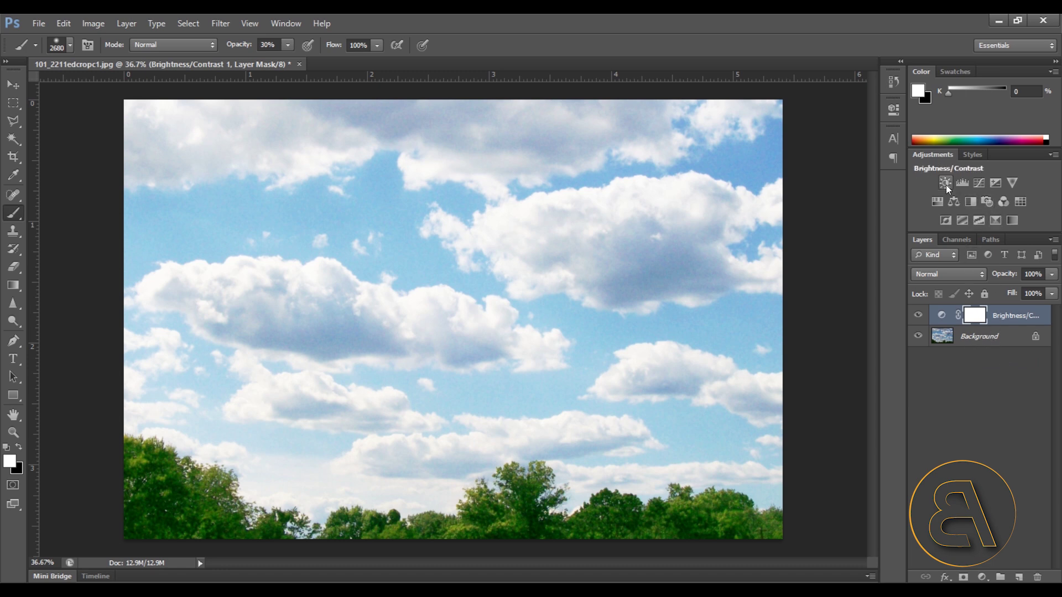
# Add a Vibrance adjustment at -100 and select the Background layer.
pyautogui.click(1011, 183)
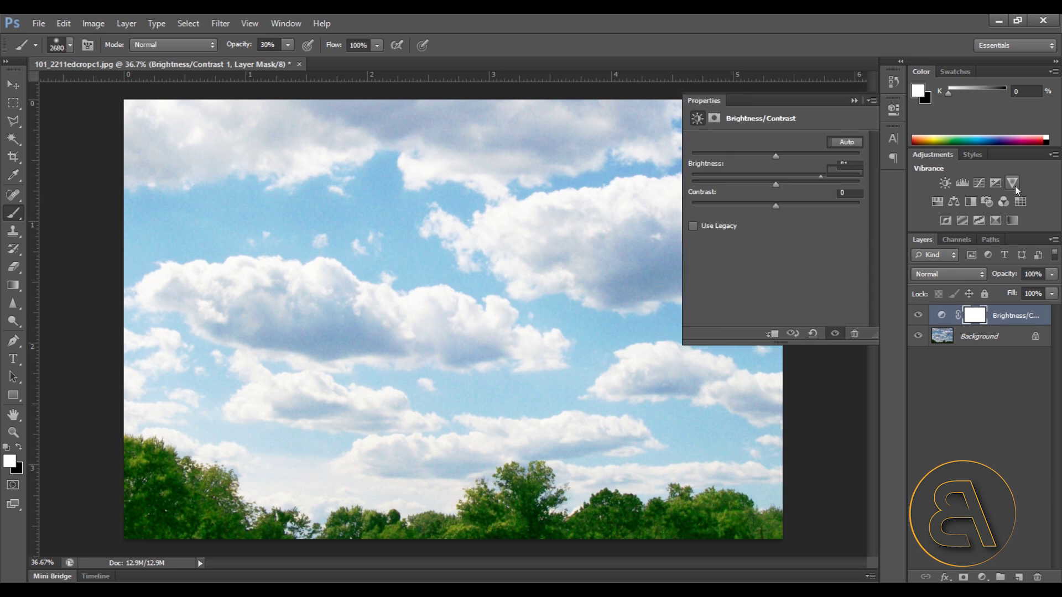
pyautogui.moveTo(751, 155); pyautogui.dragTo(692, 155)
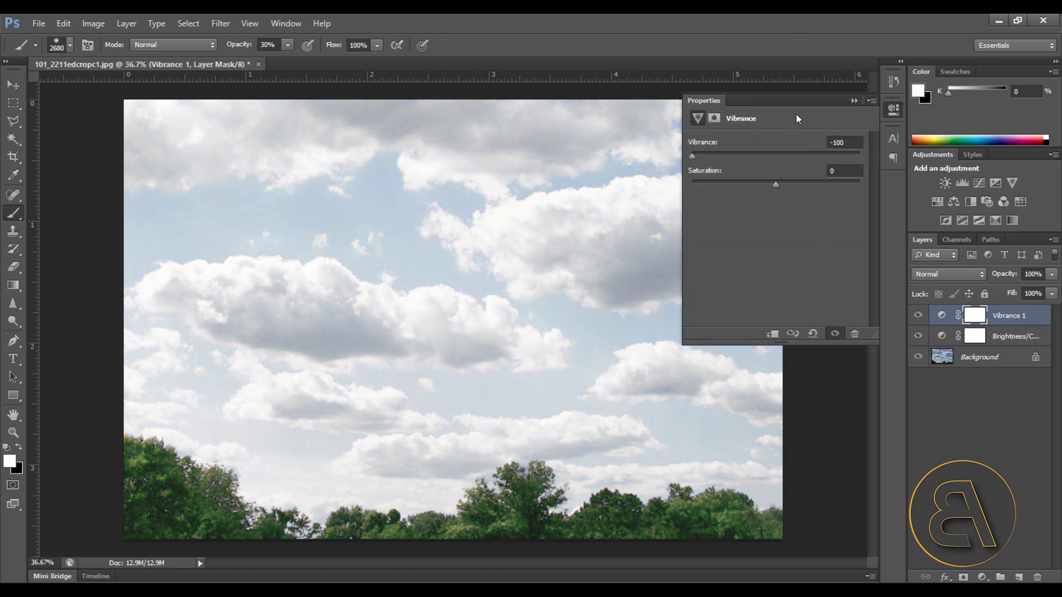
pyautogui.click(851, 101)
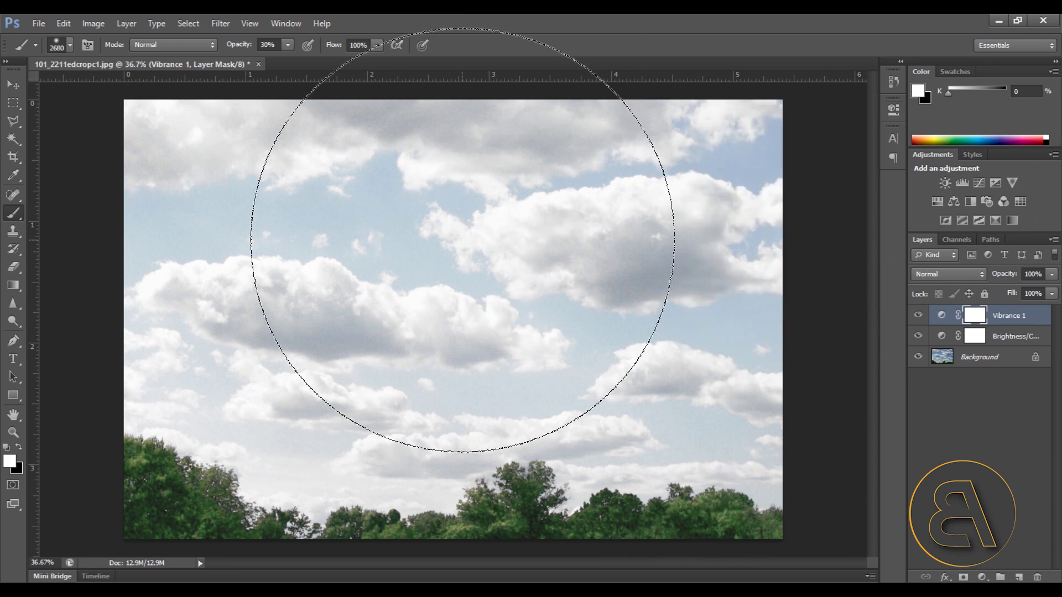
pyautogui.keyDown('alt'); pyautogui.scroll(-1, 555, 380); pyautogui.keyUp('alt')
pyautogui.keyDown('alt'); pyautogui.scroll(-1, 554, 381); pyautogui.keyUp('alt')
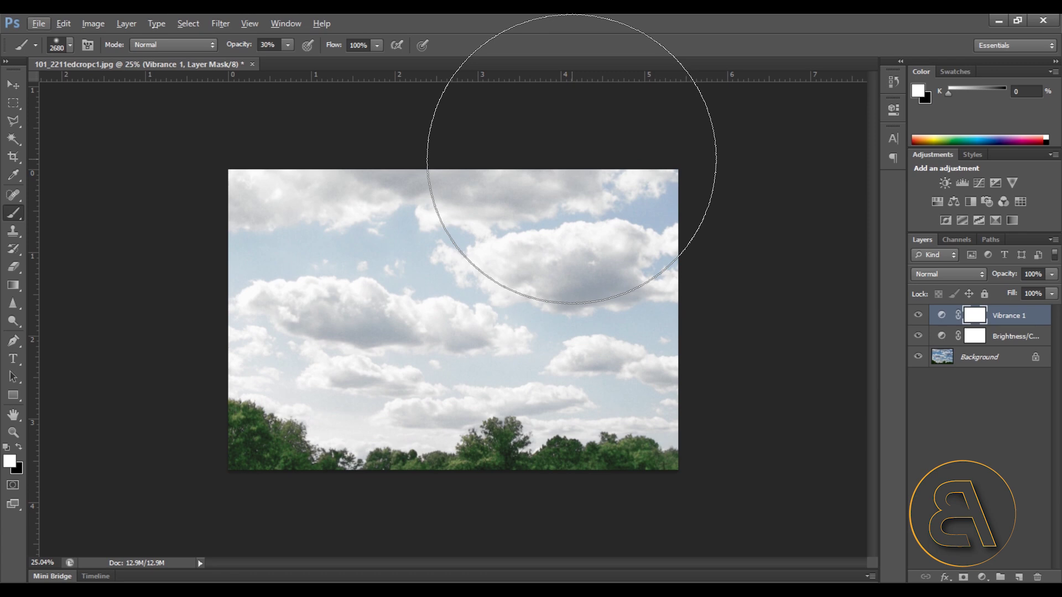
pyautogui.click(974, 359)
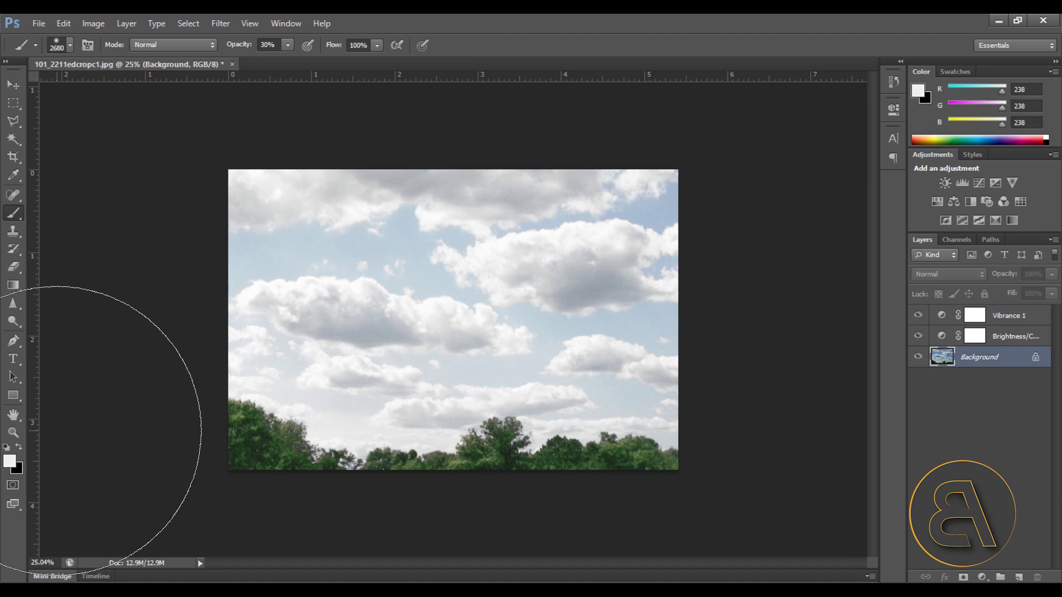
# Set the foreground colour to white and the brush hardness to 0%.
pyautogui.click(12, 467)
pyautogui.moveTo(18, 222); pyautogui.dragTo(7, 209)
pyautogui.click(367, 206)
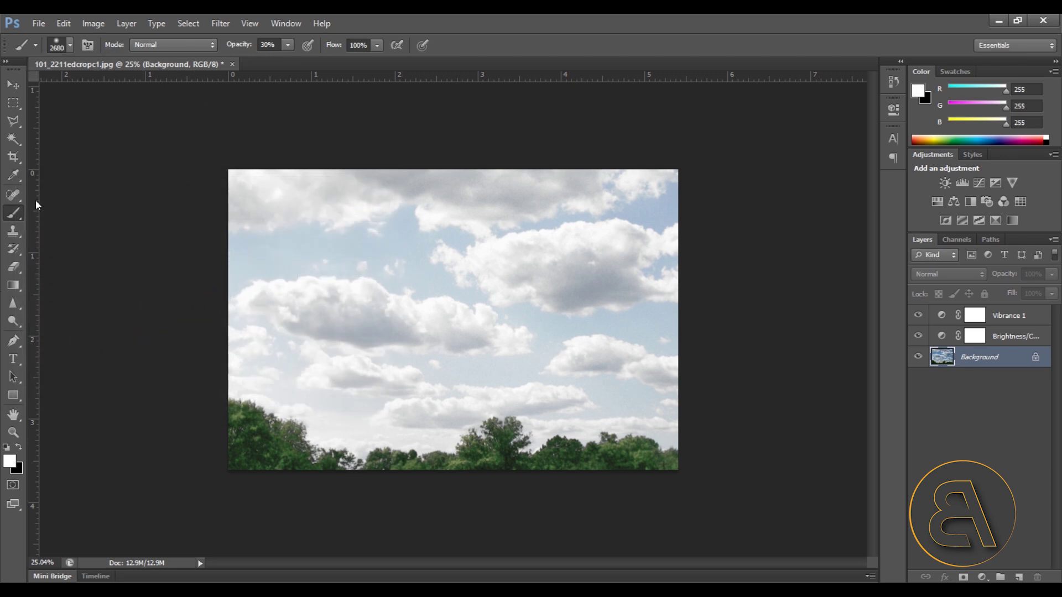
pyautogui.click(69, 46)
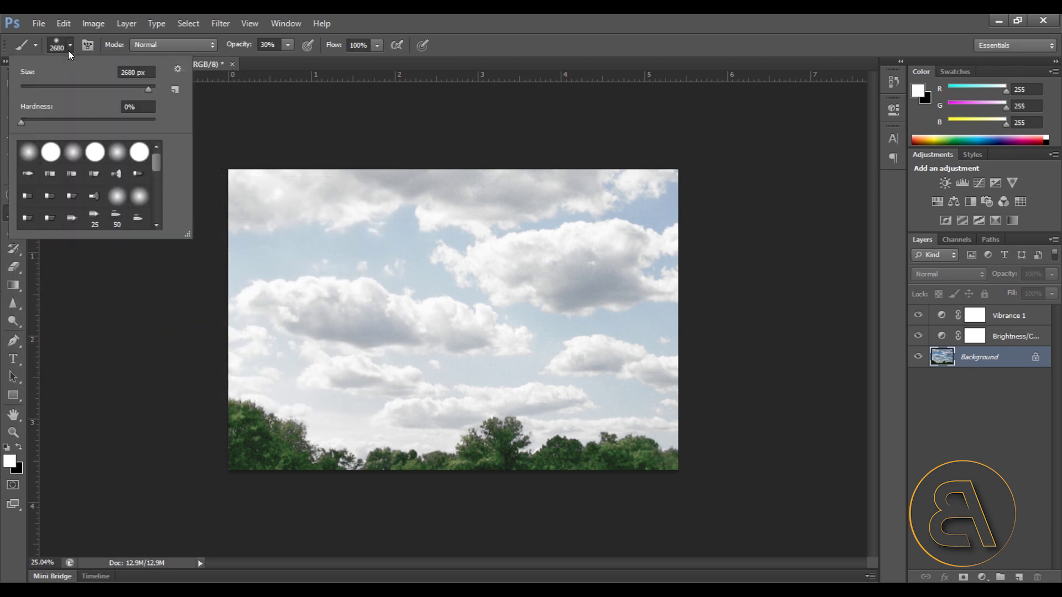
pyautogui.moveTo(25, 120); pyautogui.dragTo(18, 120)
pyautogui.click(503, 19)
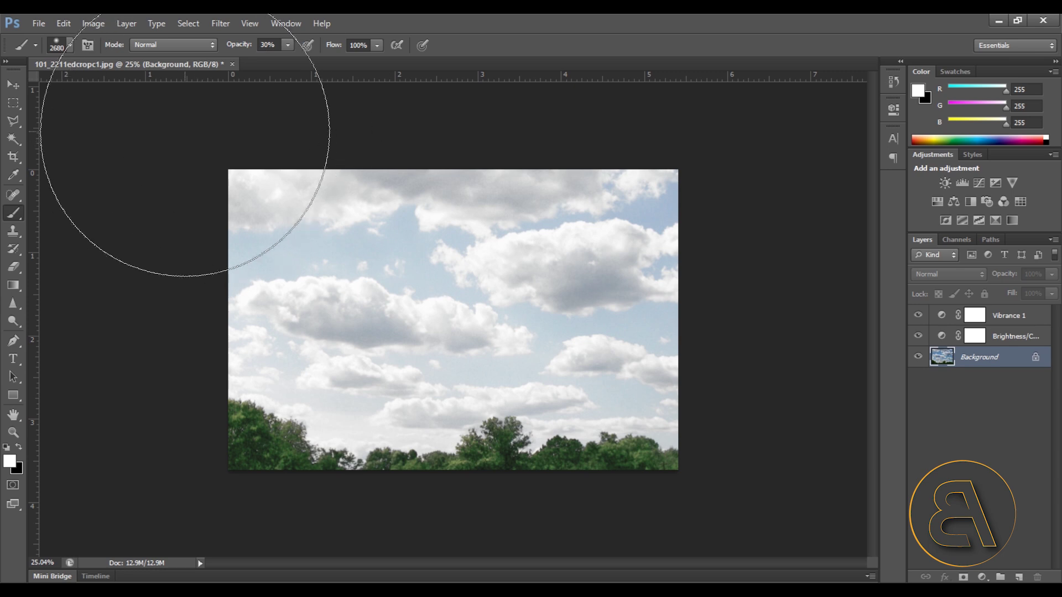
# Paint soft white strokes at 30% opacity across the top of the sky.
pyautogui.moveTo(188, 97); pyautogui.dragTo(987, 115)
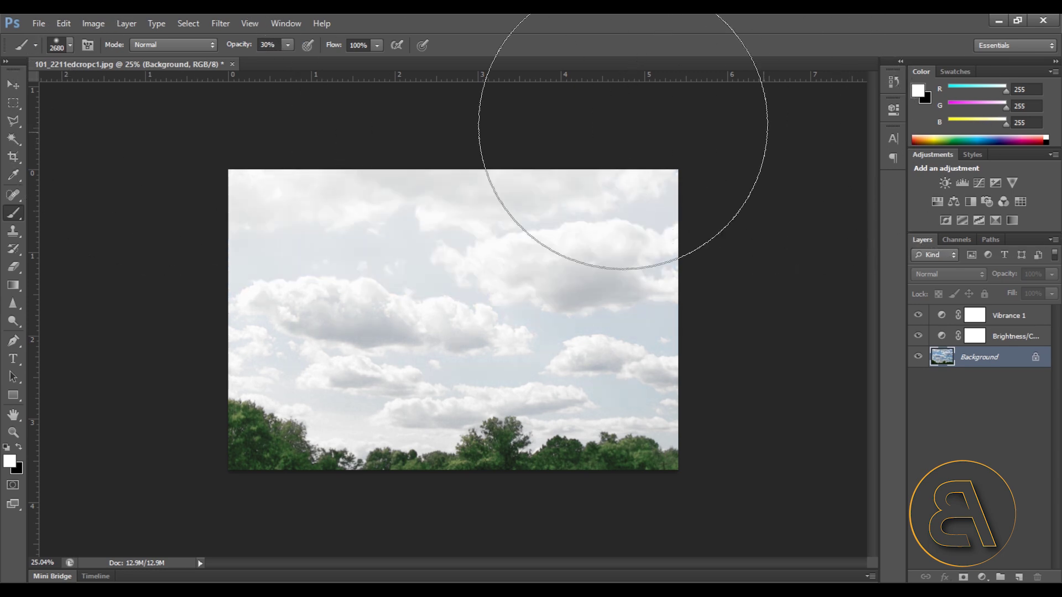
pyautogui.keyDown('alt'); pyautogui.scroll(-2, 605, 320); pyautogui.keyUp('alt')
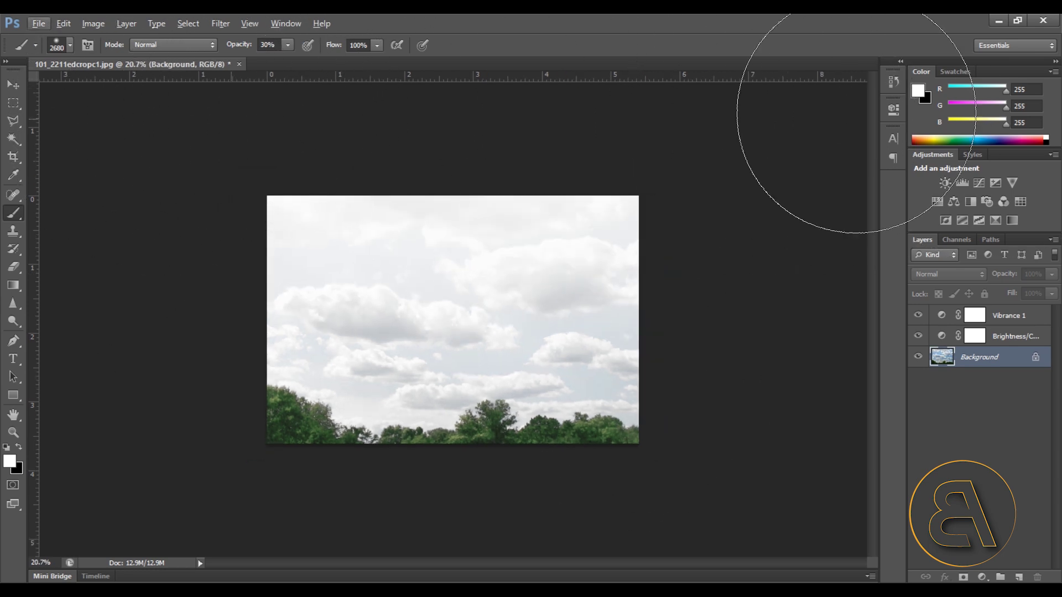
pyautogui.keyDown('alt'); pyautogui.scroll(1, 463, 246); pyautogui.keyUp('alt')
pyautogui.keyDown('alt'); pyautogui.scroll(1, 463, 245); pyautogui.keyUp('alt')
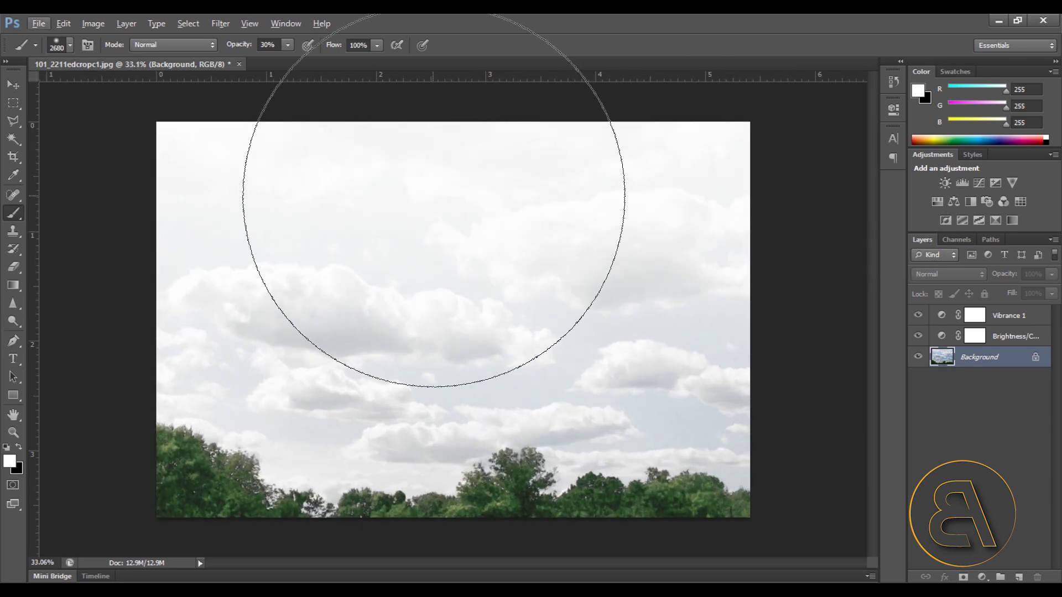
pyautogui.keyDown('alt'); pyautogui.scroll(-2, 519, 346); pyautogui.keyUp('alt')
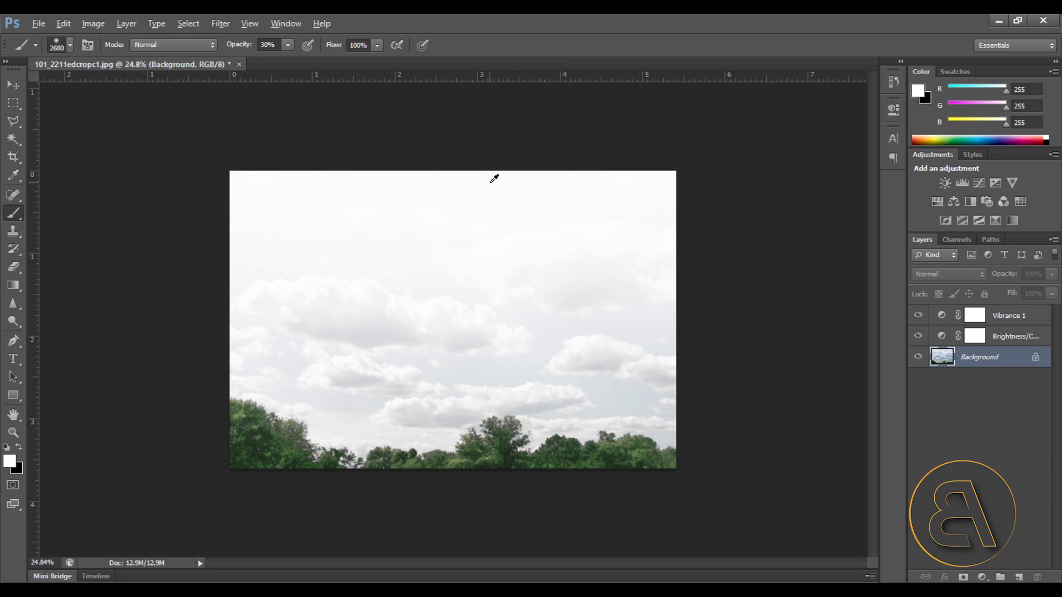
pyautogui.keyDown('alt'); pyautogui.scroll(2, 483, 202); pyautogui.keyUp('alt')
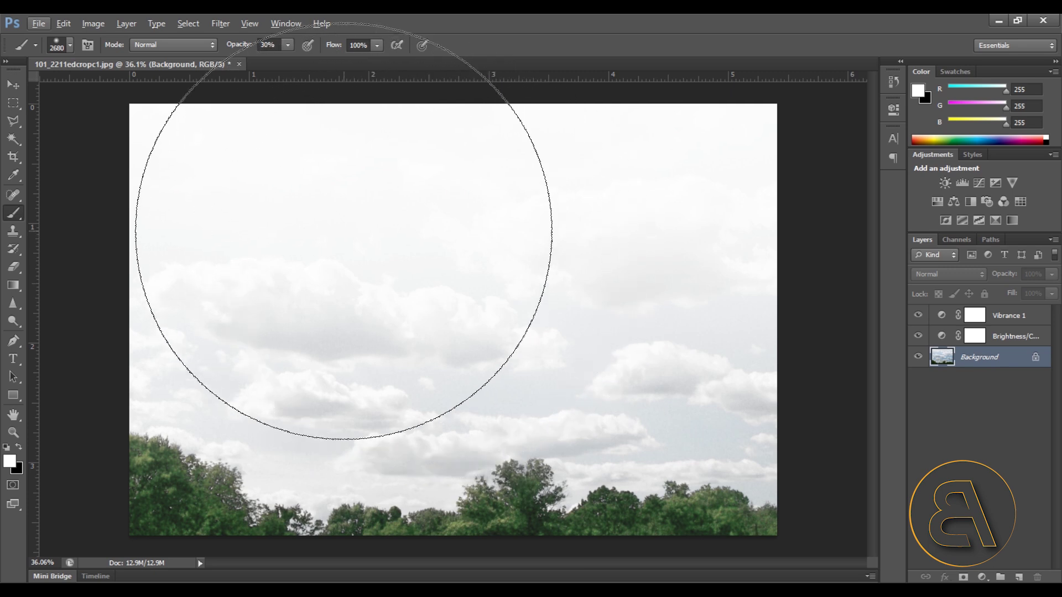
# Save the sky-and-trees image to the Desktop as the layered file 'Backgroung image.psd'.
pyautogui.click(41, 27)
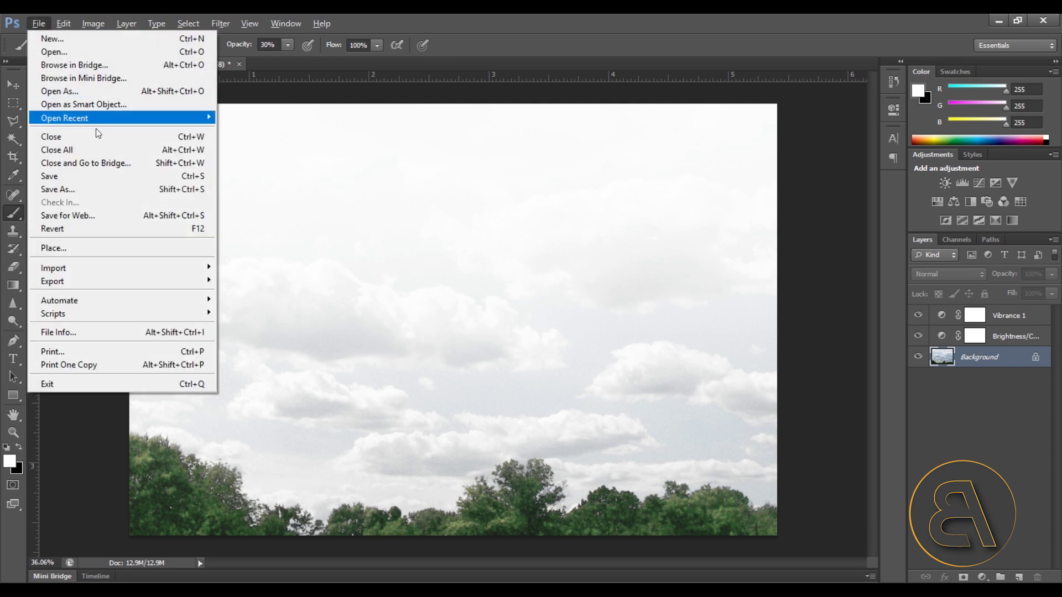
pyautogui.click(61, 192)
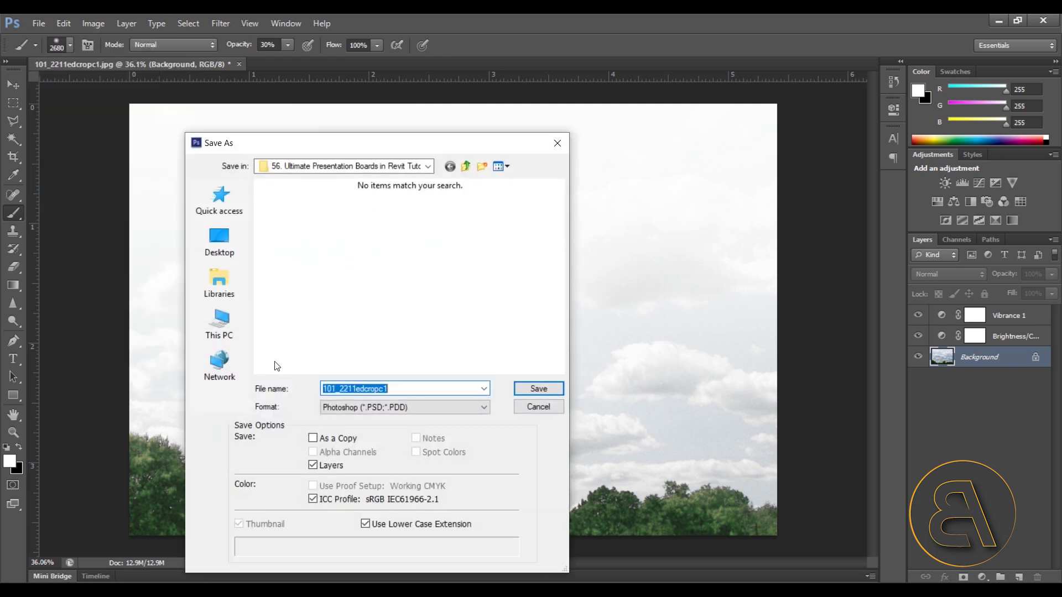
pyautogui.click(219, 252)
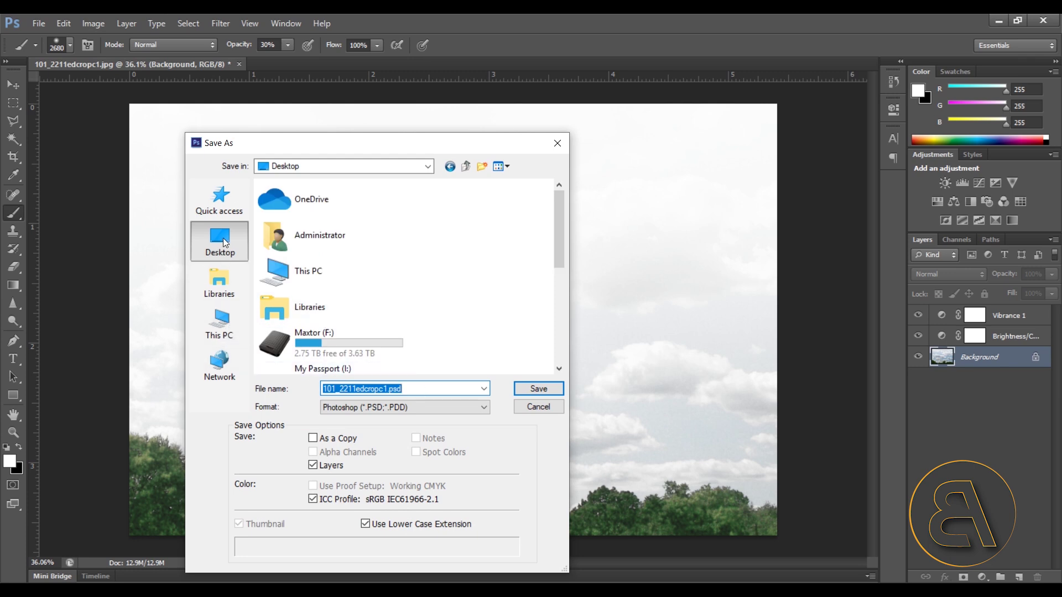
pyautogui.write('Backgroung image')
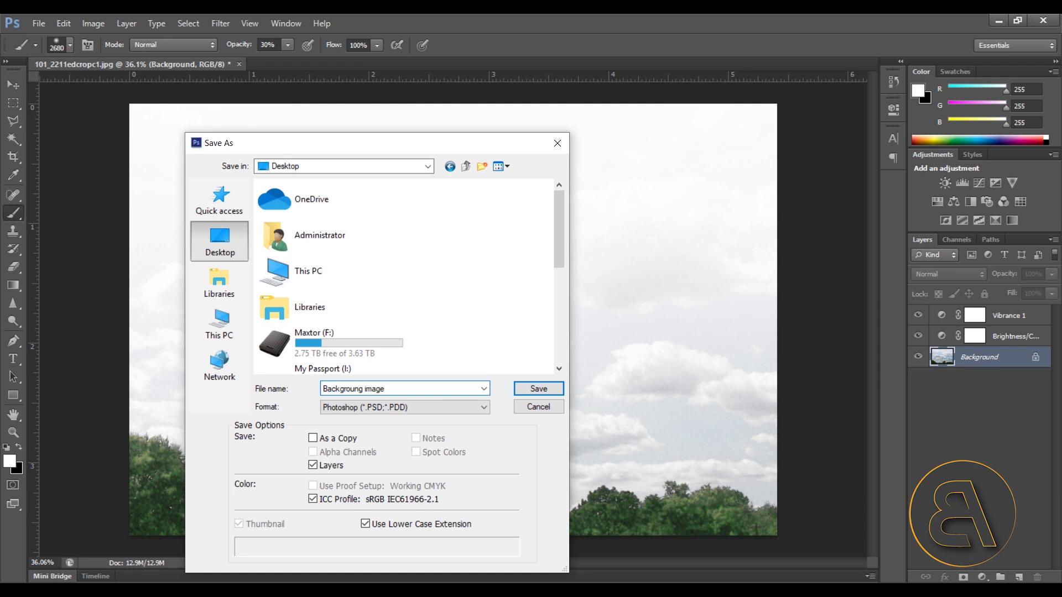
pyautogui.press('Return')
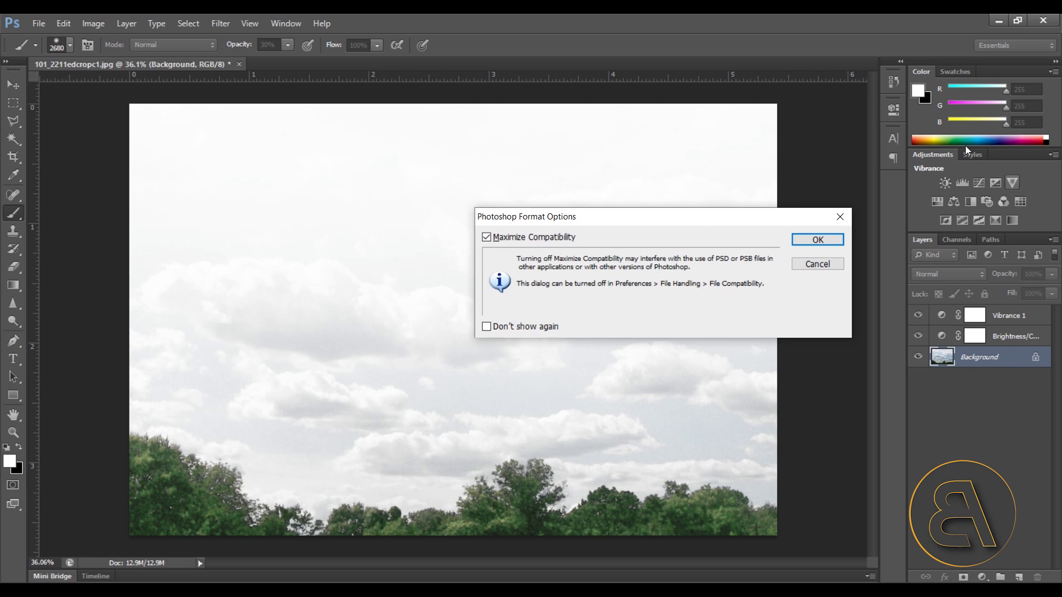
pyautogui.click(812, 239)
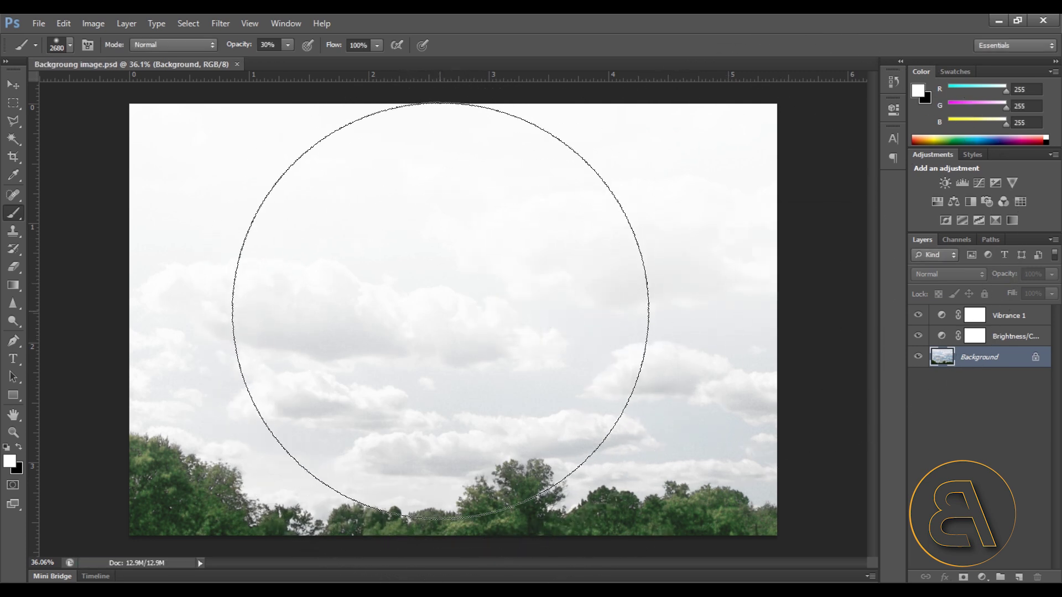
# Save a JPEG copy of the background image at Quality 12 (Maximum).
pyautogui.click(38, 23)
pyautogui.click(66, 189)
pyautogui.click(353, 407)
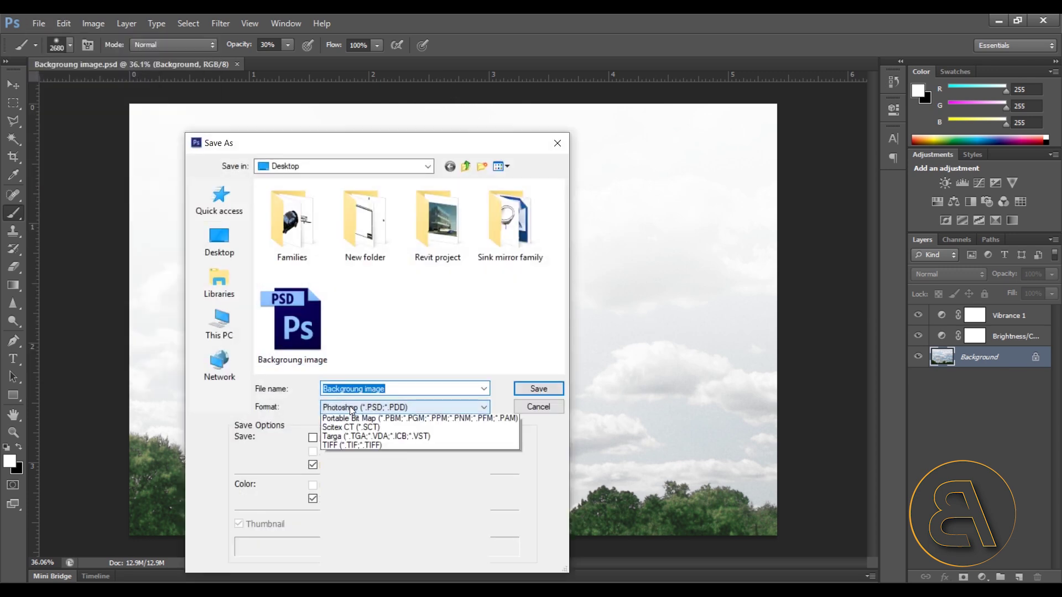
pyautogui.click(354, 491)
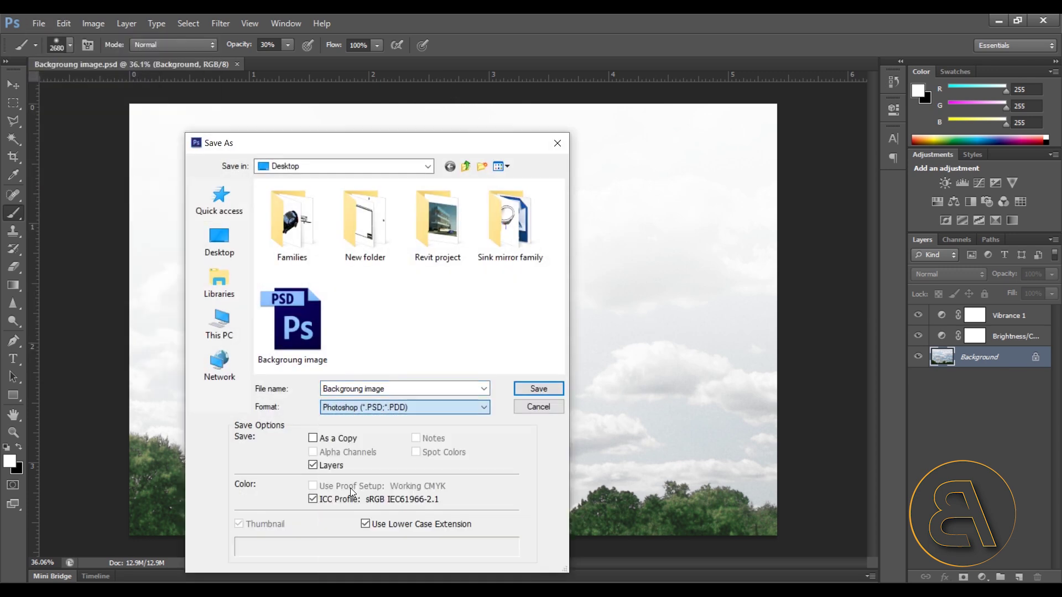
pyautogui.click(532, 388)
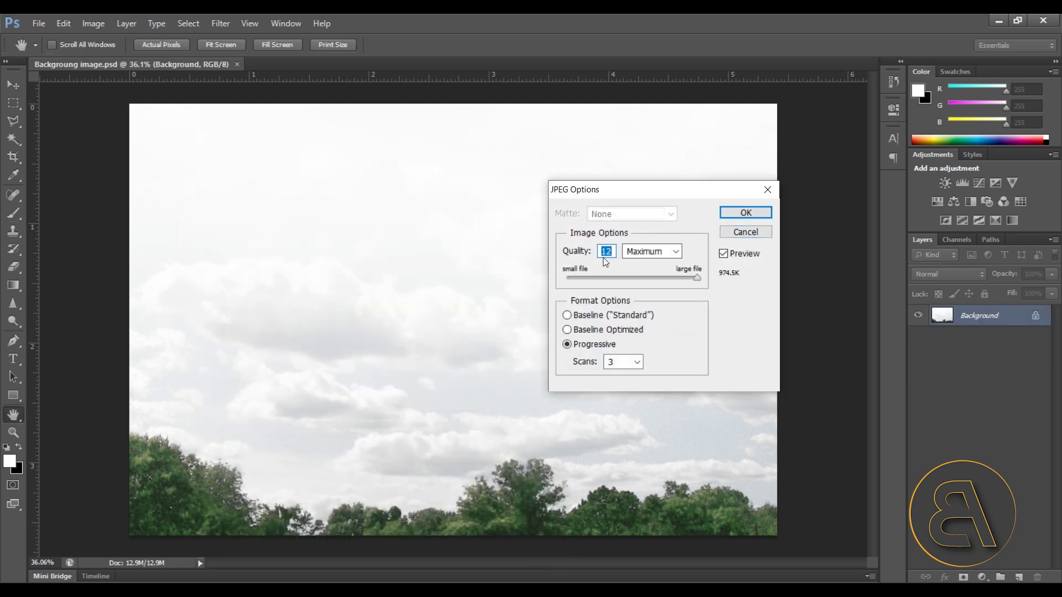
pyautogui.click(746, 213)
pyautogui.press('b')
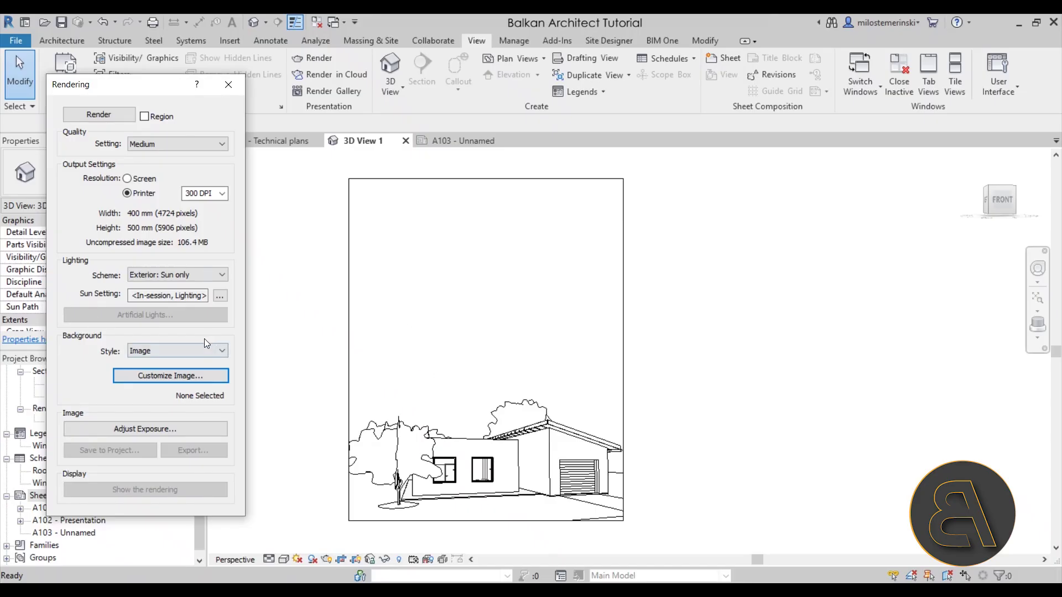
# Load Backgroung image.jpg from the Desktop as the render background, scaled by Height.
pyautogui.click(140, 377)
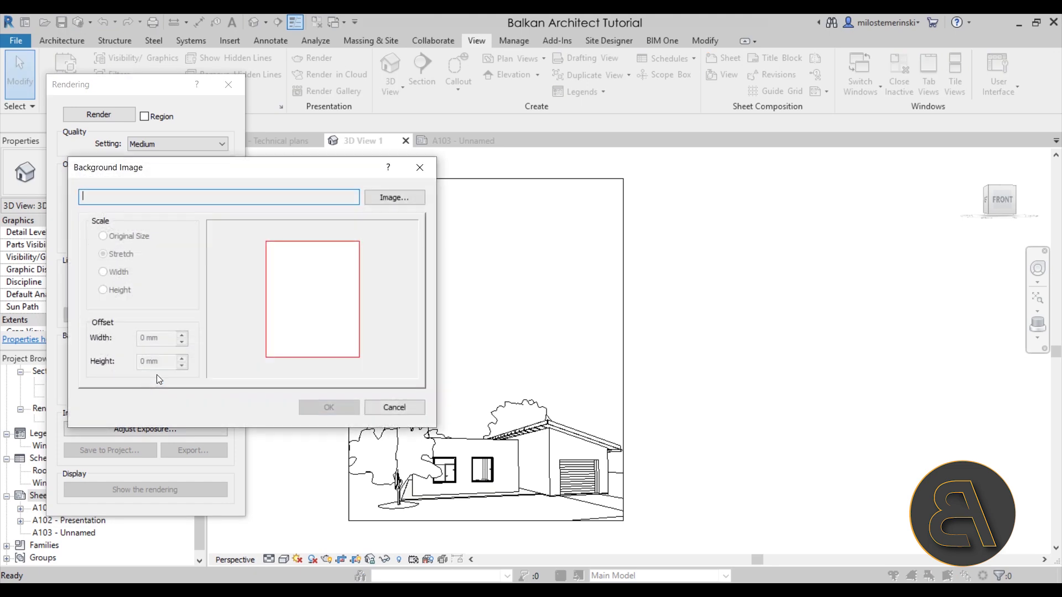
pyautogui.click(393, 197)
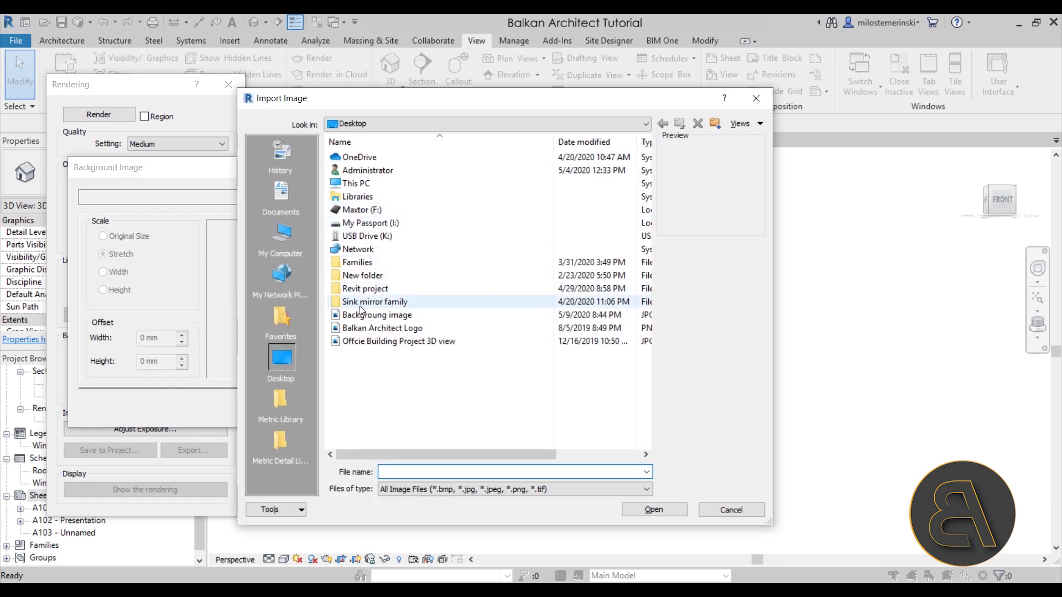
pyautogui.click(542, 314)
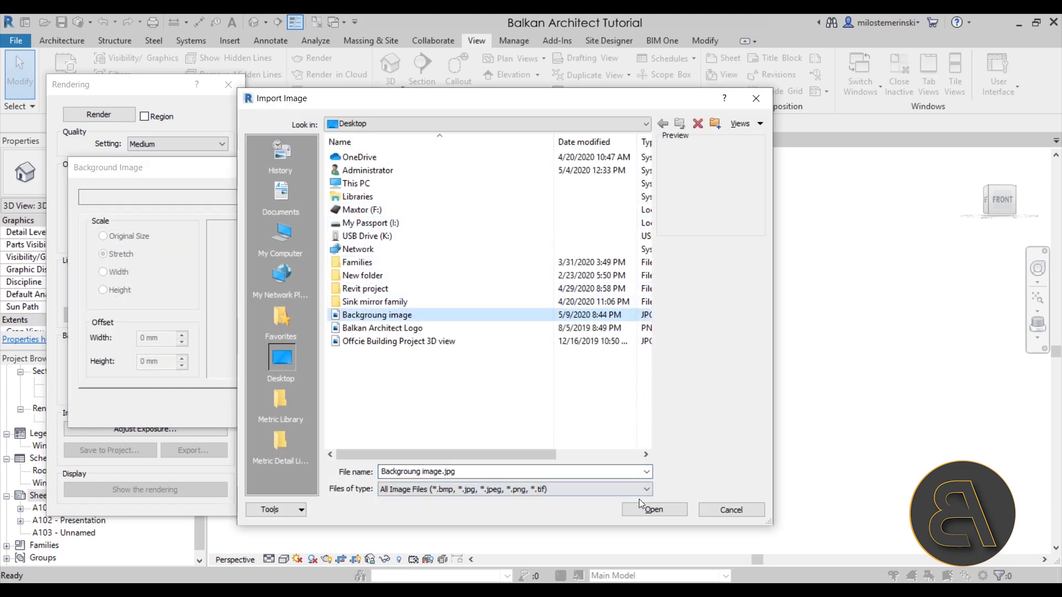
pyautogui.click(652, 509)
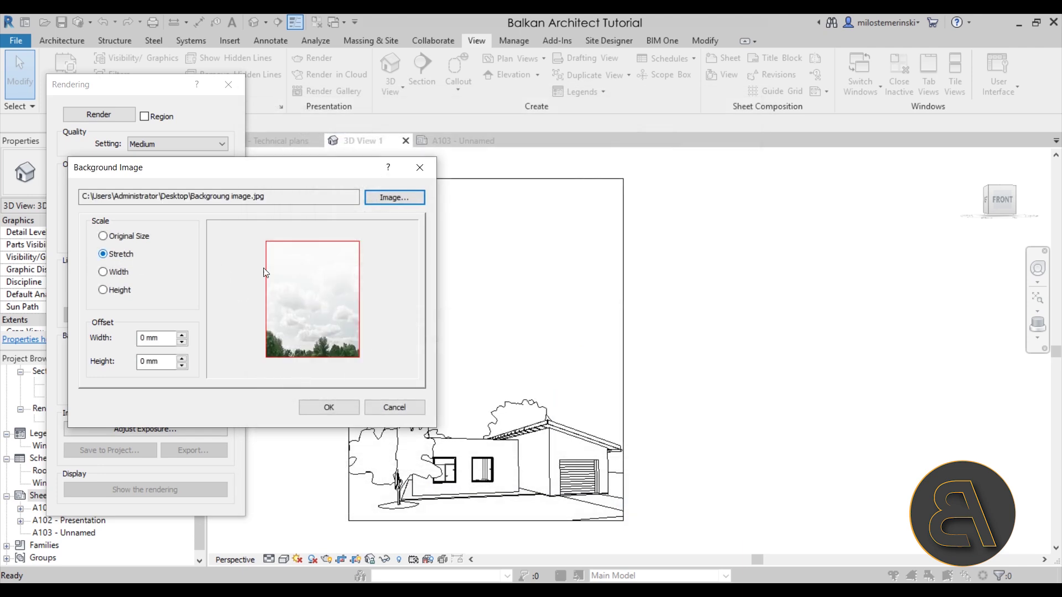
pyautogui.click(104, 273)
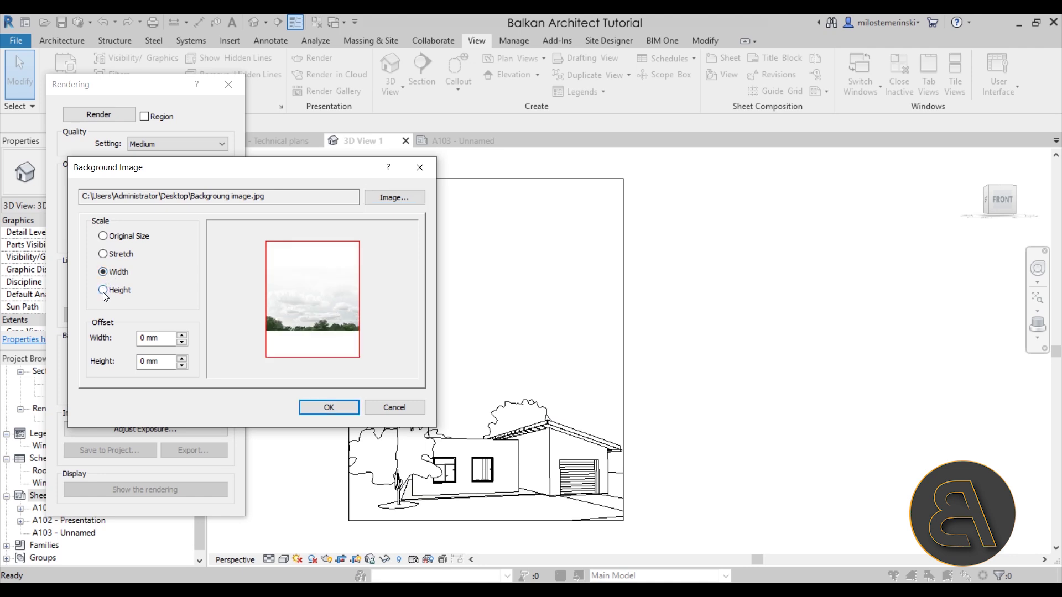
pyautogui.click(106, 292)
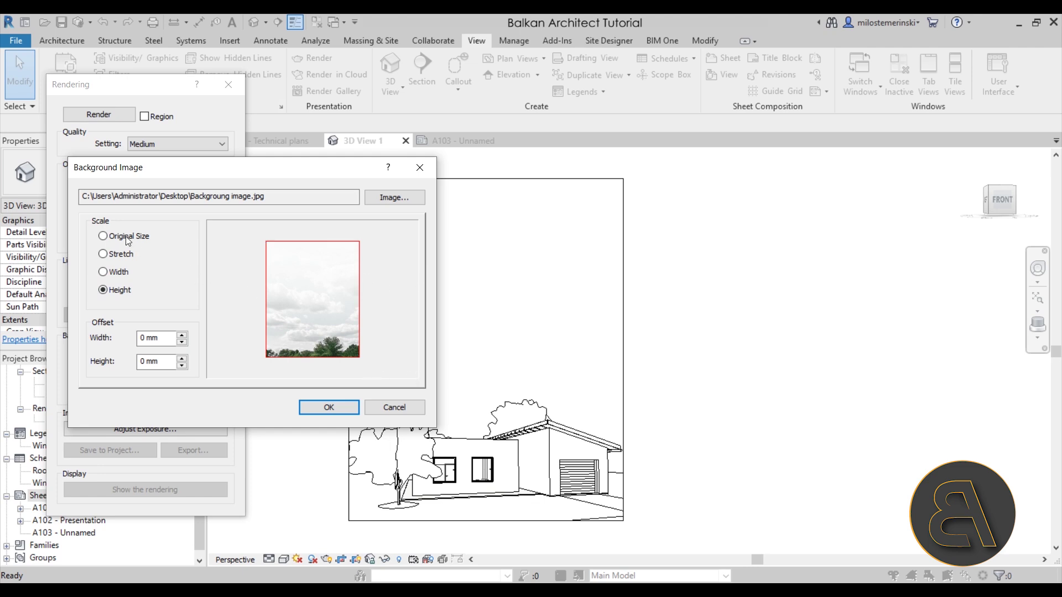
pyautogui.click(104, 238)
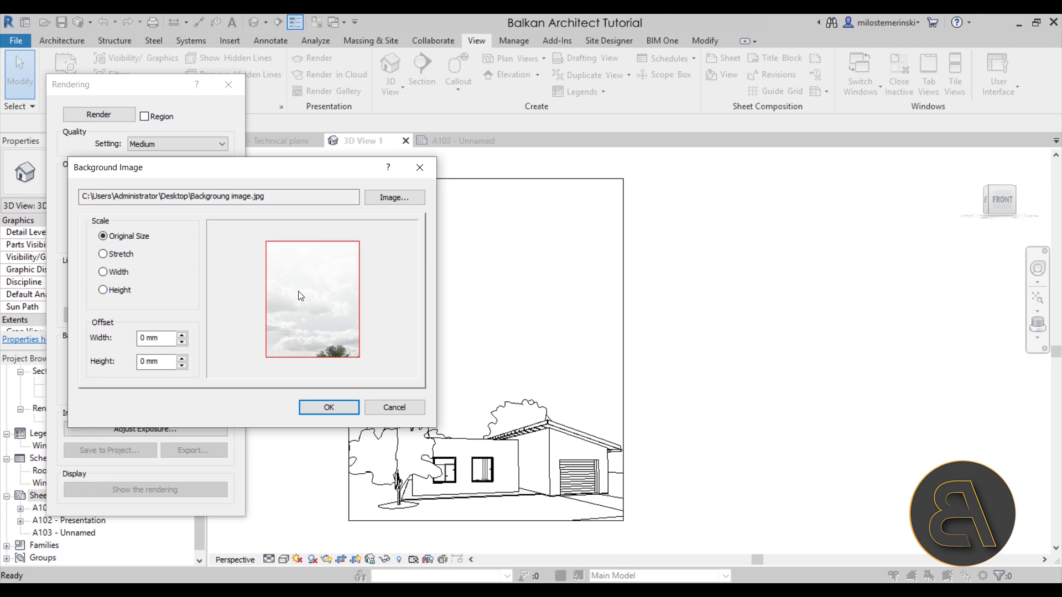
pyautogui.click(103, 291)
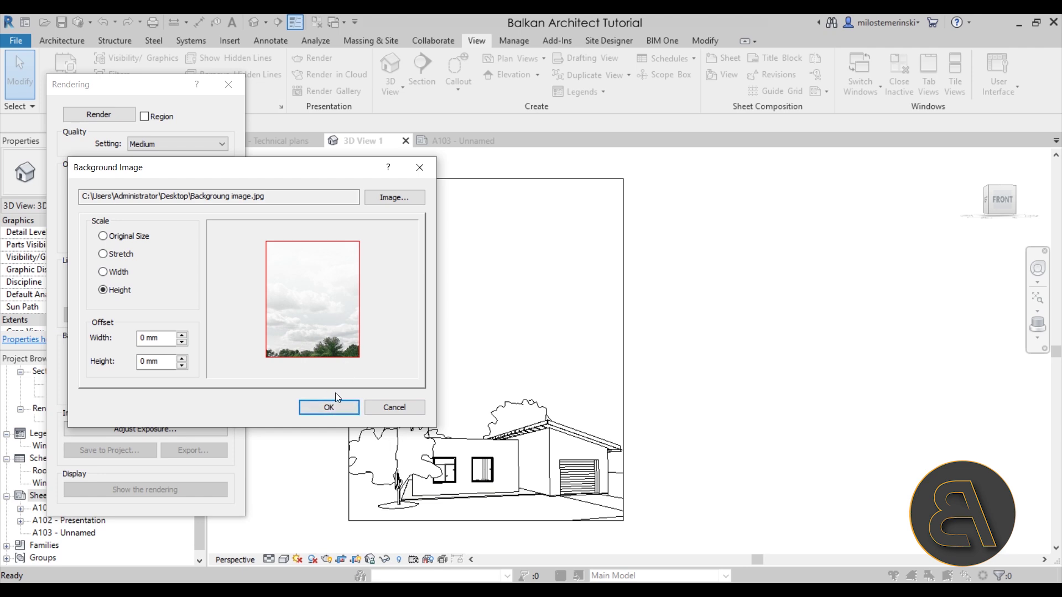
pyautogui.click(330, 405)
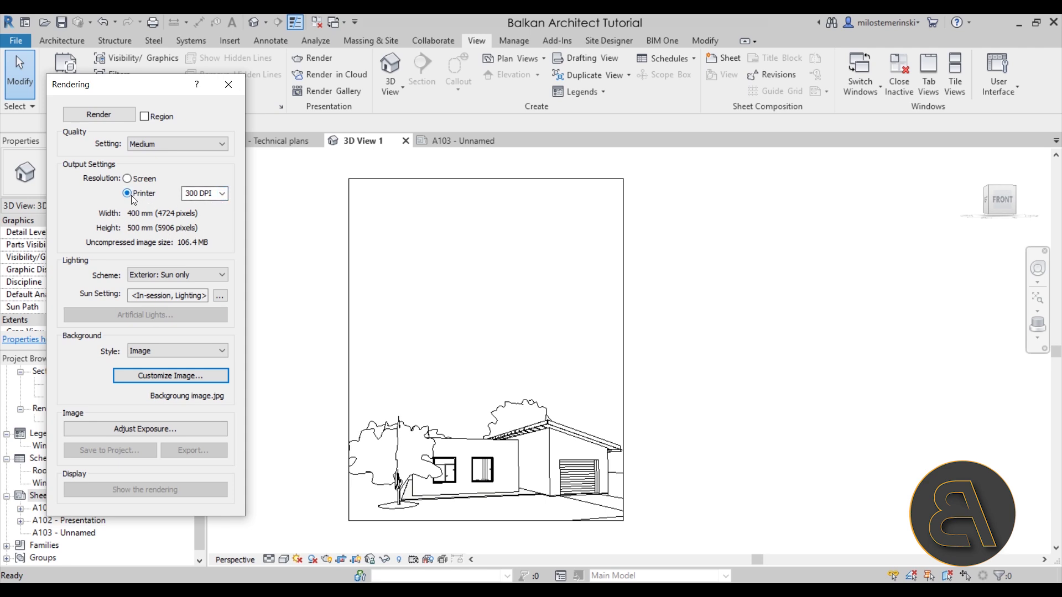
# Render the 3D view of the house at Medium quality.
pyautogui.click(138, 145)
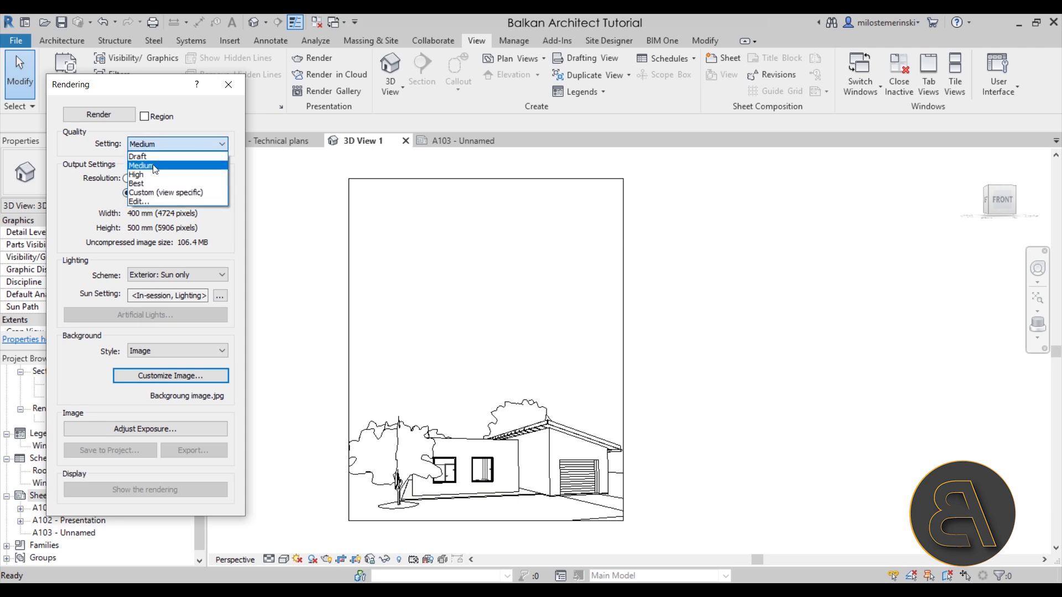
pyautogui.click(154, 166)
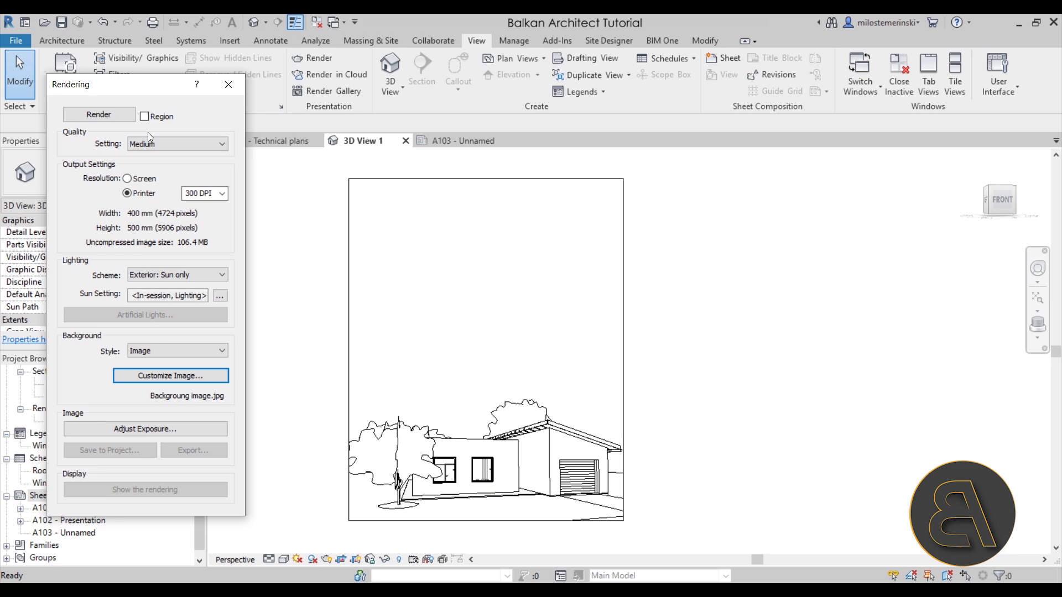
pyautogui.click(98, 114)
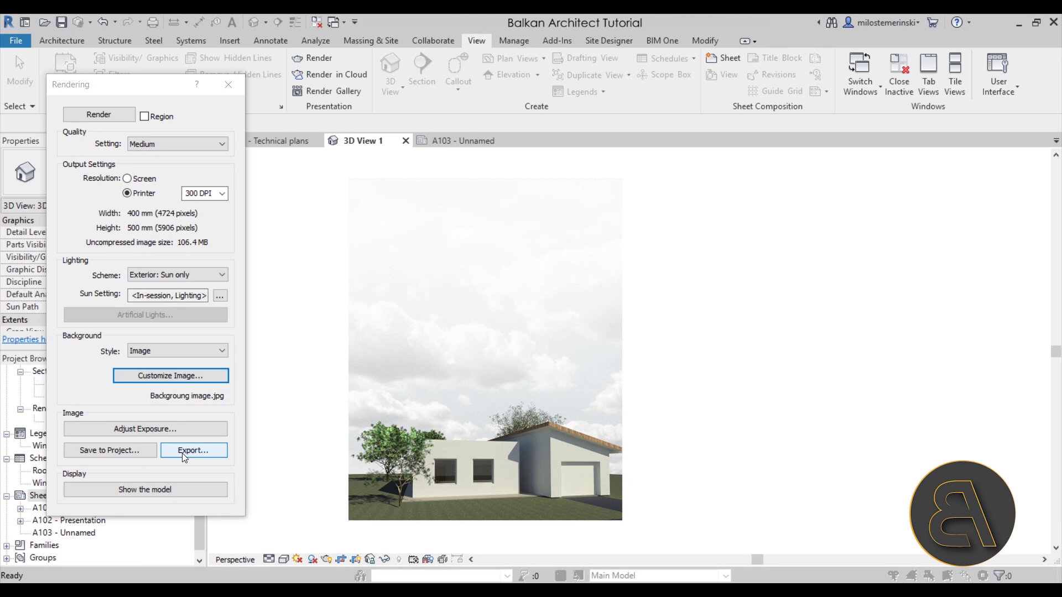
# Adjust the render exposure value to 13.69 and apply it.
pyautogui.click(140, 435)
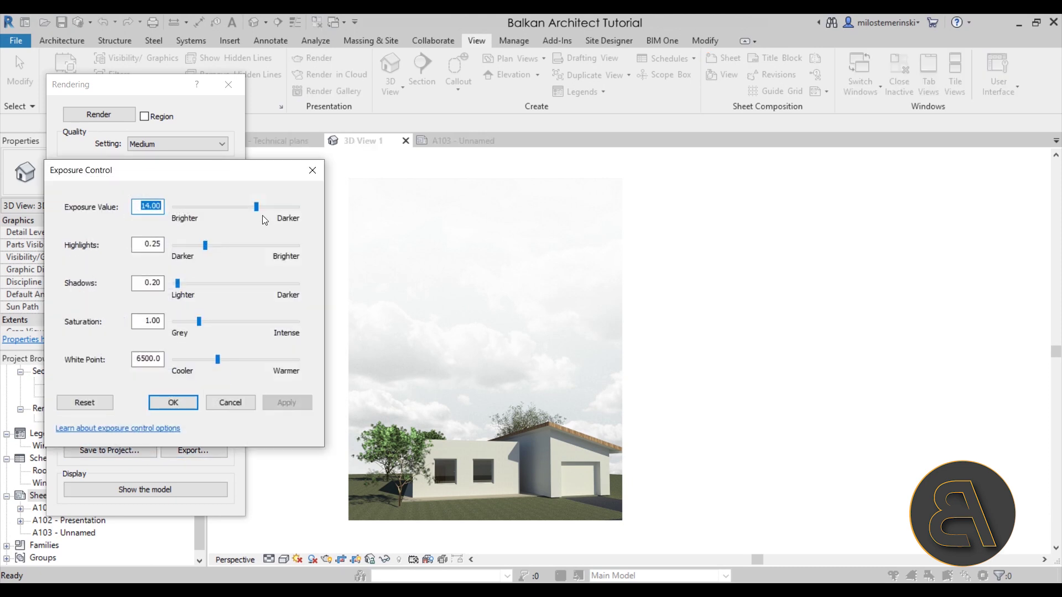
pyautogui.moveTo(259, 209); pyautogui.dragTo(256, 209)
pyautogui.click(286, 402)
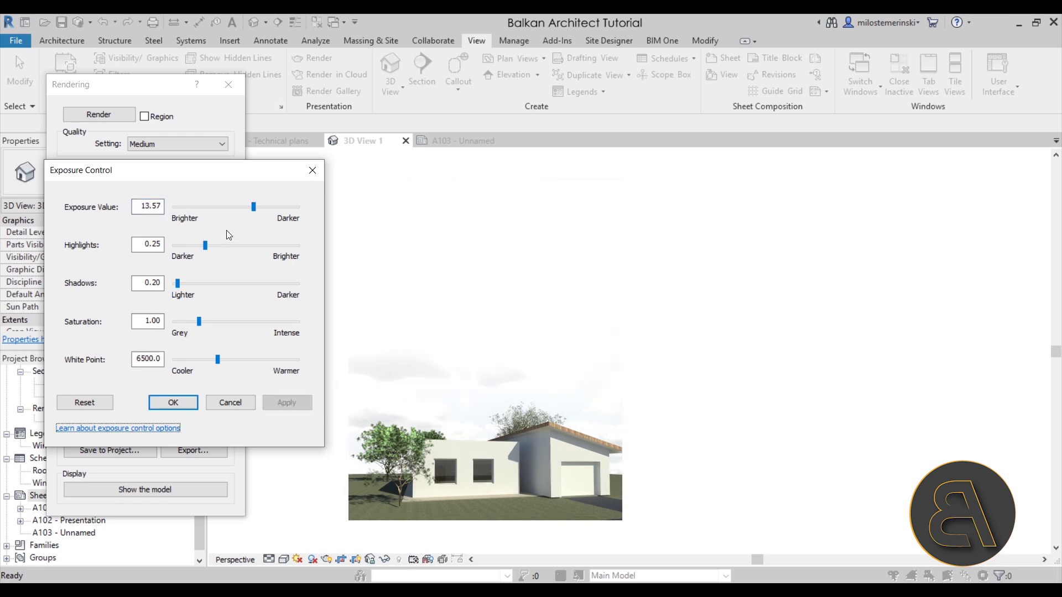
pyautogui.moveTo(255, 211); pyautogui.dragTo(255, 207)
pyautogui.click(294, 401)
pyautogui.click(173, 404)
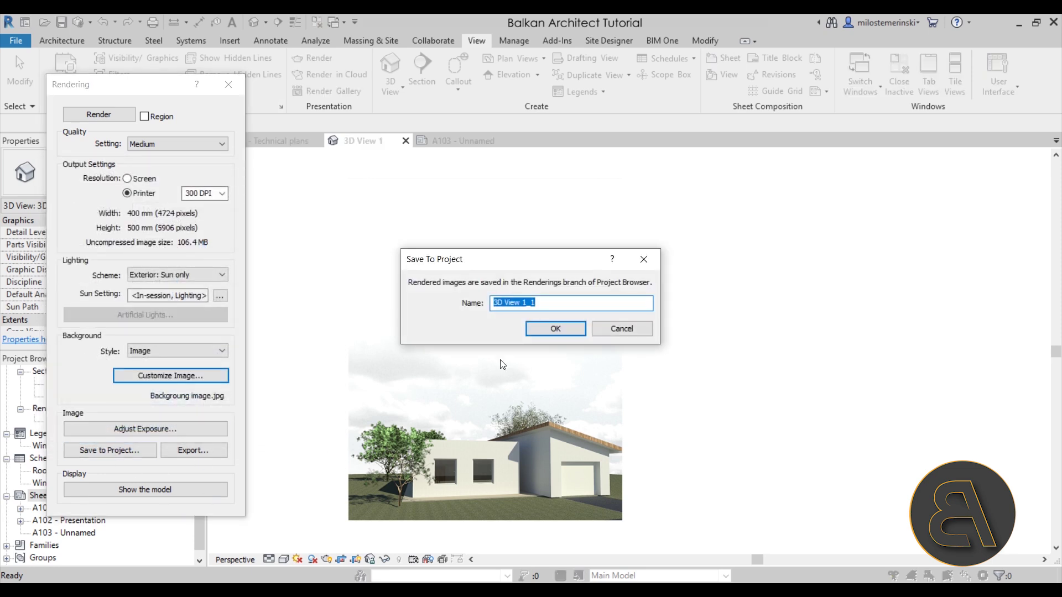
# Save the rendering to the project as 'Main 3D view' and close the Rendering dialog.
pyautogui.write('Main')
pyautogui.click(530, 332)
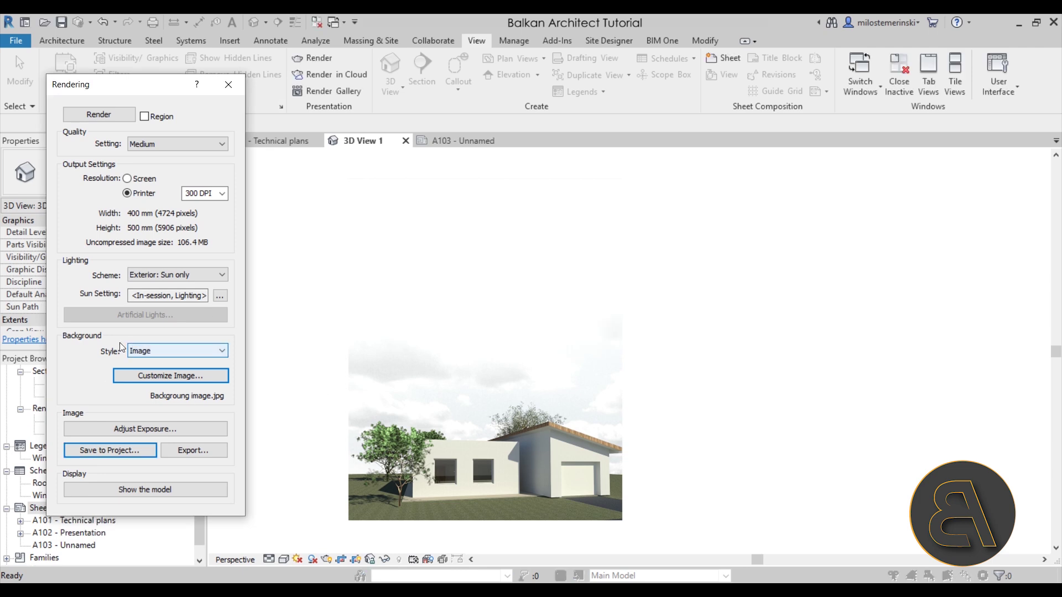
pyautogui.click(228, 84)
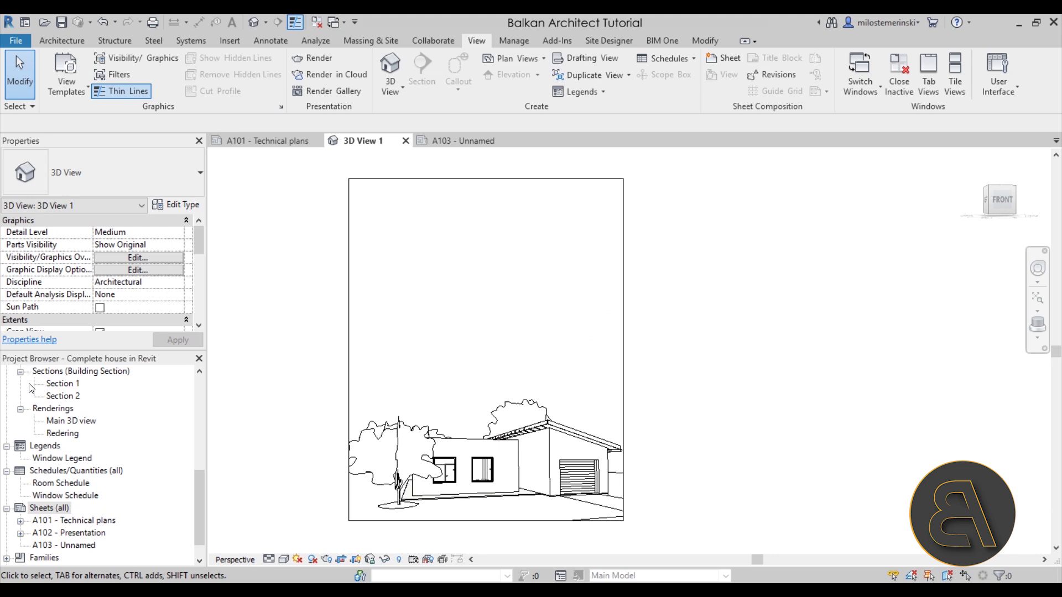
# Review the saved renderings, then bring up blank sheet A103.
pyautogui.doubleClick(64, 435)
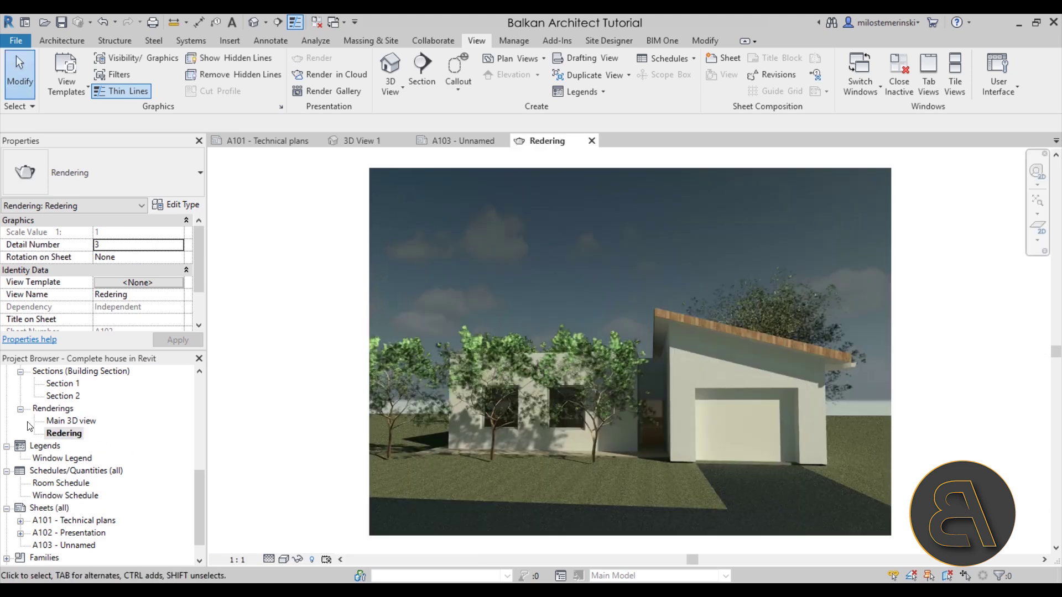
pyautogui.doubleClick(69, 422)
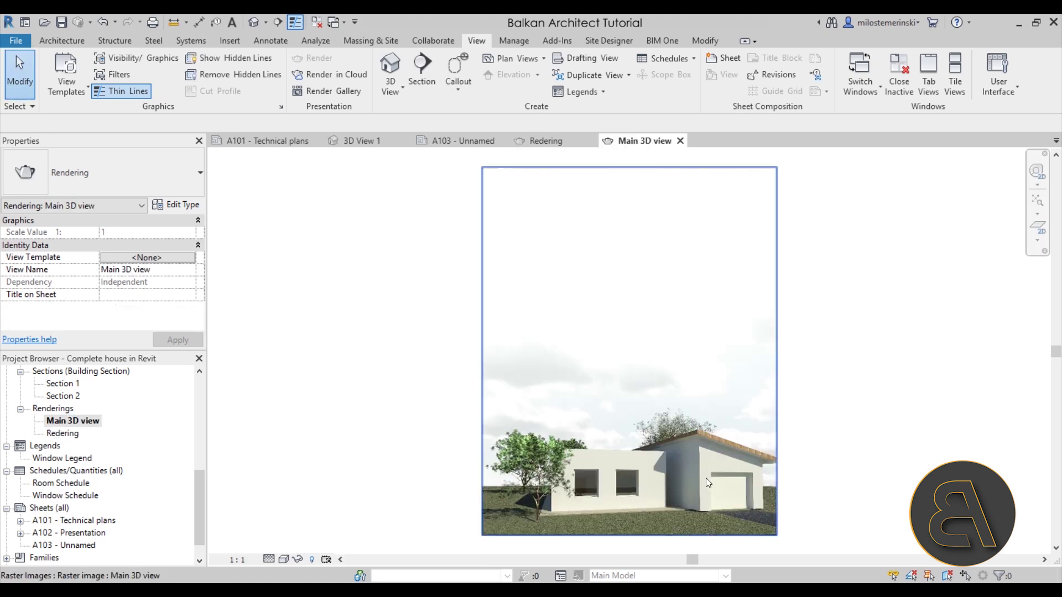
pyautogui.scroll(-5, 389, 423)
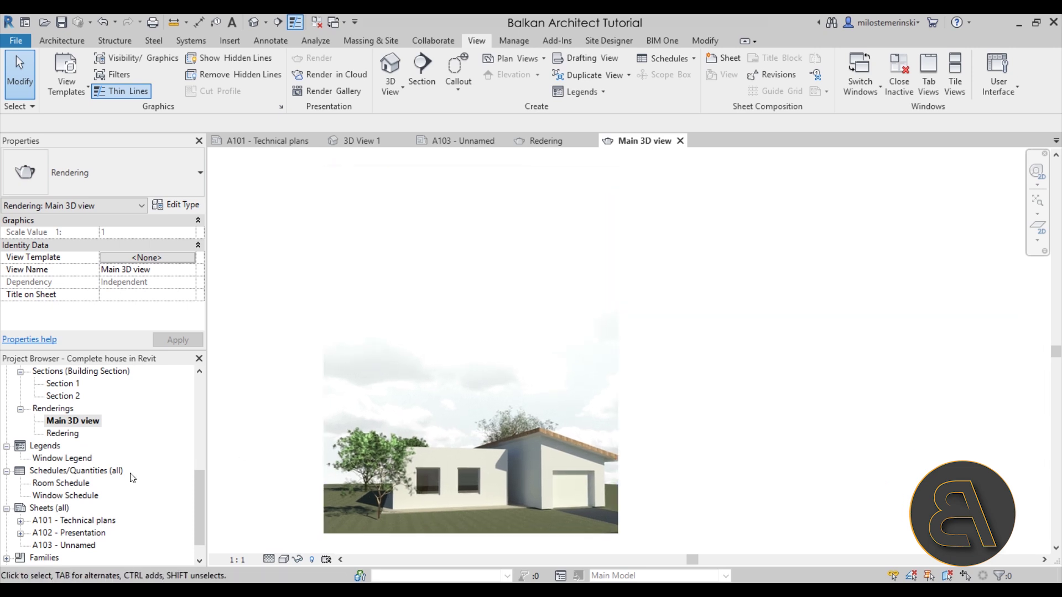
pyautogui.click(589, 140)
pyautogui.click(592, 141)
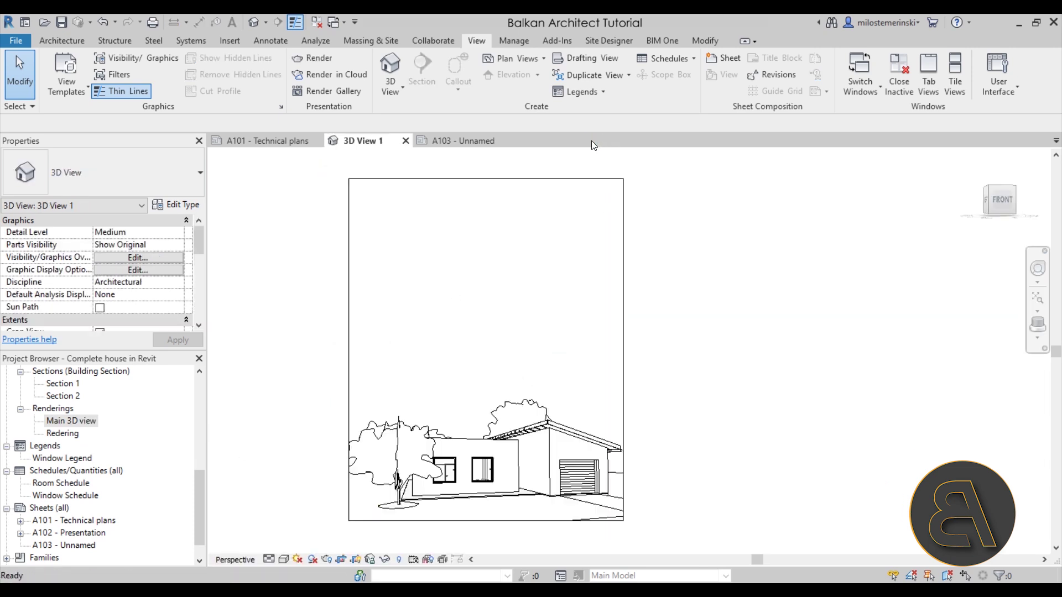
pyautogui.click(462, 141)
pyautogui.scroll(-2, 514, 330)
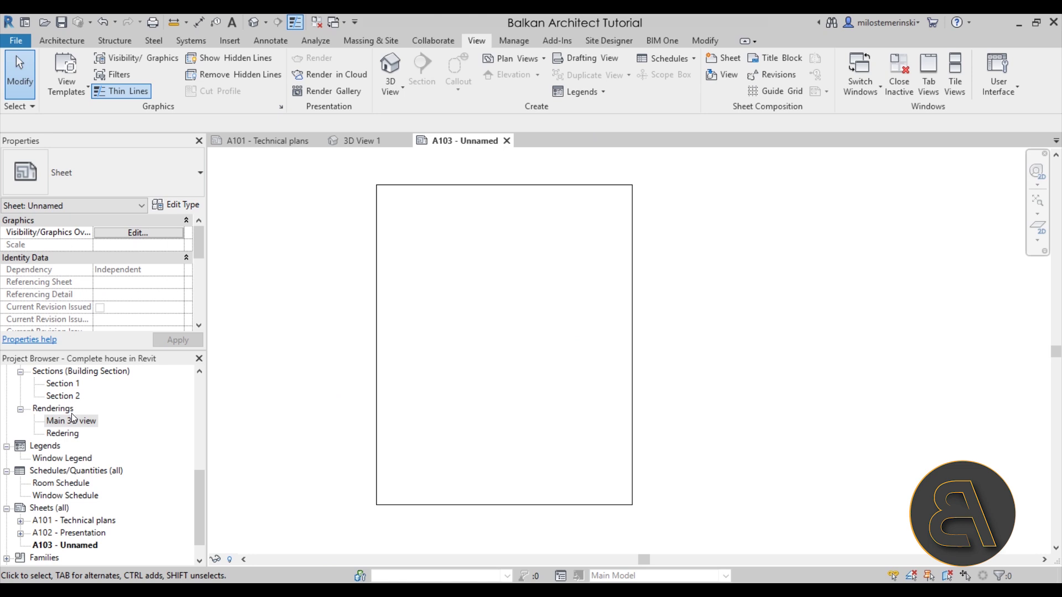
# Place the Main 3D view rendering on A103, then delete that viewport again.
pyautogui.moveTo(77, 424); pyautogui.dragTo(536, 362)
pyautogui.click(472, 371)
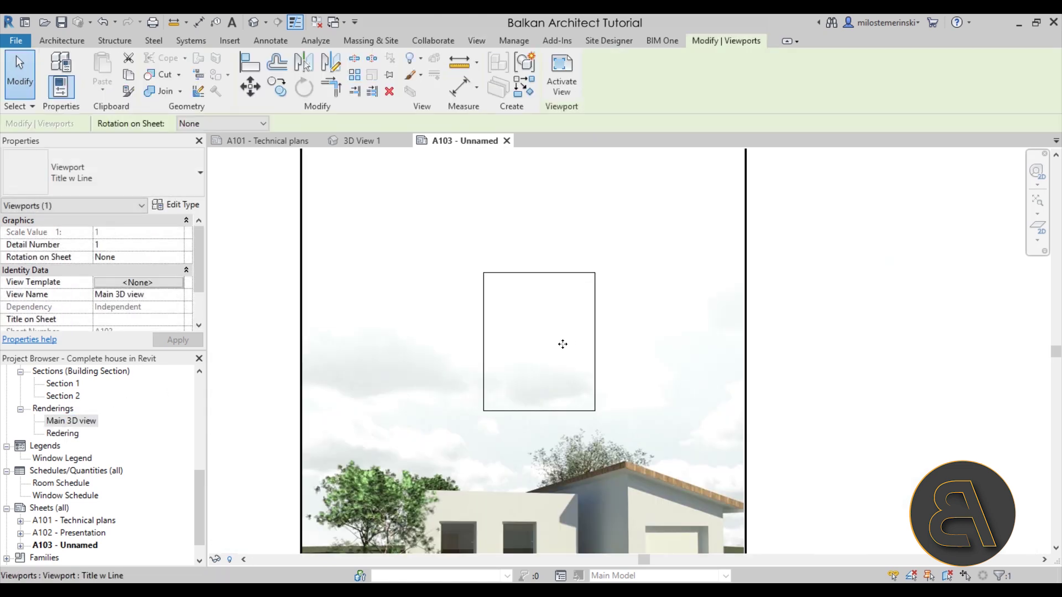
pyautogui.click(632, 457)
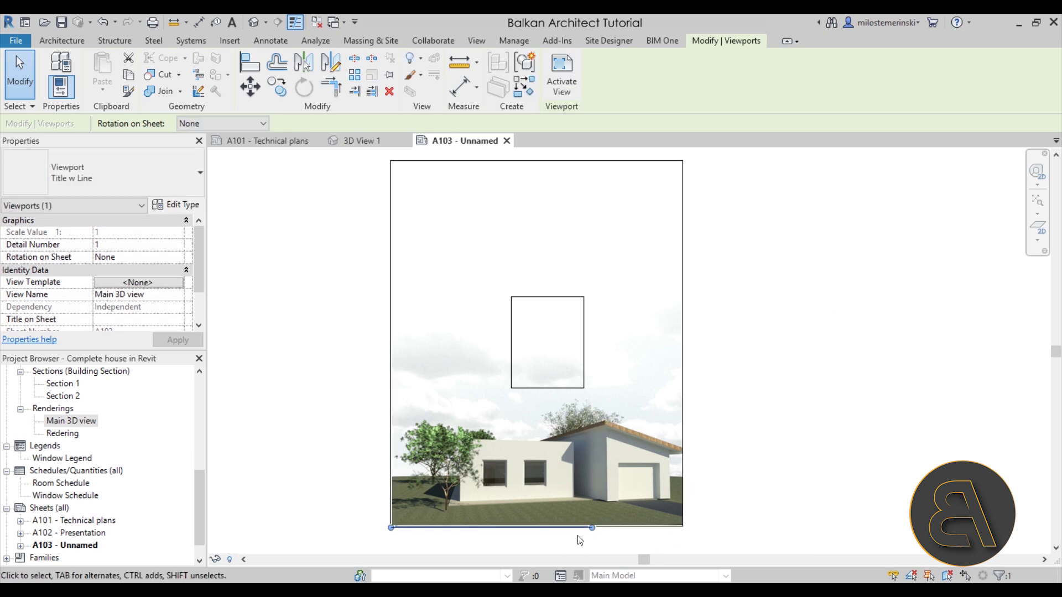
pyautogui.press('Delete')
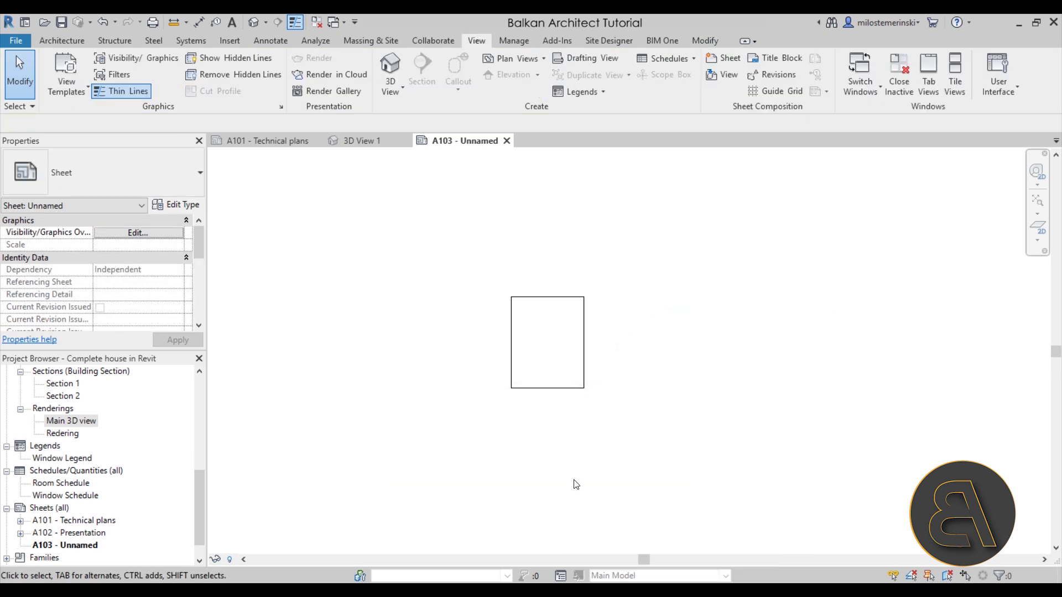
# In Main 3D view, resize the rendering's raster image to width 40.
pyautogui.doubleClick(72, 421)
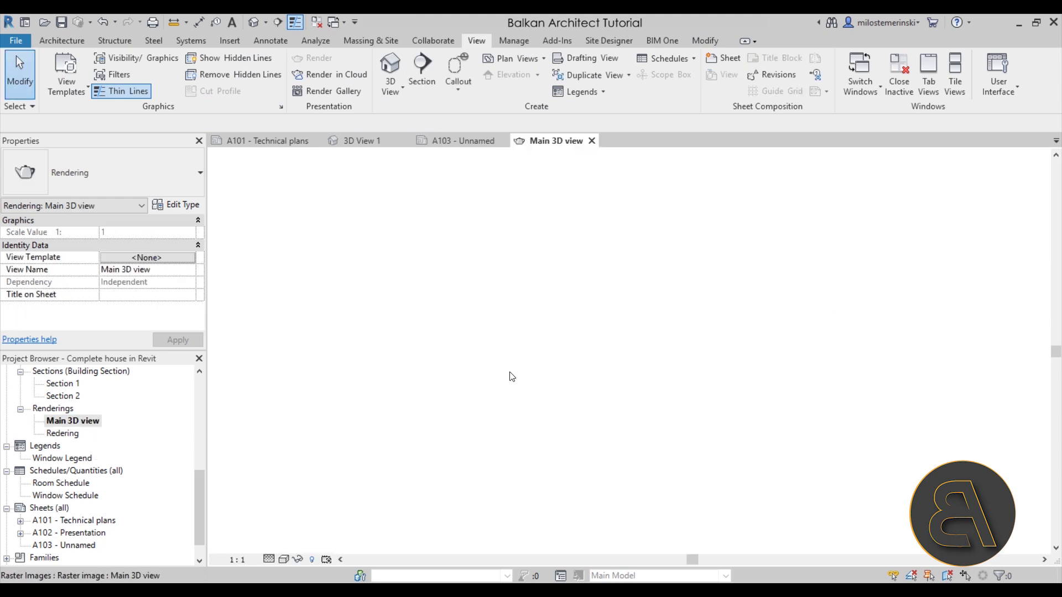
pyautogui.scroll(-2, 533, 332)
pyautogui.click(513, 344)
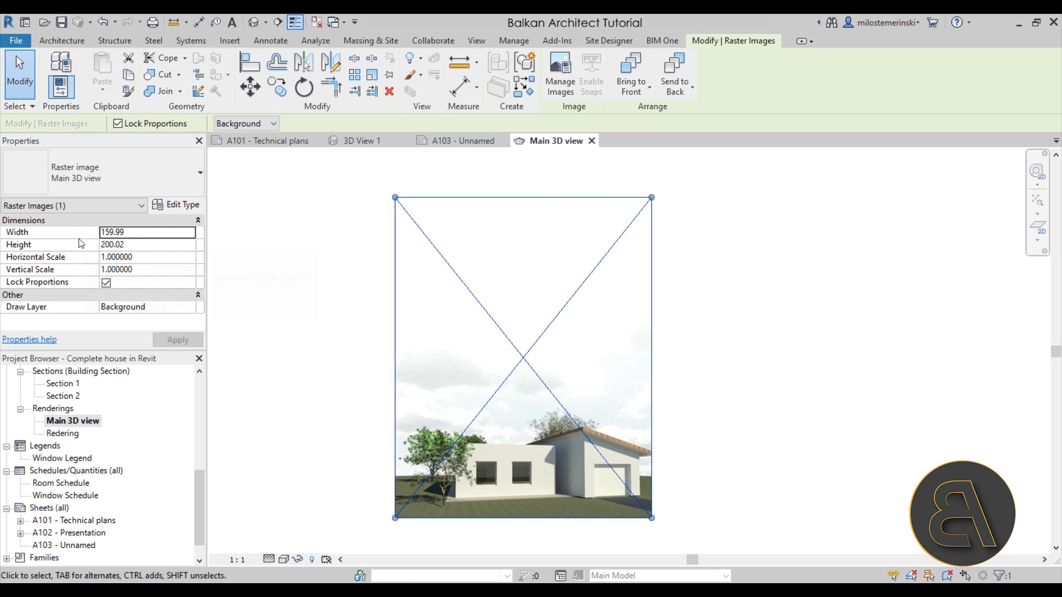
pyautogui.doubleClick(118, 235)
pyautogui.click(134, 233)
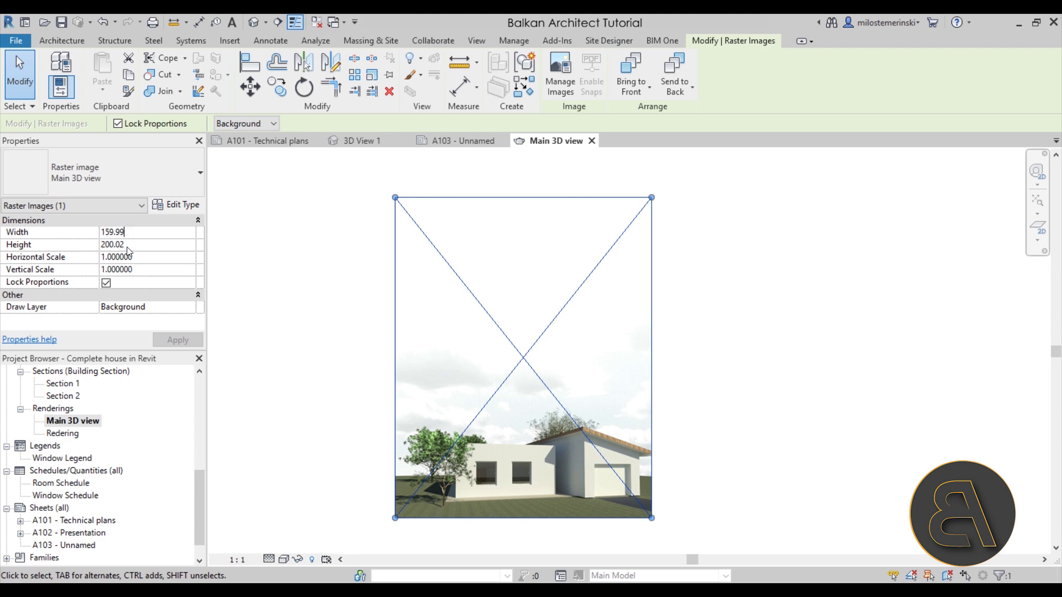
pyautogui.press('Tab')
pyautogui.moveTo(395, 198); pyautogui.dragTo(423, 228)
pyautogui.click(149, 233)
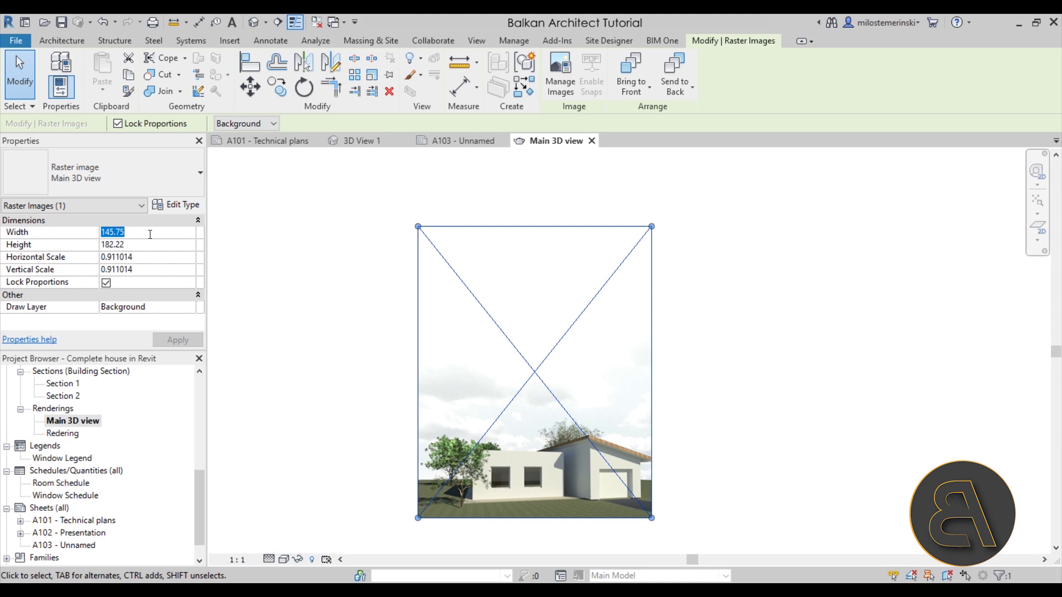
pyautogui.write('400')
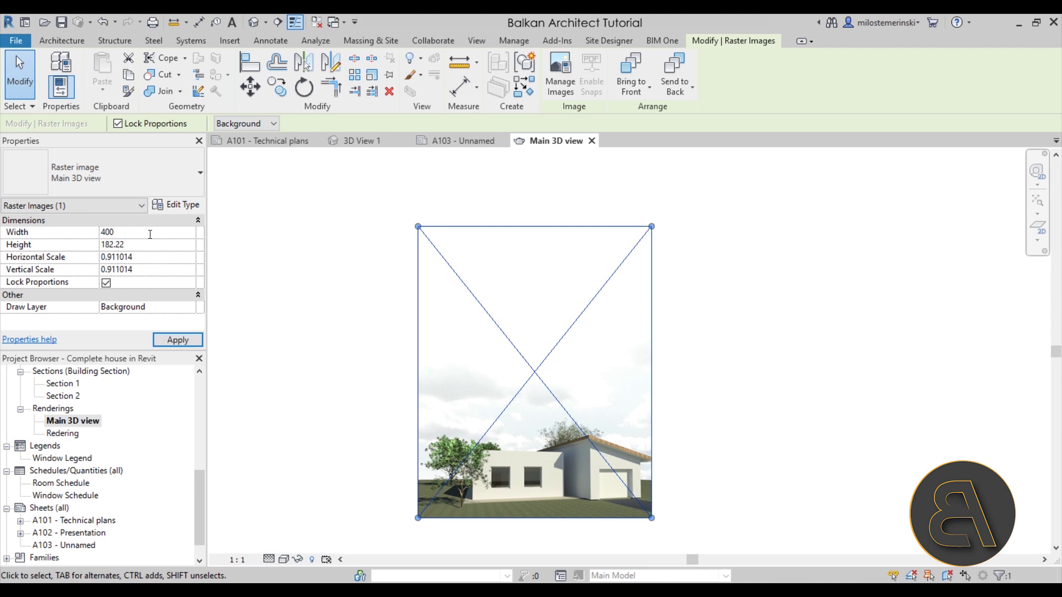
pyautogui.press('Return')
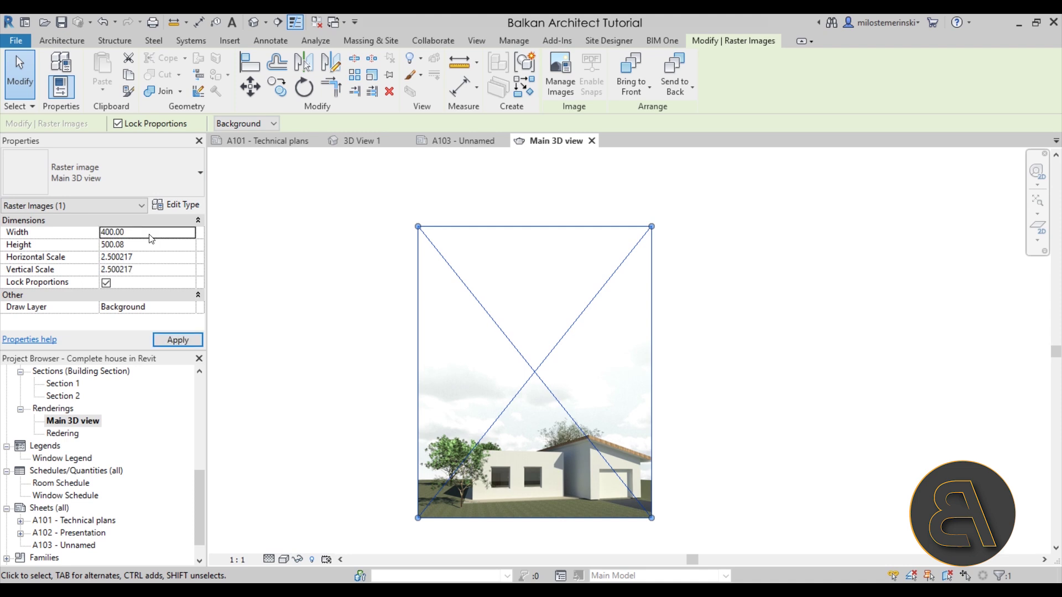
pyautogui.scroll(-3, 421, 304)
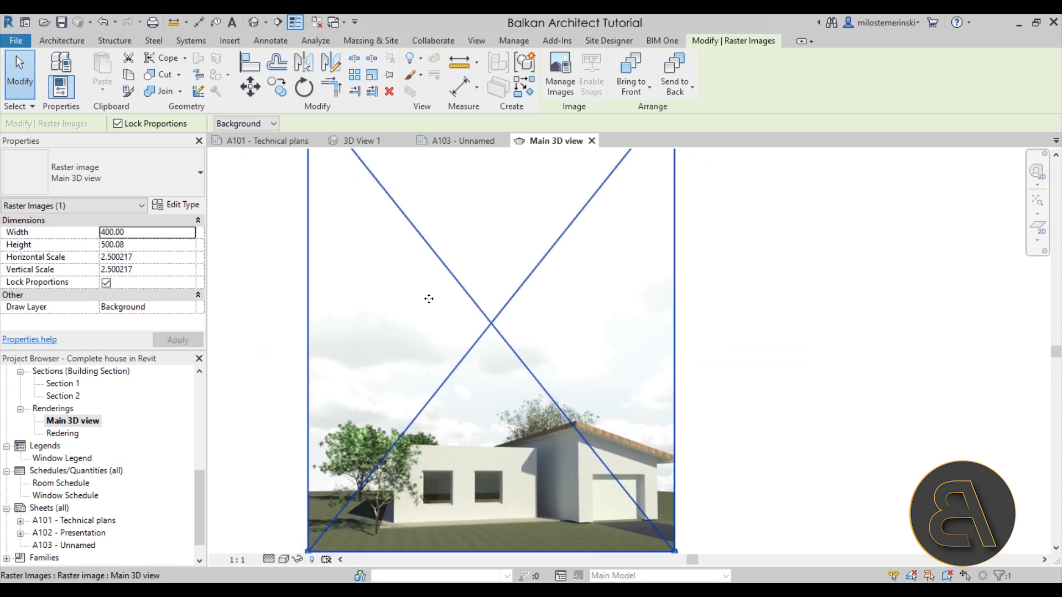
pyautogui.click(149, 237)
pyautogui.write('40')
pyautogui.press('Return')
# Deselect the image and return to the empty A103 sheet.
pyautogui.click(517, 332)
pyautogui.scroll(5, 516, 331)
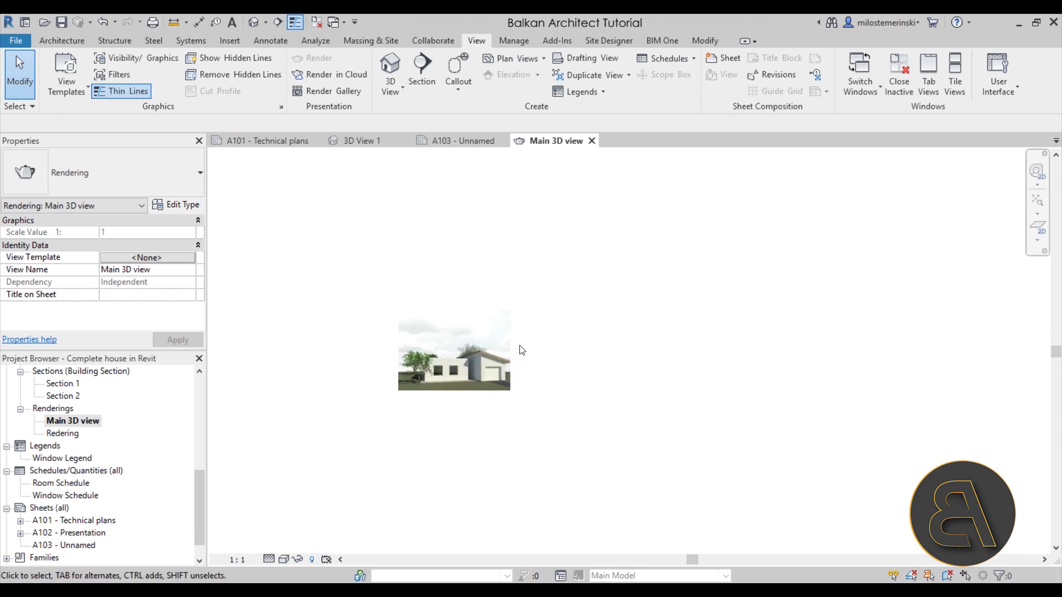
pyautogui.scroll(1, 497, 394)
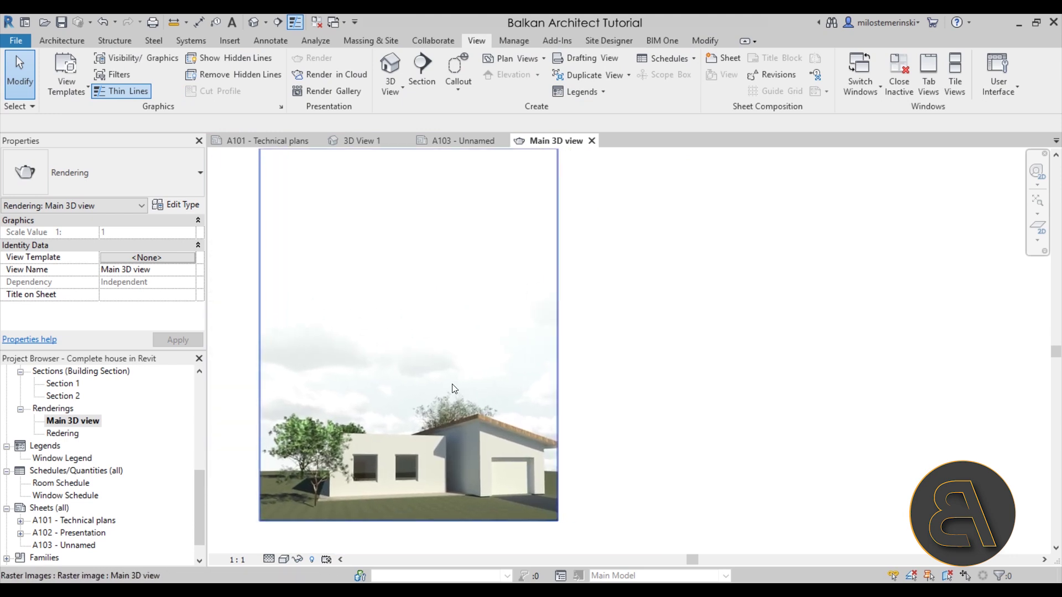
pyautogui.click(468, 141)
pyautogui.scroll(5, 562, 350)
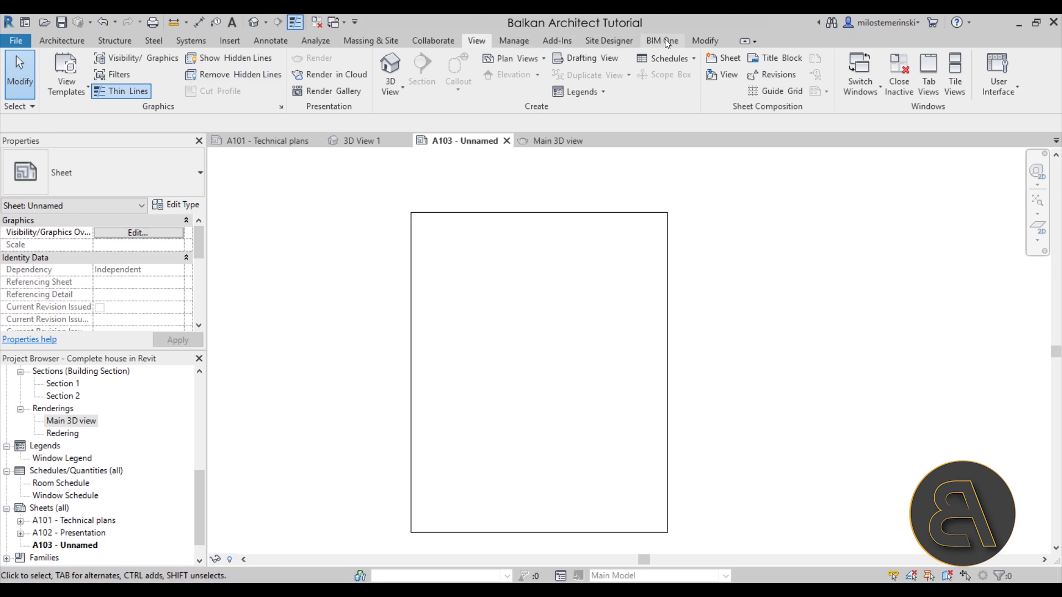
pyautogui.click(514, 39)
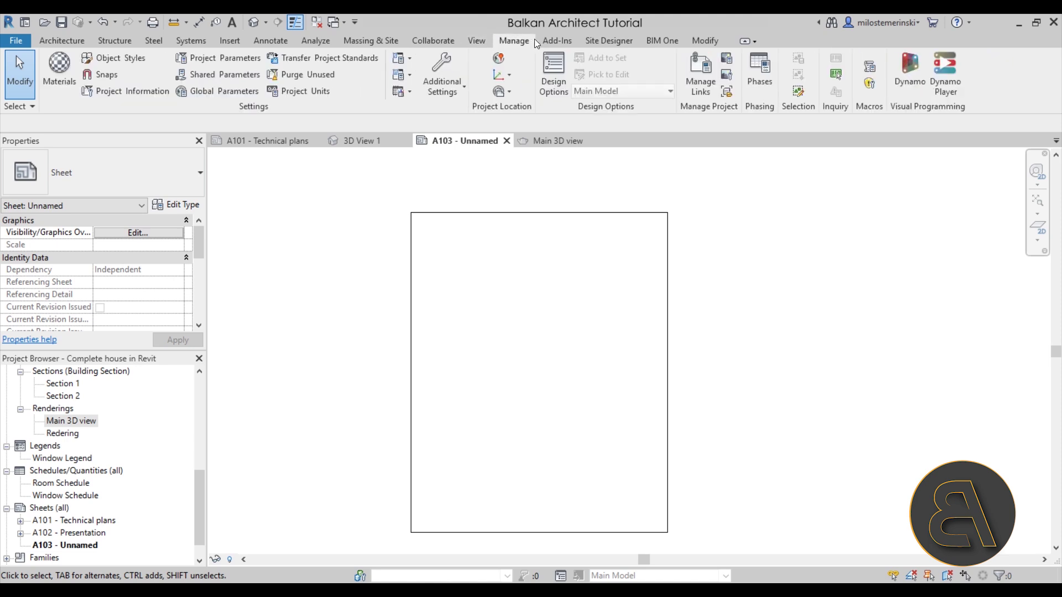
pyautogui.click(299, 94)
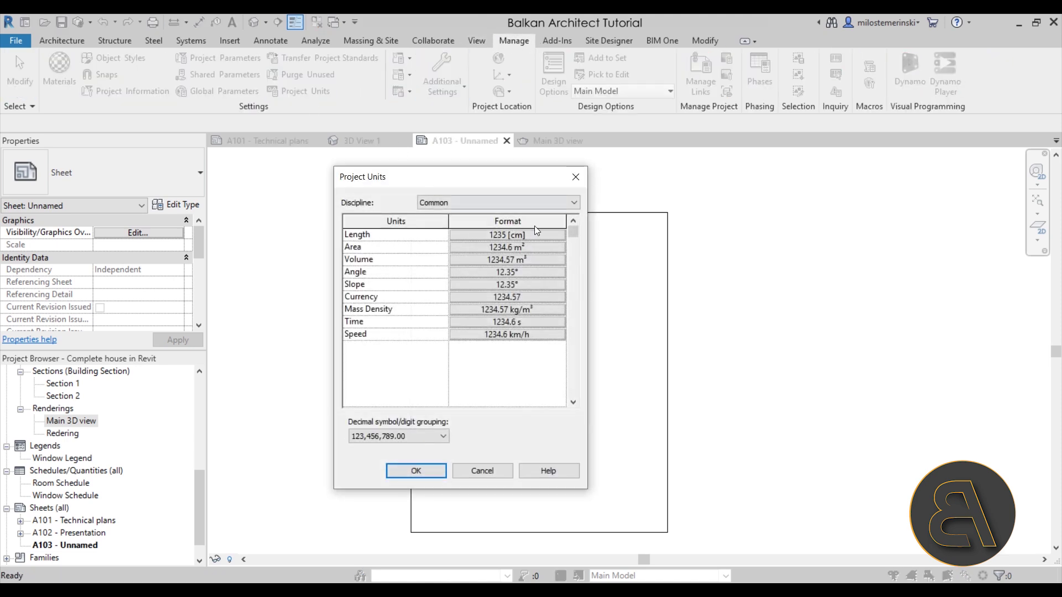
pyautogui.click(576, 176)
pyautogui.scroll(-1, 490, 280)
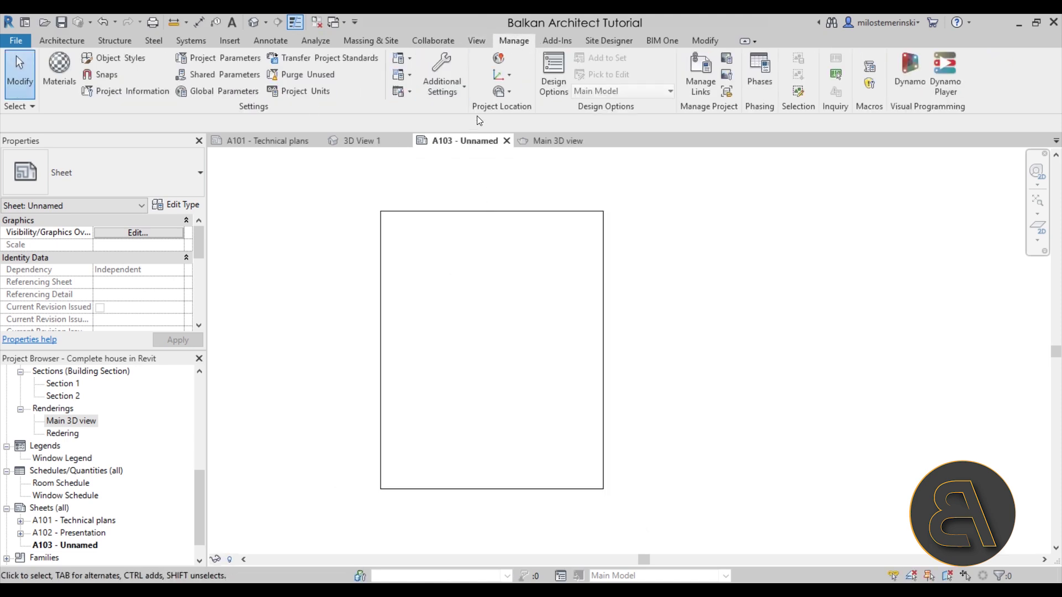
pyautogui.click(439, 211)
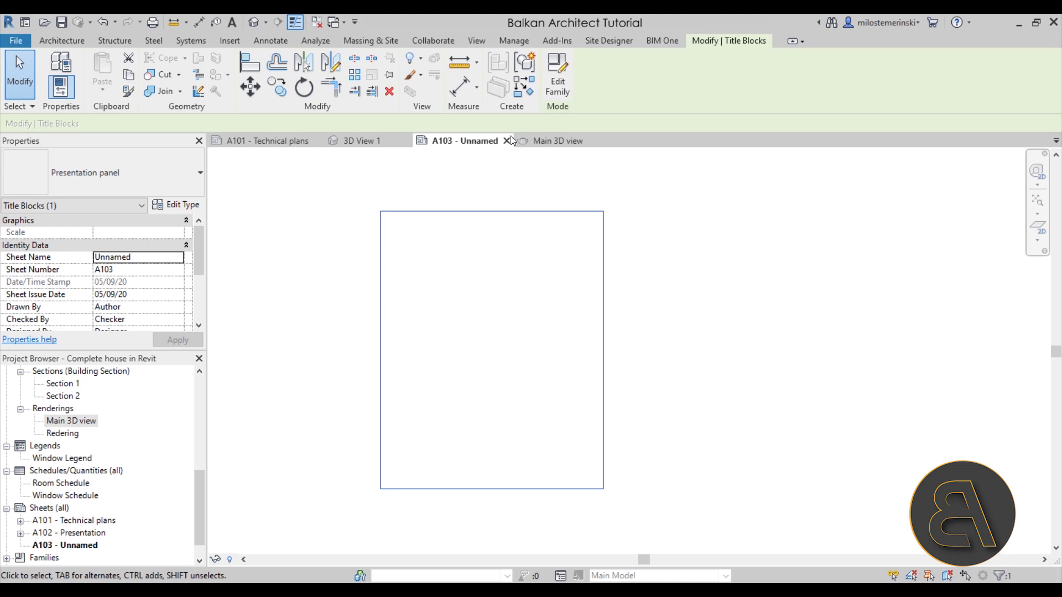
pyautogui.click(199, 206)
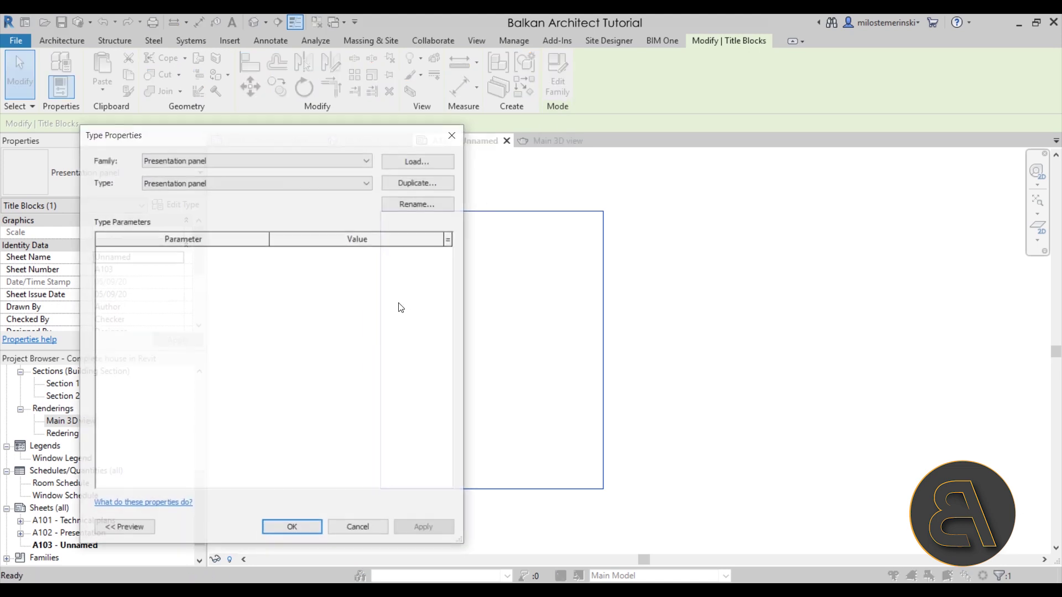
pyautogui.click(356, 527)
pyautogui.scroll(-3, 157, 286)
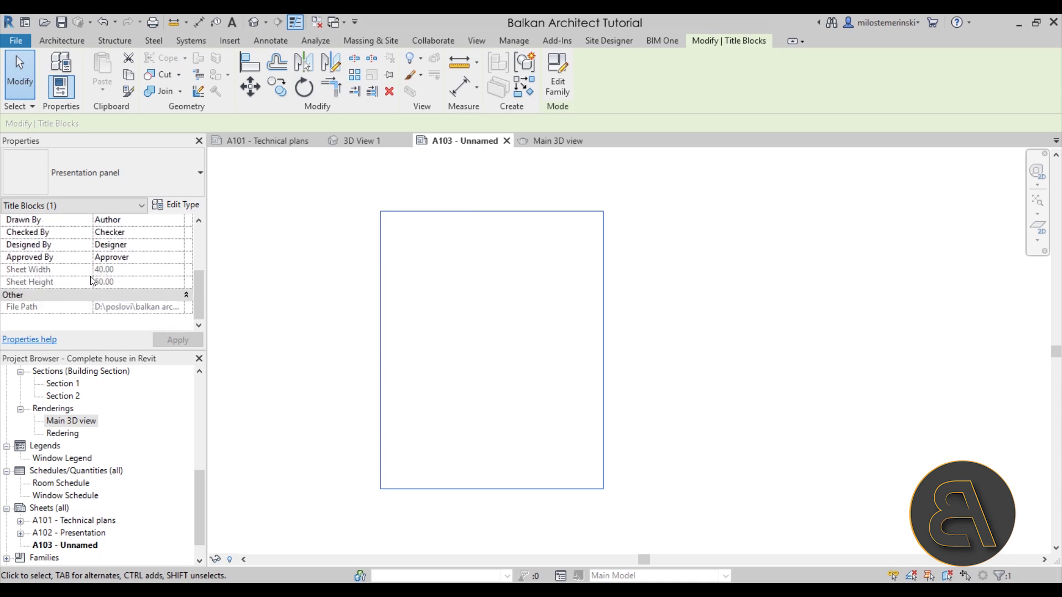
pyautogui.click(288, 330)
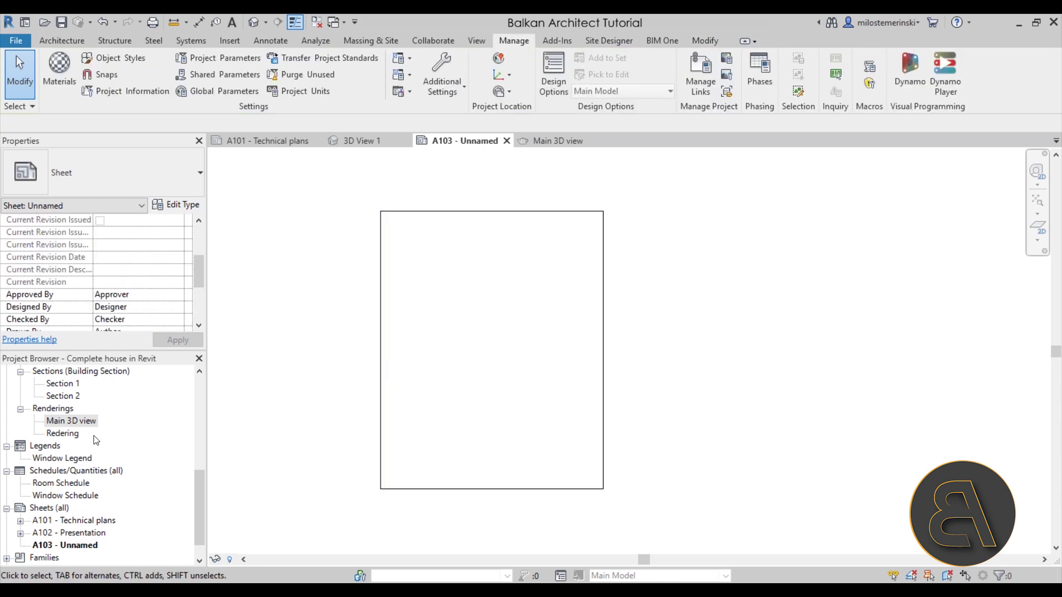
pyautogui.moveTo(71, 421); pyautogui.dragTo(486, 372)
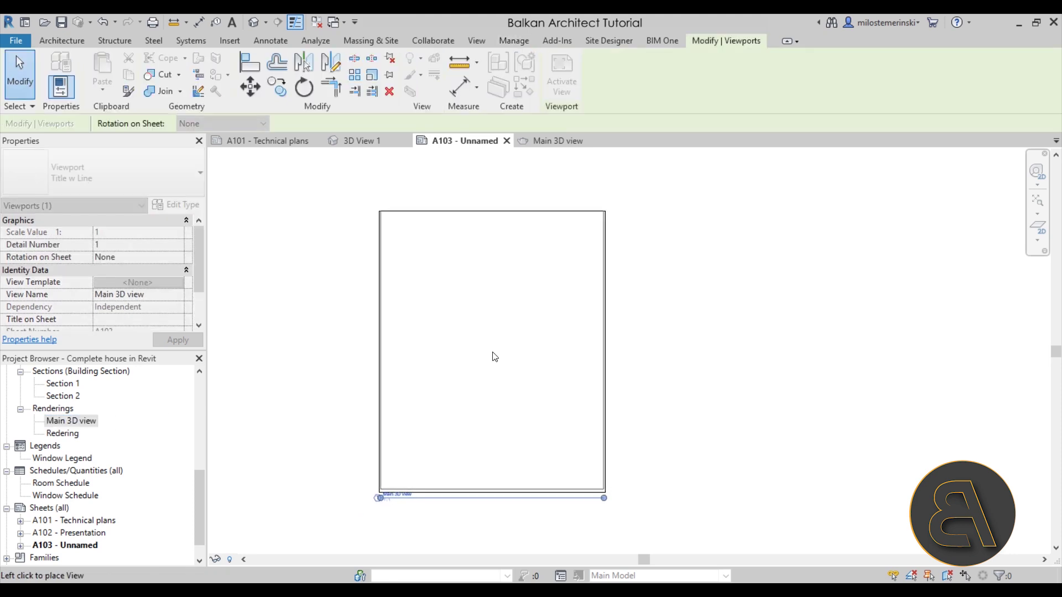
# Place the Main 3D view viewport on A103 with the No Title viewport type.
pyautogui.click(495, 357)
pyautogui.click(647, 452)
pyautogui.click(472, 499)
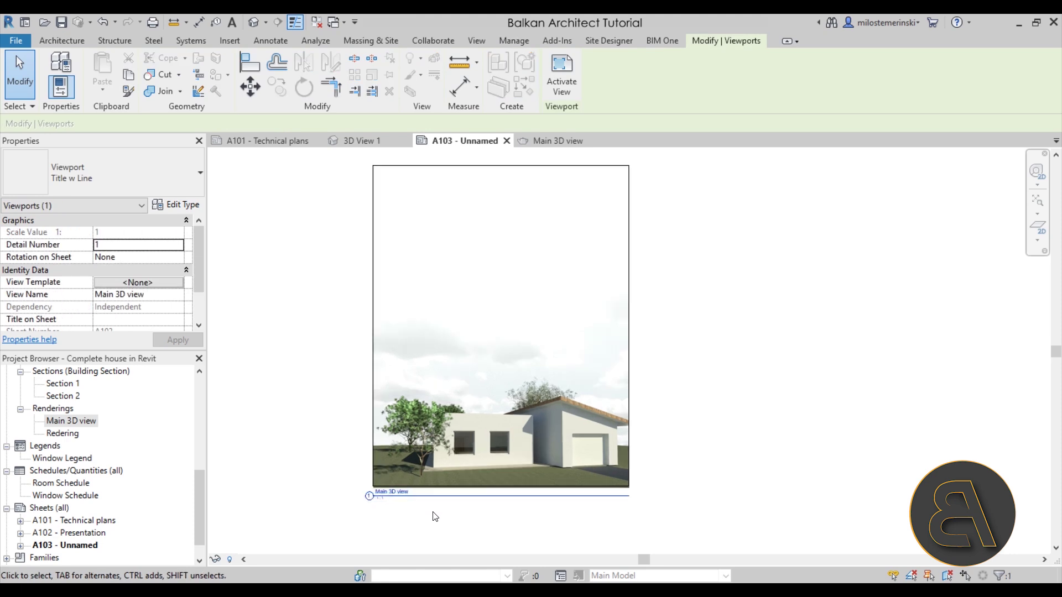
pyautogui.scroll(1, 435, 515)
pyautogui.click(134, 192)
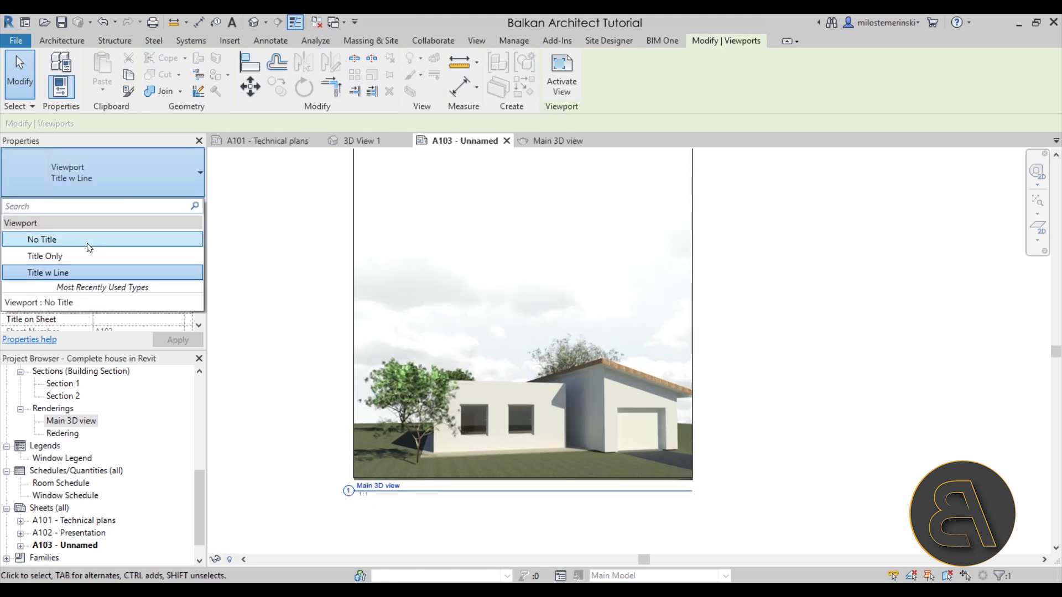
pyautogui.click(87, 239)
pyautogui.press('Escape')
# Reposition the rendering viewport to fill the title block border.
pyautogui.scroll(4, 491, 412)
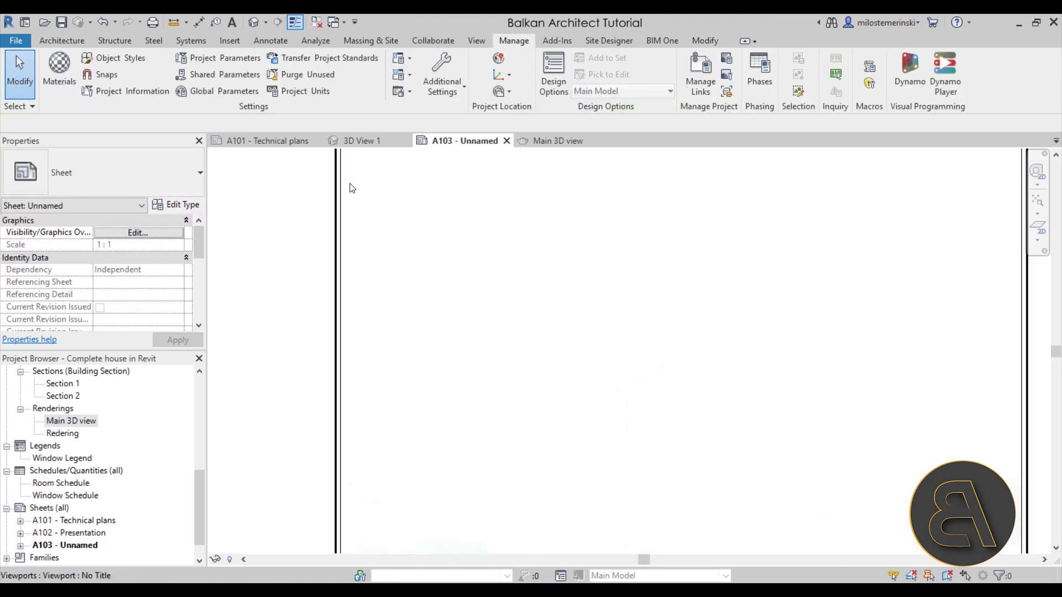
pyautogui.moveTo(397, 438)
pyautogui.mouseDown()
pyautogui.moveTo(419, 437)
pyautogui.moveTo(404, 440)
pyautogui.mouseUp()
pyautogui.scroll(-8, 368, 277)
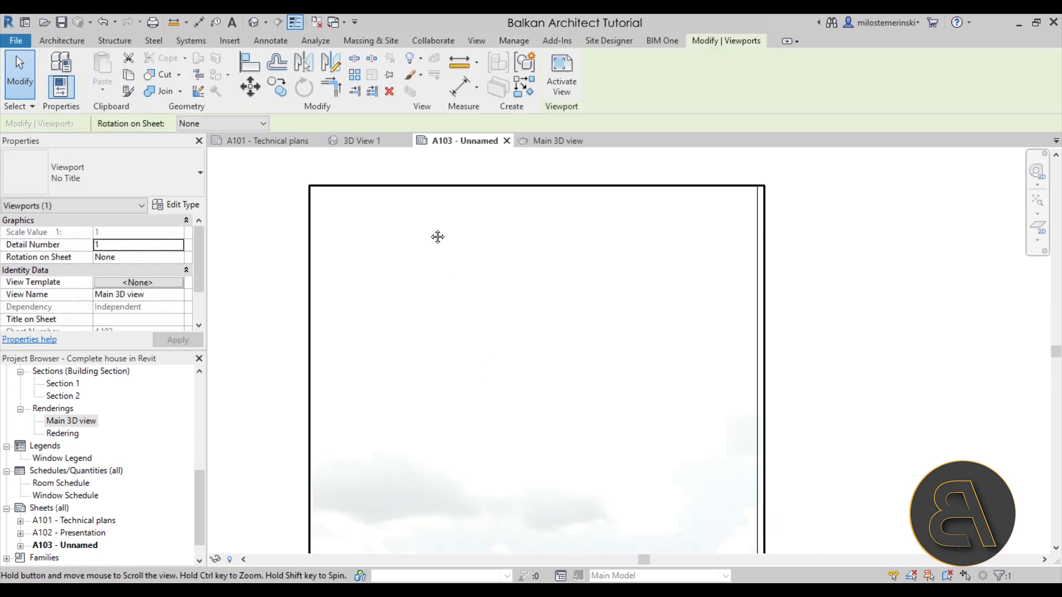
pyautogui.scroll(5, 644, 488)
pyautogui.click(635, 522)
pyautogui.click(612, 483)
pyautogui.scroll(-3, 611, 484)
pyautogui.moveTo(575, 426); pyautogui.dragTo(584, 429)
pyautogui.scroll(-3, 584, 430)
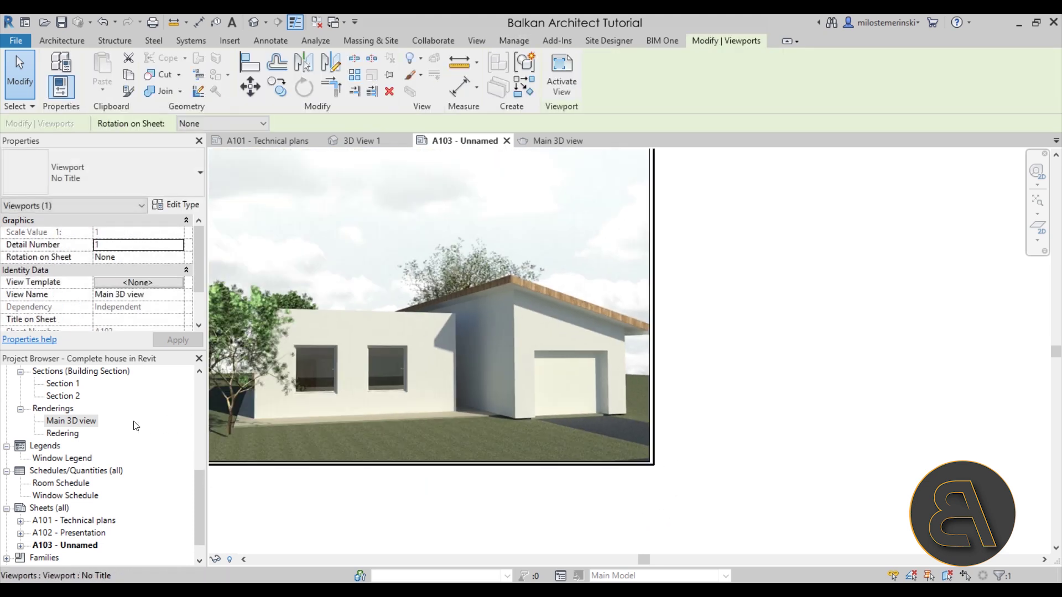
pyautogui.moveTo(498, 443); pyautogui.dragTo(520, 446, button='middle')
pyautogui.scroll(3, 110, 442)
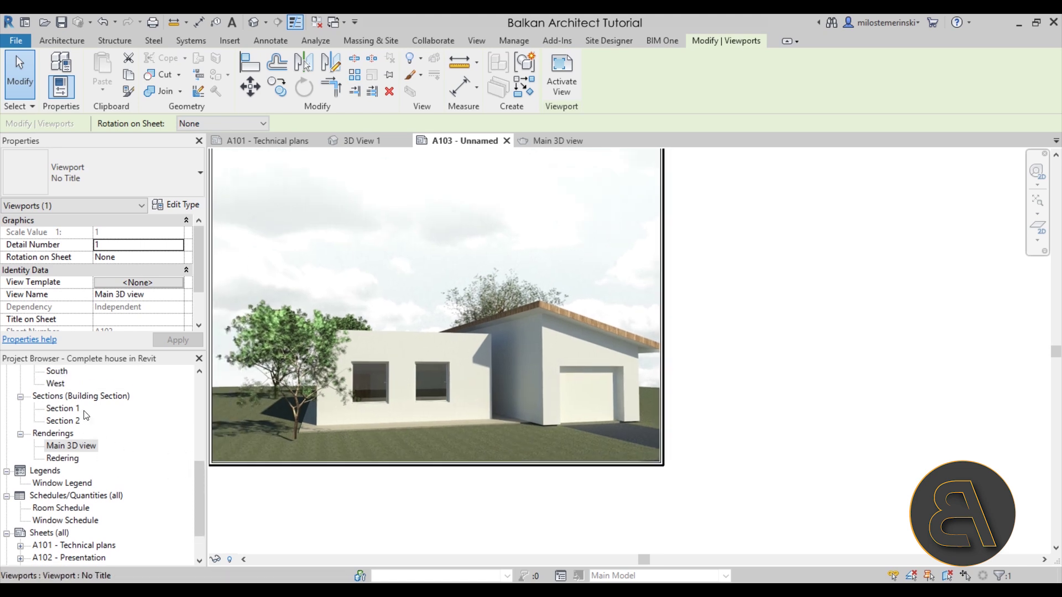
# Shift the rendering image in Main 3D view and check its fit on A103.
pyautogui.doubleClick(79, 484)
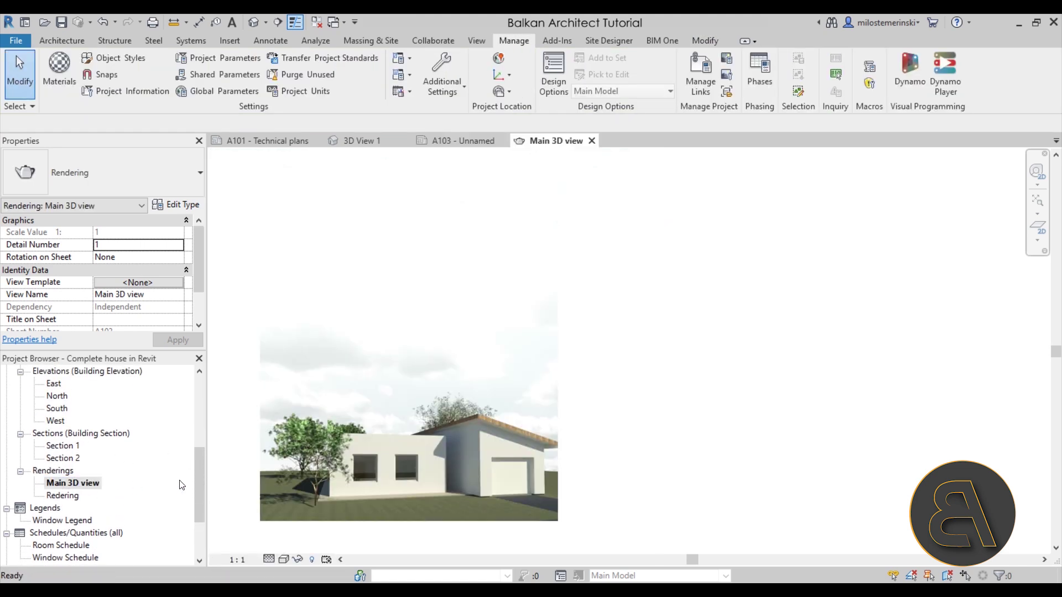
pyautogui.moveTo(471, 372); pyautogui.dragTo(553, 387)
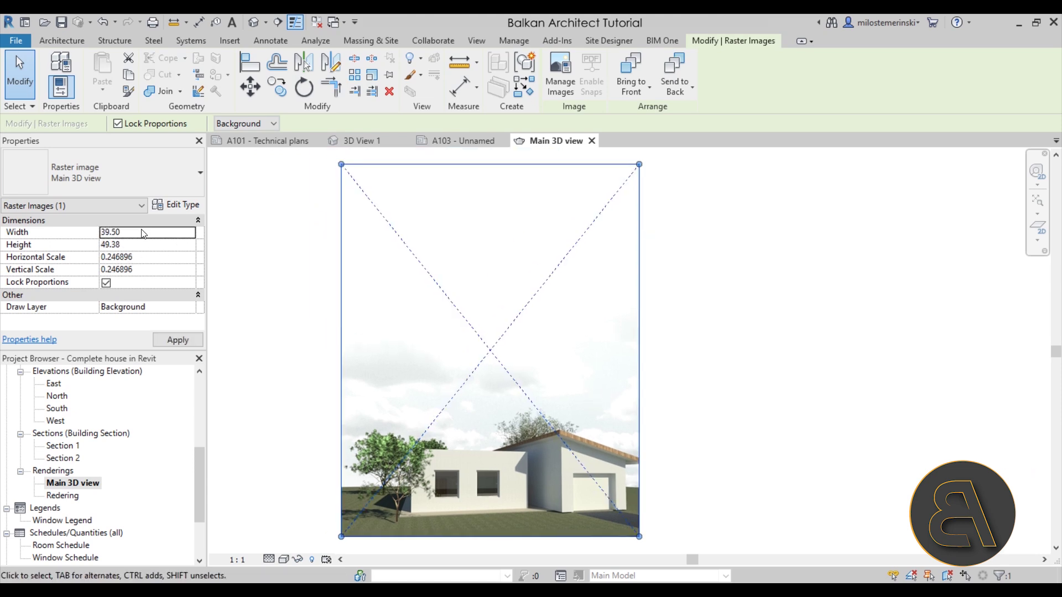
pyautogui.click(659, 358)
pyautogui.click(485, 142)
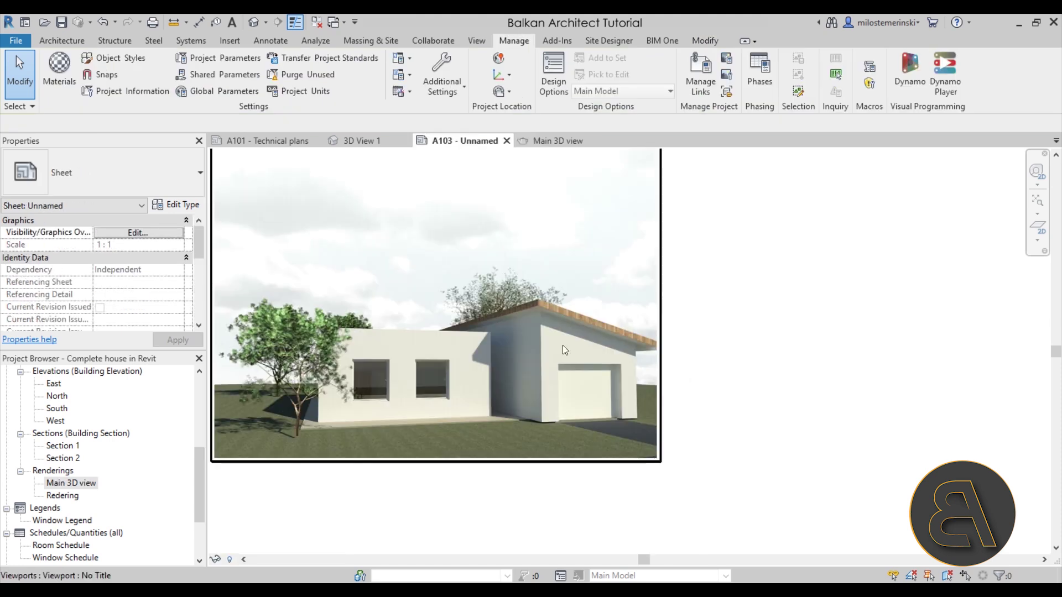
pyautogui.scroll(5, 579, 447)
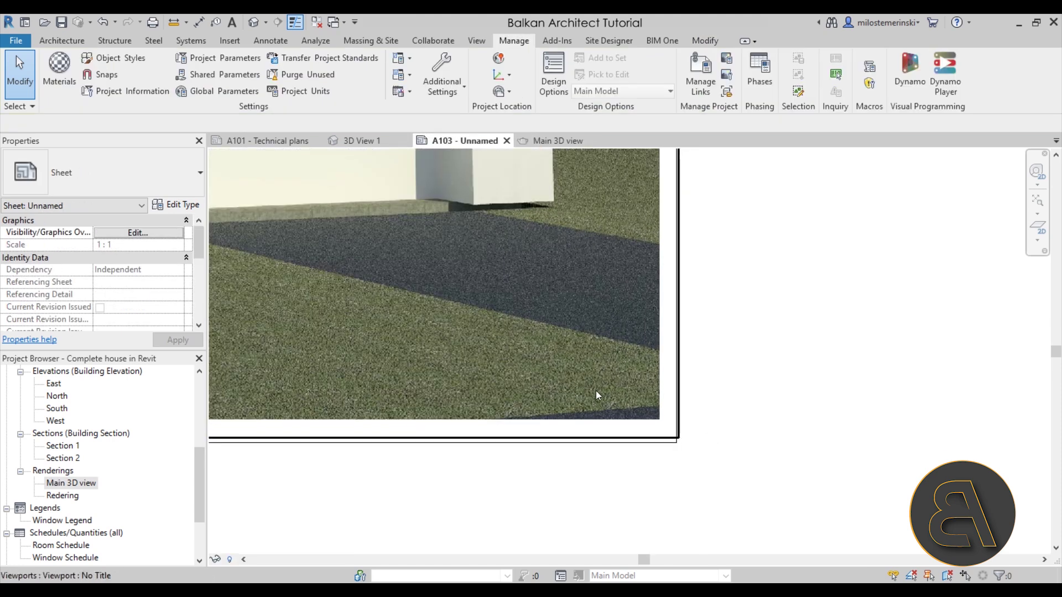
pyautogui.click(612, 414)
pyautogui.moveTo(613, 413); pyautogui.dragTo(631, 436, button='middle')
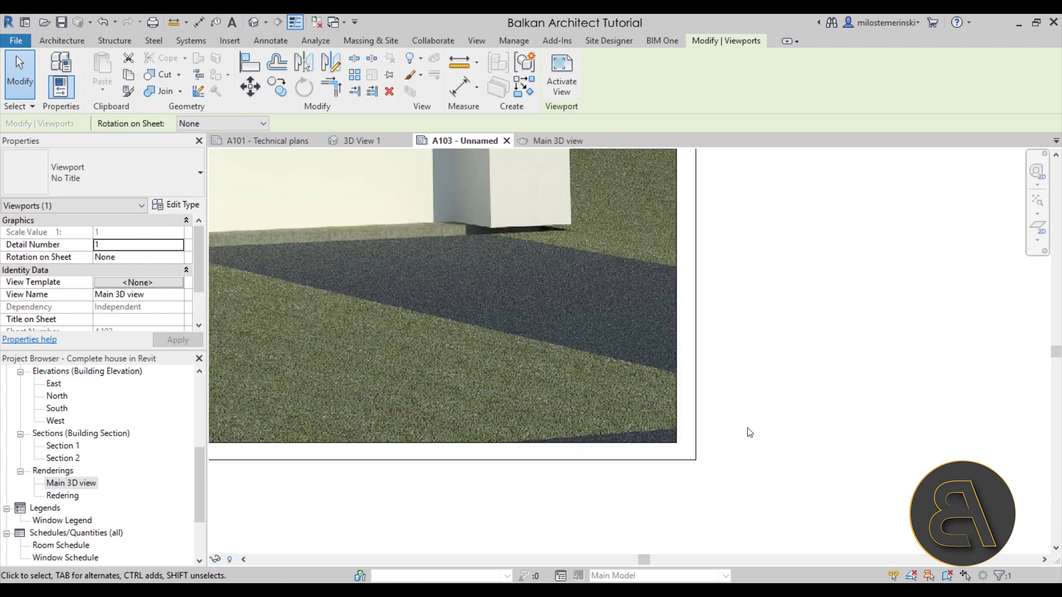
pyautogui.click(749, 432)
pyautogui.scroll(-5, 509, 267)
pyautogui.scroll(8, 533, 283)
pyautogui.scroll(-1, 547, 407)
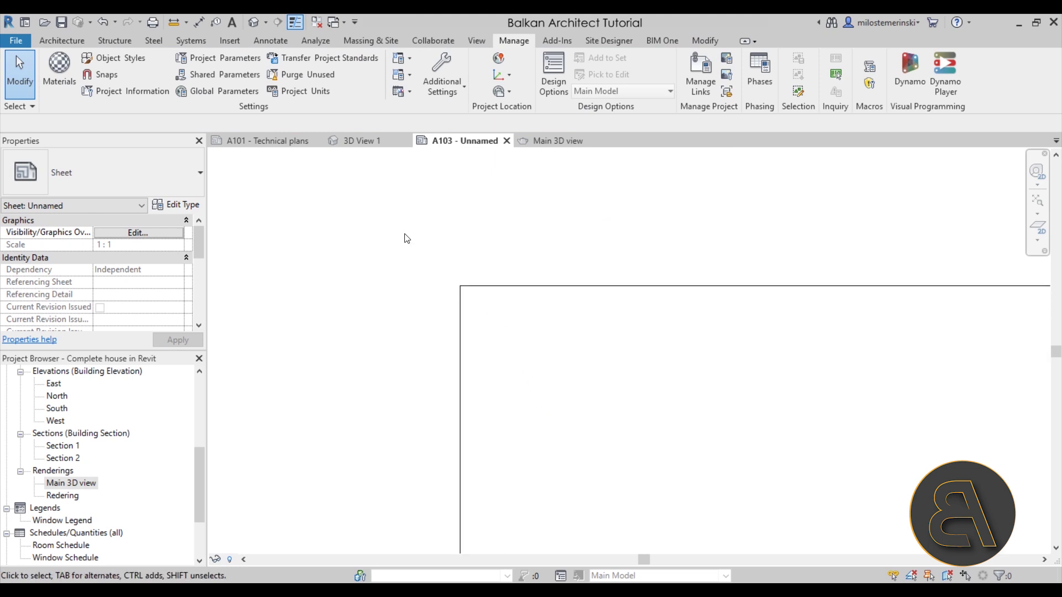
pyautogui.scroll(-3, 452, 207)
pyautogui.scroll(6, 384, 429)
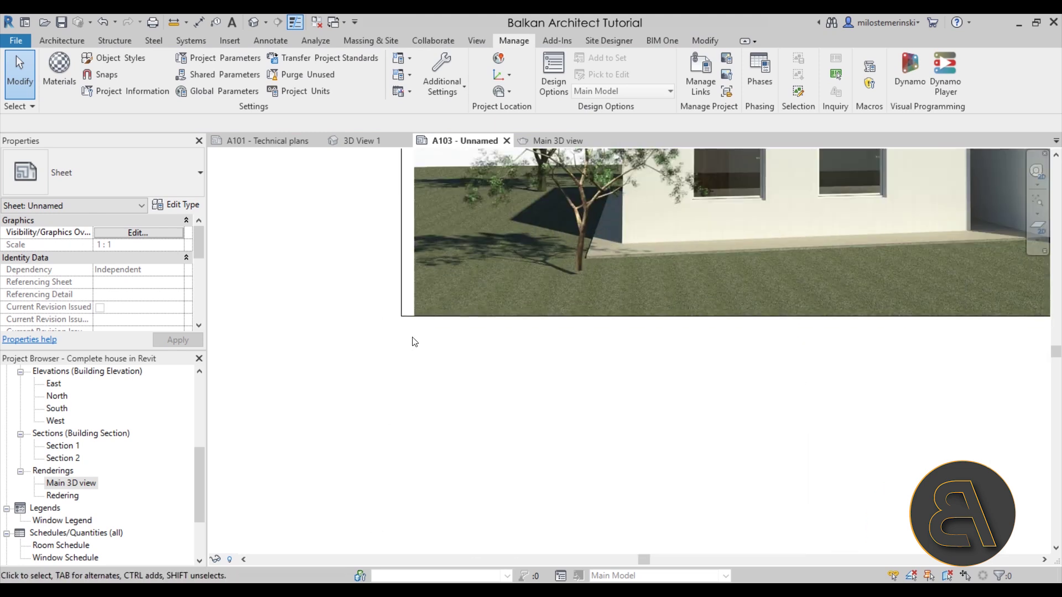
pyautogui.click(409, 320)
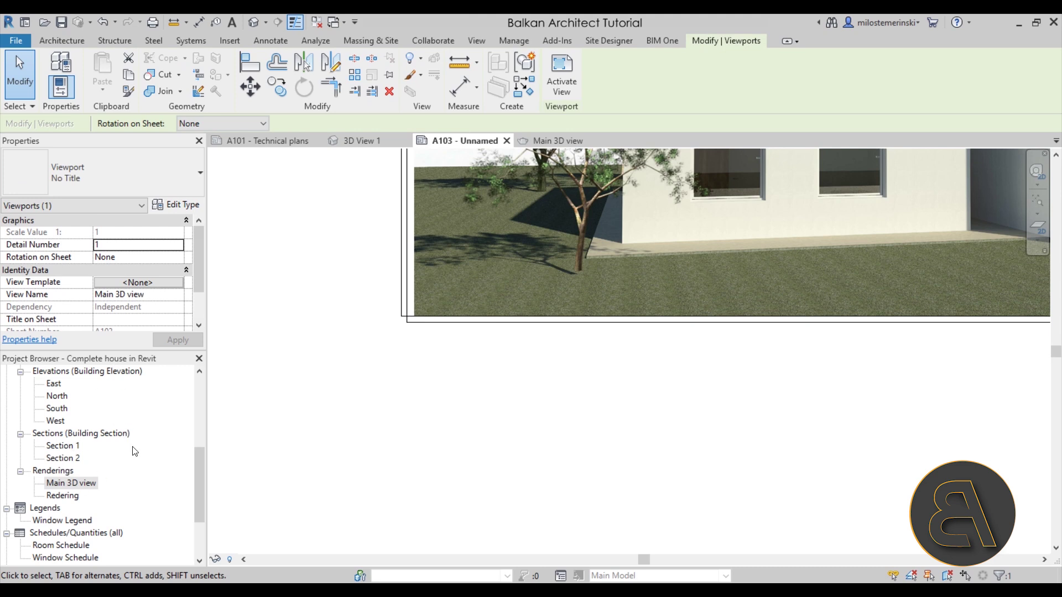
# Set the rendered house image width to 40.00 in Main 3D view.
pyautogui.click(550, 142)
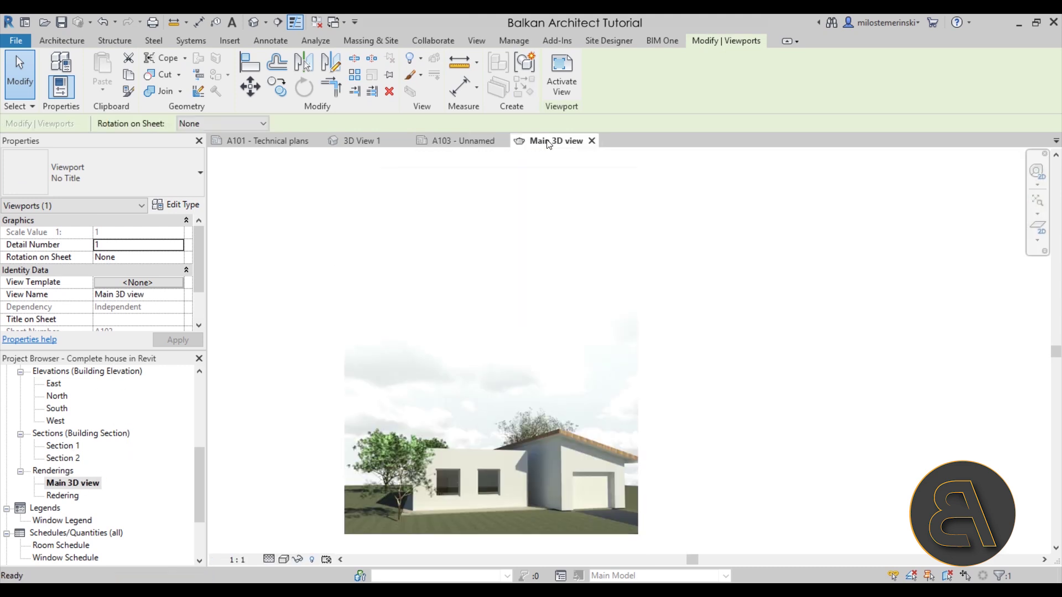
pyautogui.click(413, 387)
pyautogui.click(134, 232)
pyautogui.write('40')
pyautogui.press('Return')
# Open A103's Presentation panel title block family for editing.
pyautogui.click(462, 140)
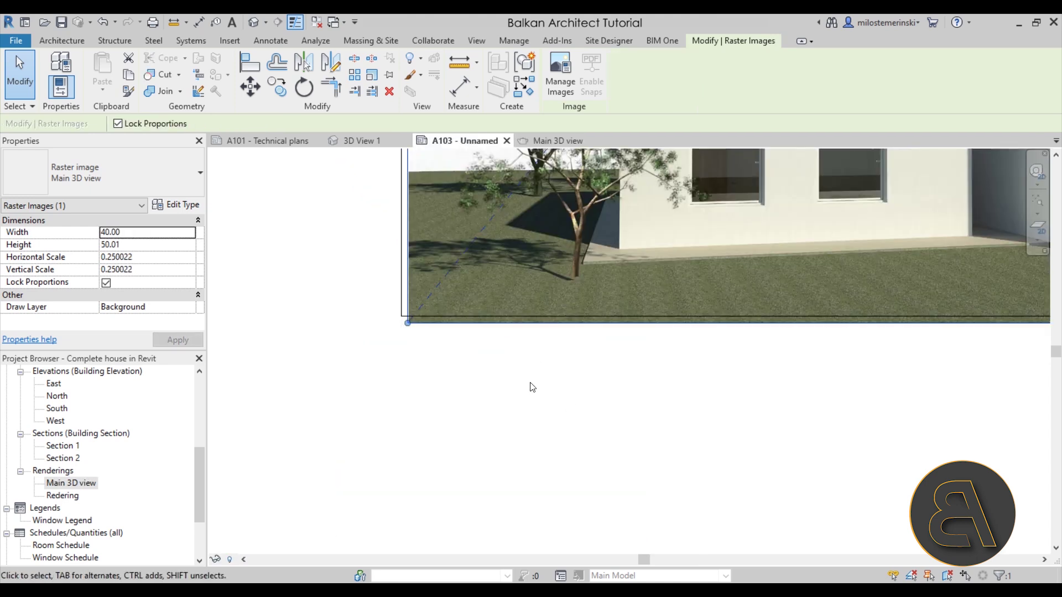
pyautogui.scroll(2, 520, 354)
pyautogui.doubleClick(465, 335)
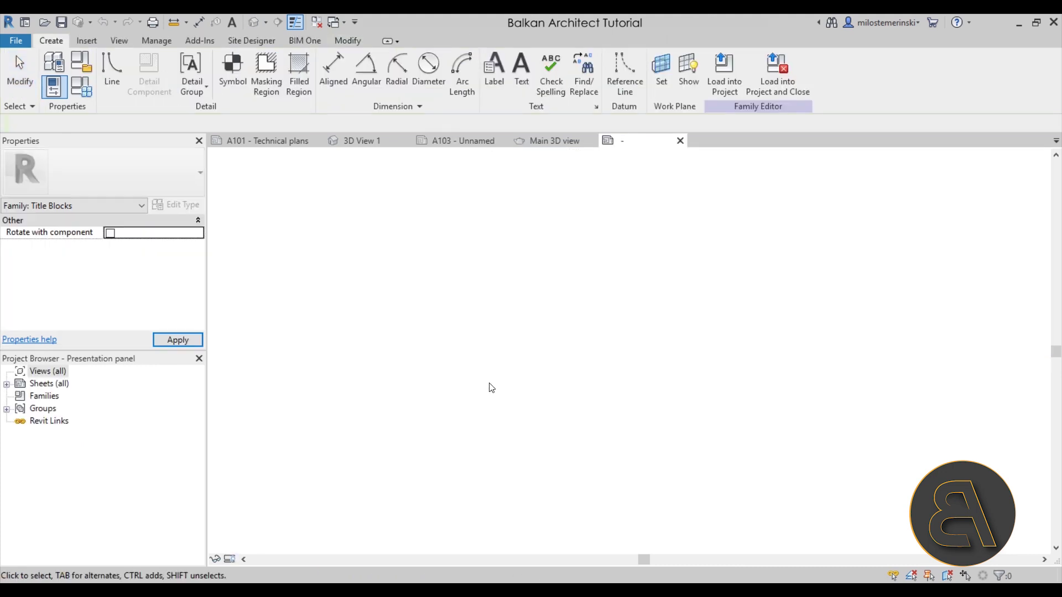
# Close the Presentation panel family without saving and inspect the render viewport on A103.
pyautogui.click(680, 140)
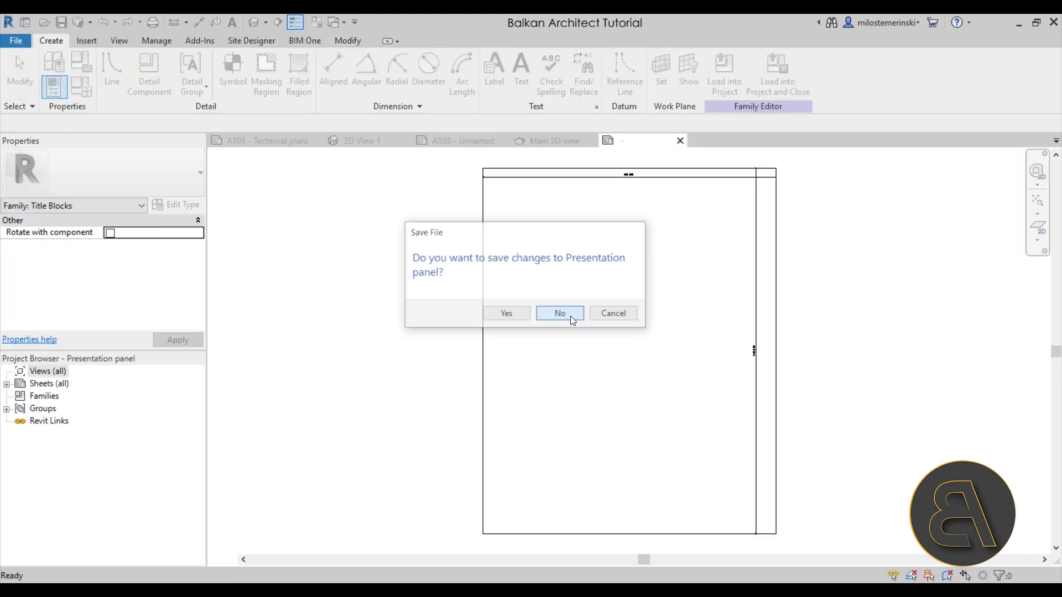
pyautogui.click(570, 316)
pyautogui.click(466, 302)
pyautogui.moveTo(466, 302); pyautogui.dragTo(434, 278, button='middle')
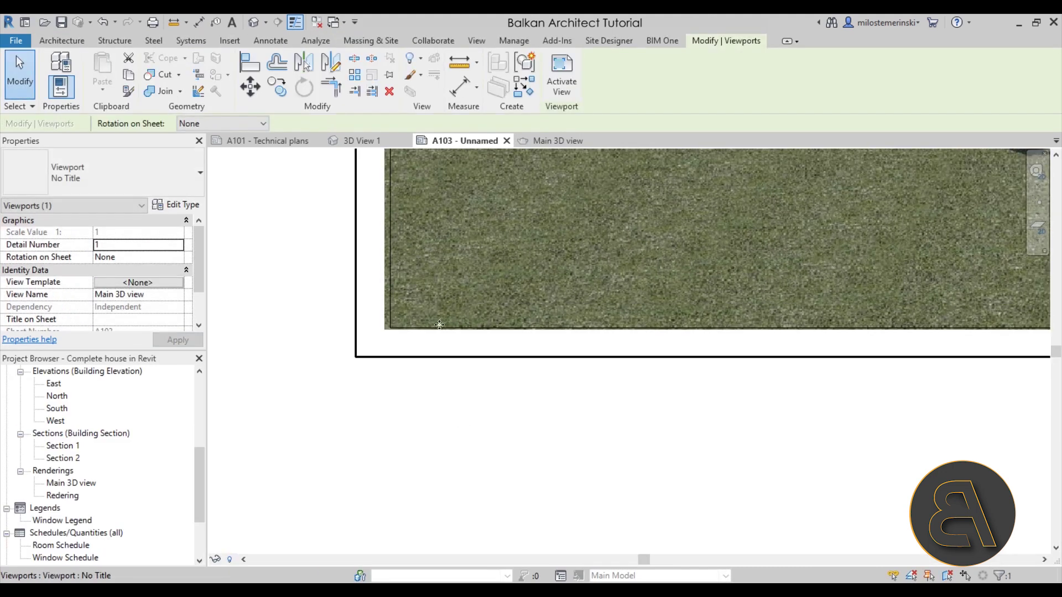
pyautogui.scroll(-1, 434, 362)
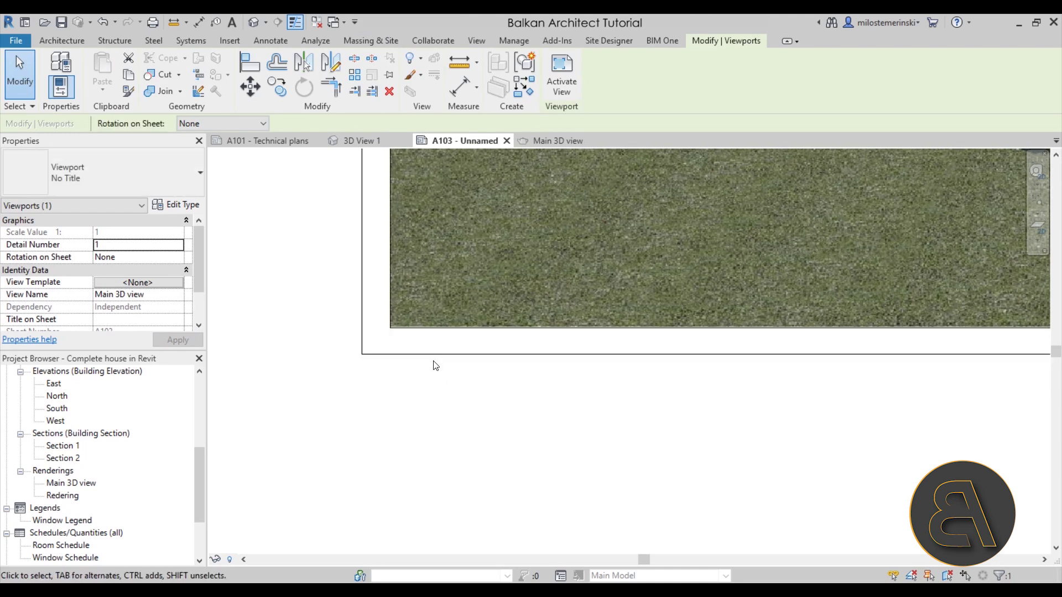
pyautogui.click(432, 391)
pyautogui.scroll(-3, 415, 379)
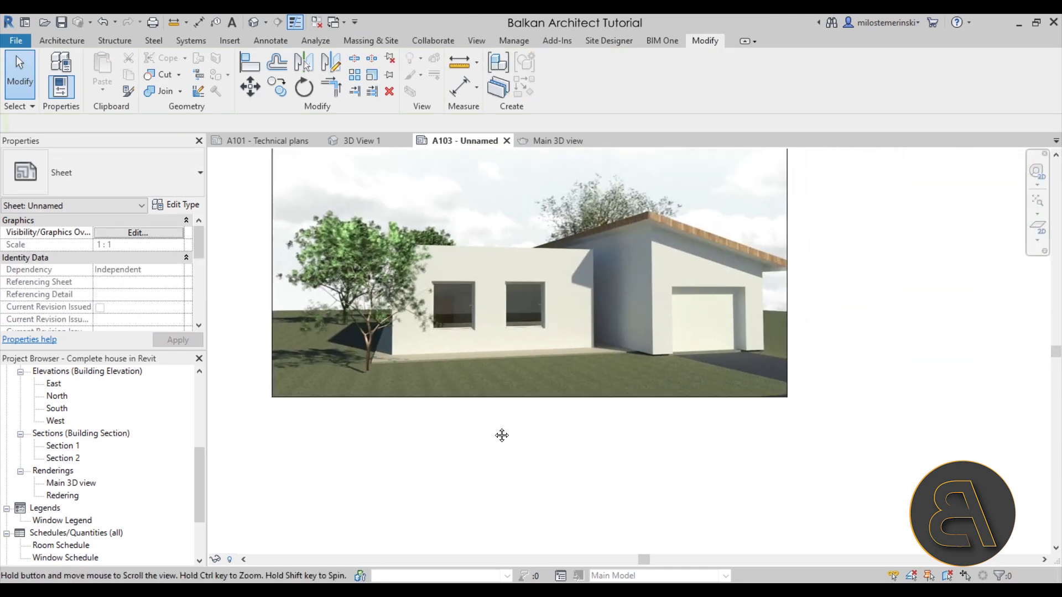
pyautogui.scroll(6, 783, 416)
pyautogui.scroll(-5, 783, 416)
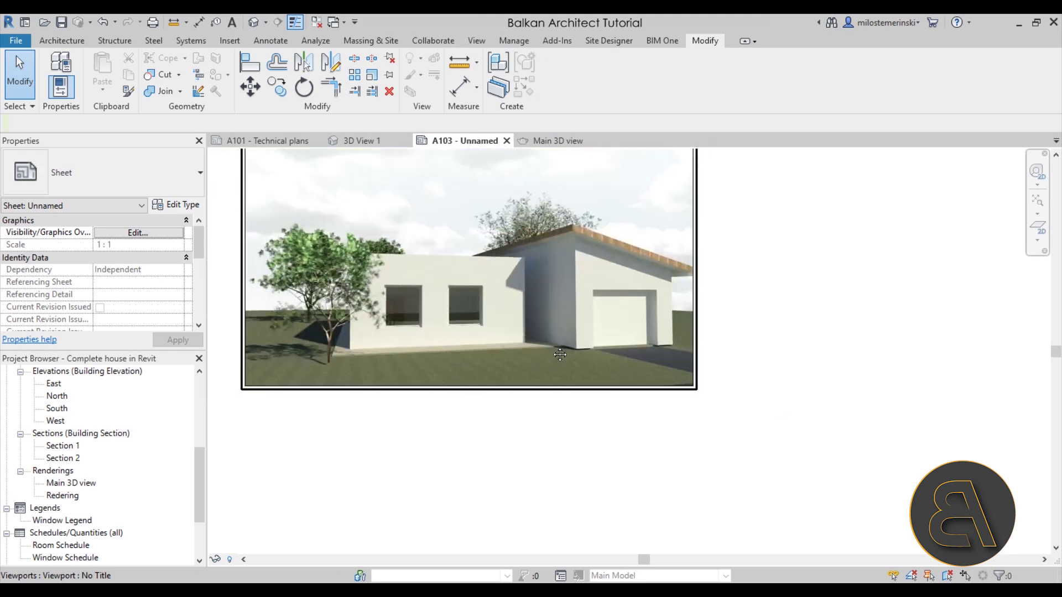
pyautogui.scroll(-1, 545, 389)
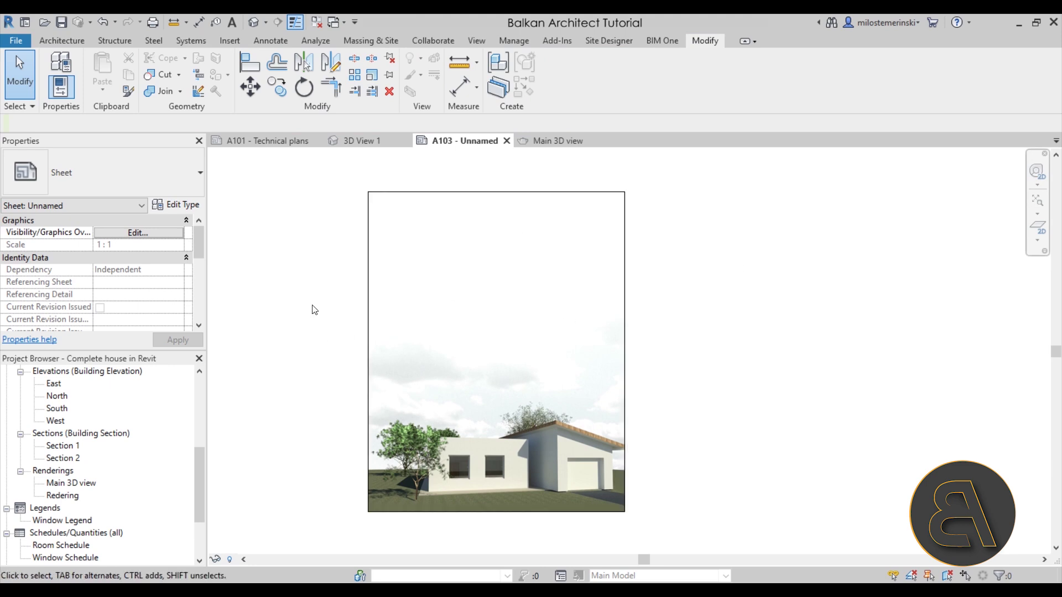
pyautogui.scroll(3, 166, 448)
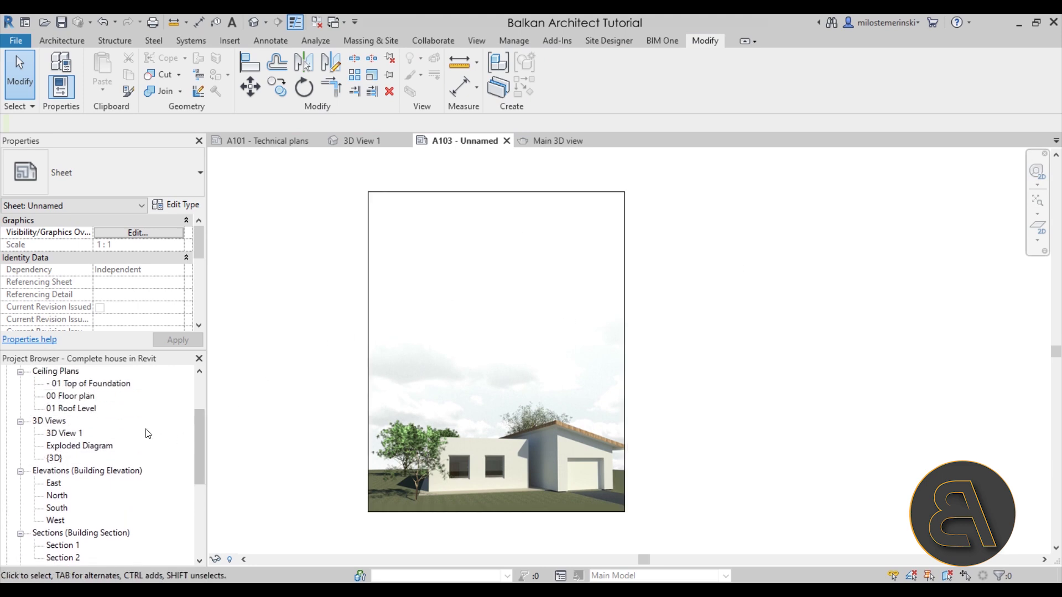
# Try dragging Exploded Diagram onto A103, dismiss the already-placed warning, then open A101.
pyautogui.click(80, 447)
pyautogui.moveTo(518, 327); pyautogui.dragTo(568, 319)
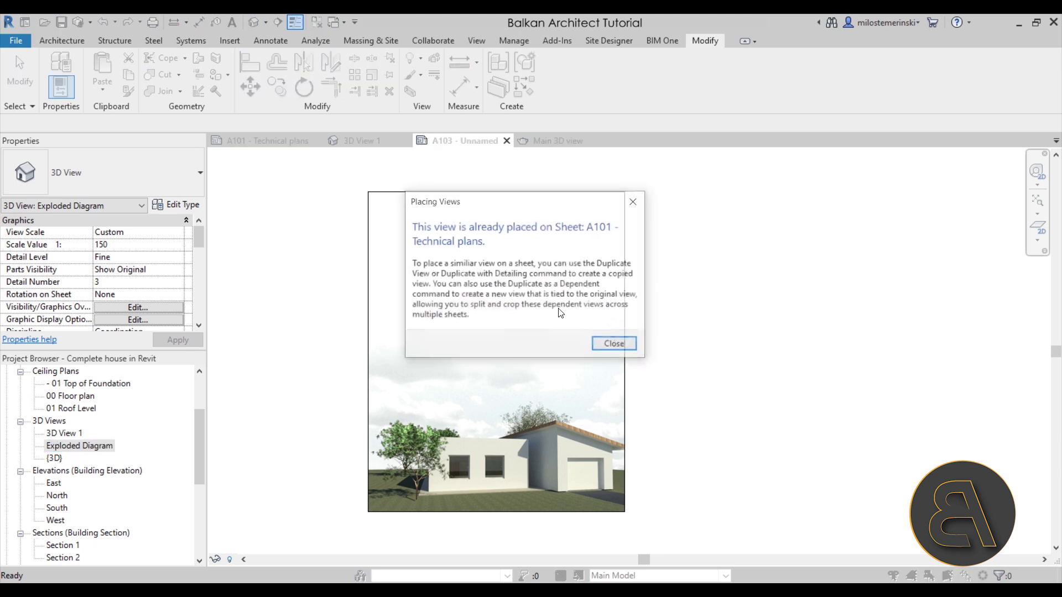
pyautogui.click(614, 345)
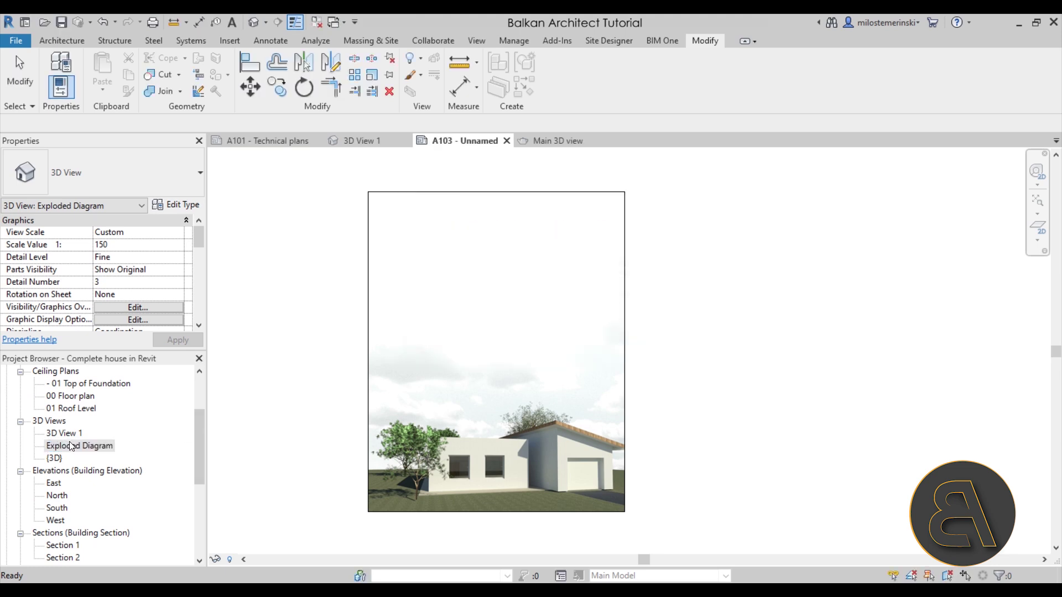
pyautogui.scroll(-4, 70, 446)
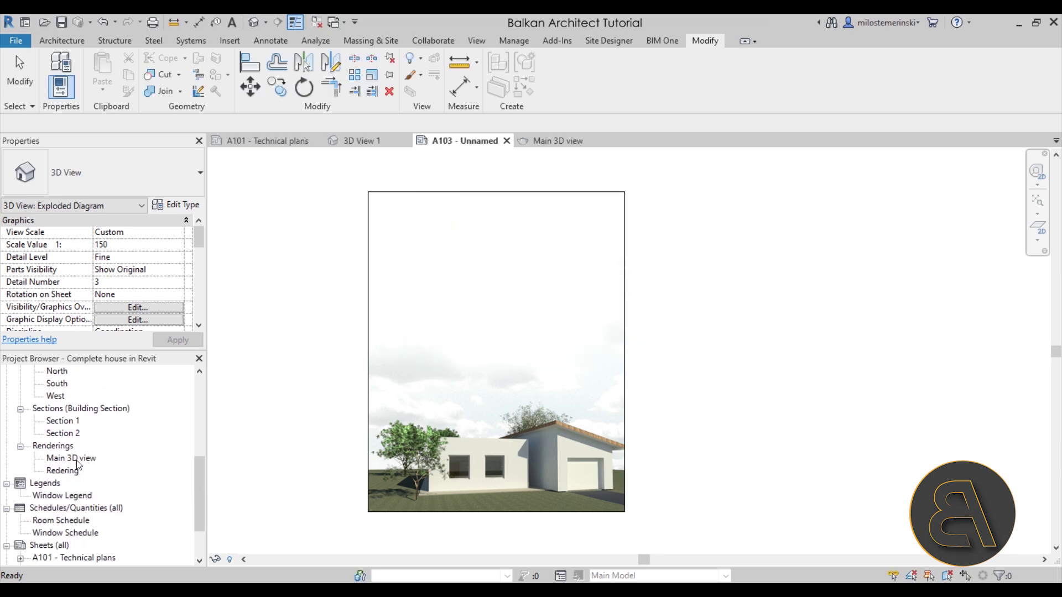
pyautogui.scroll(2, 111, 458)
pyautogui.scroll(-2, 108, 475)
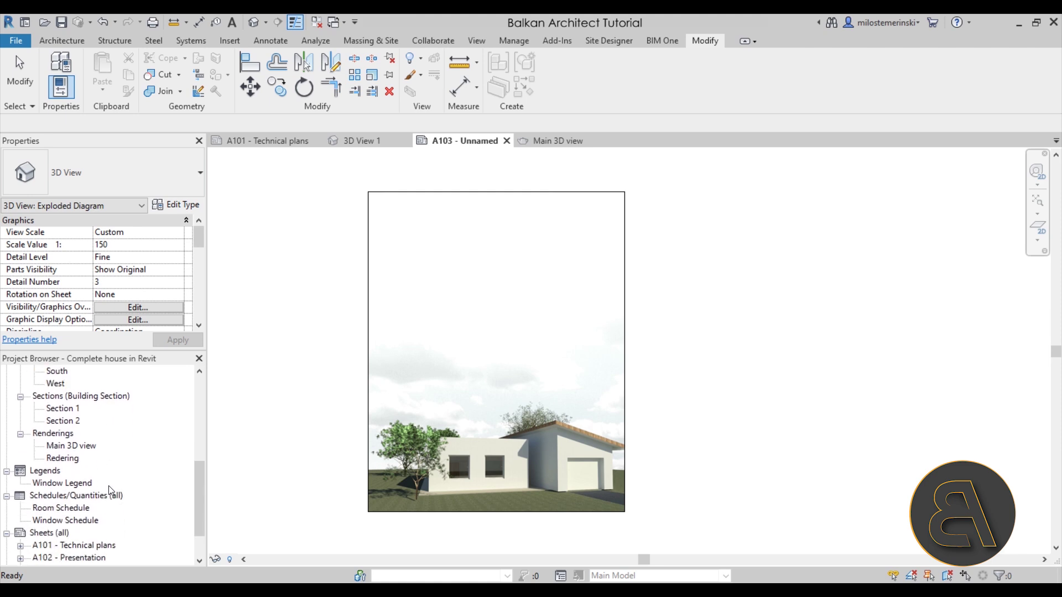
pyautogui.scroll(-2, 100, 495)
pyautogui.doubleClick(86, 510)
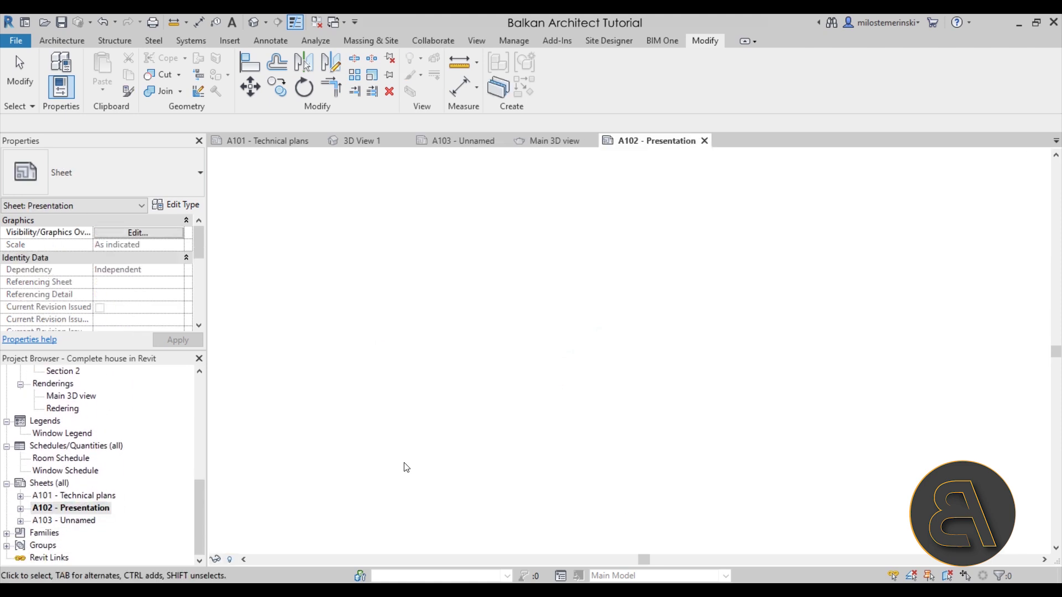
pyautogui.doubleClick(89, 495)
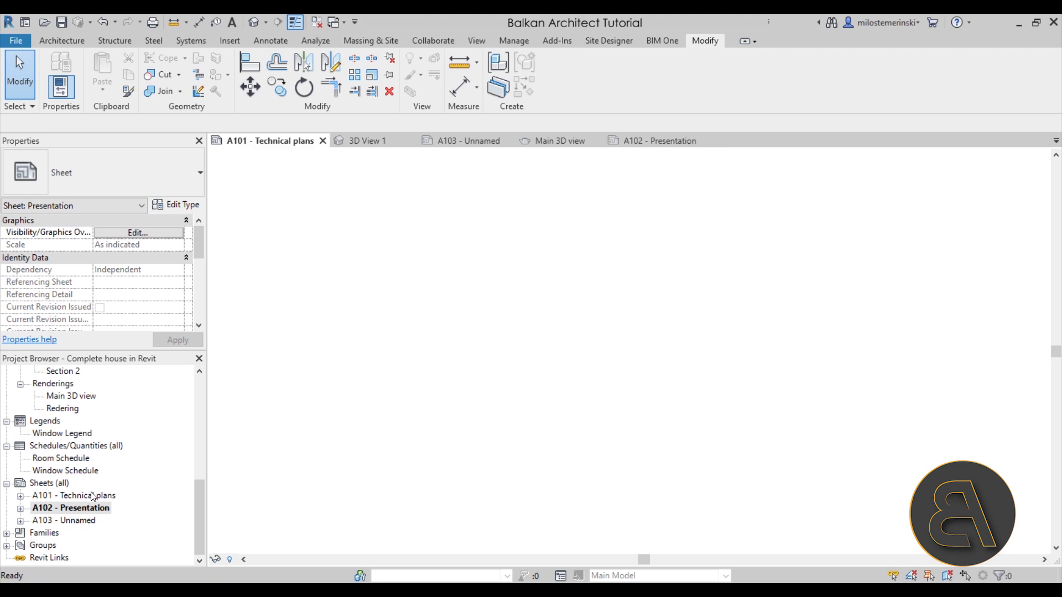
# Delete the exploded diagram, floor plan, section and window schedule from A101.
pyautogui.click(615, 424)
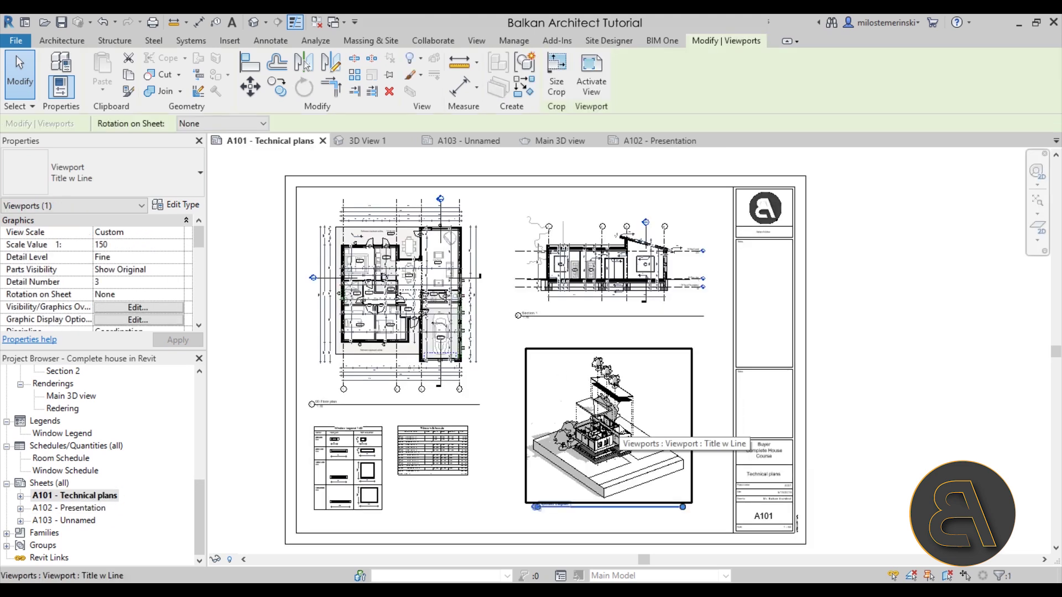
pyautogui.press('Delete')
pyautogui.click(420, 248)
pyautogui.keyDown('ctrl'); pyautogui.click(609, 266); pyautogui.keyUp('ctrl')
pyautogui.press('Delete')
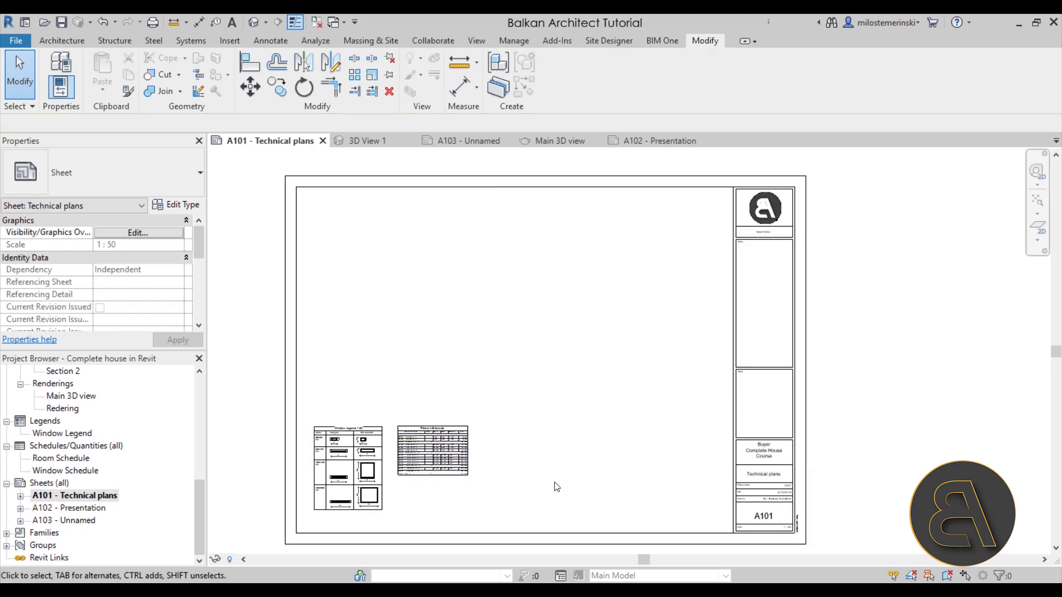
pyautogui.click(398, 467)
pyautogui.press('Delete')
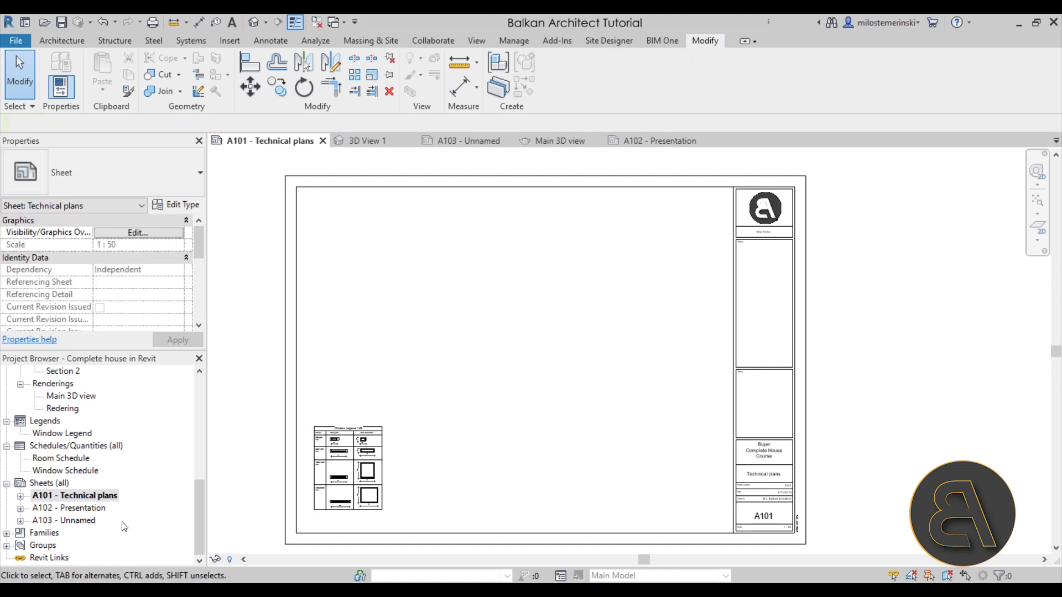
# Delete the site plan, room diagram and legend from A102.
pyautogui.doubleClick(81, 507)
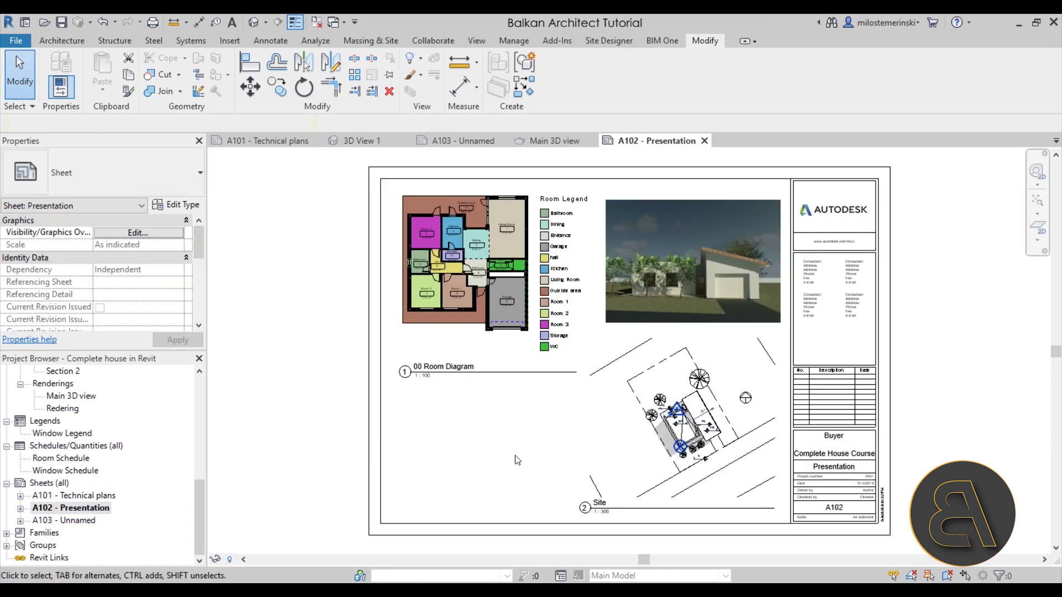
pyautogui.click(661, 428)
pyautogui.press('Delete')
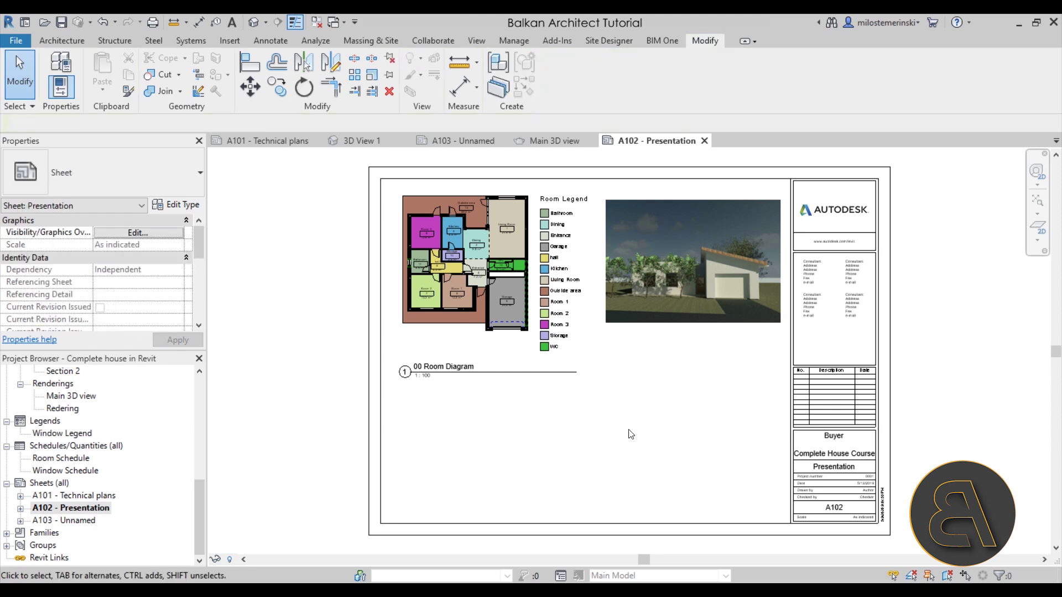
pyautogui.click(463, 312)
pyautogui.press('Delete')
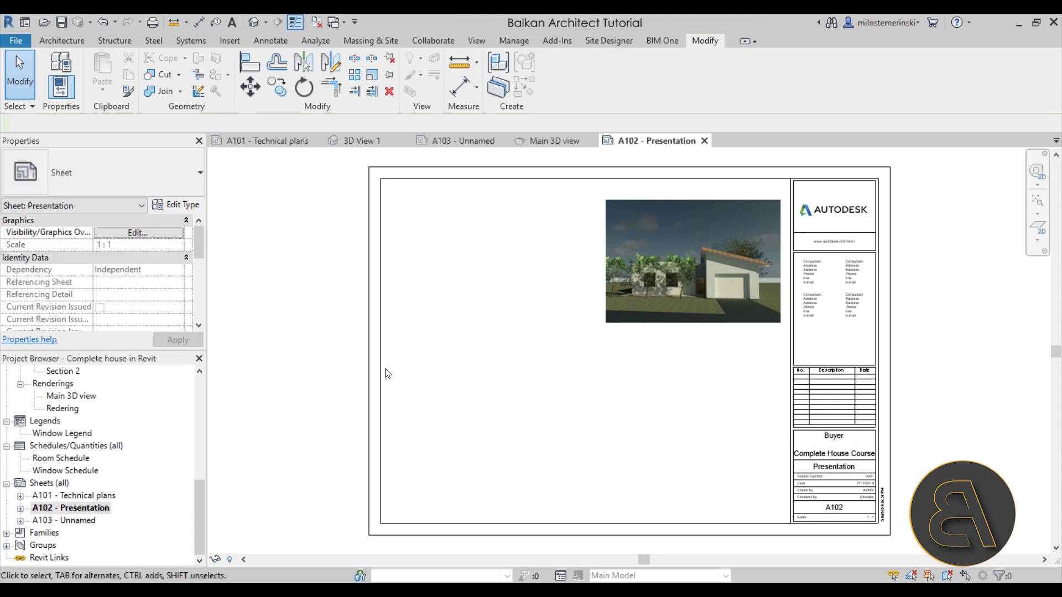
pyautogui.click(553, 140)
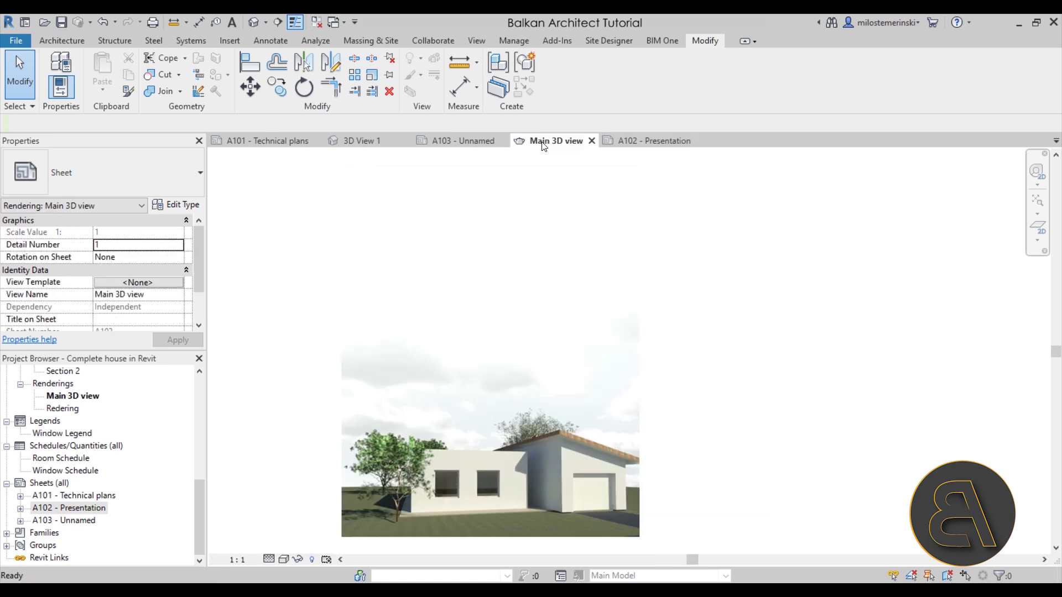
# Place the Exploded Diagram view on sheet A103 above the rendering.
pyautogui.click(447, 141)
pyautogui.scroll(5, 125, 446)
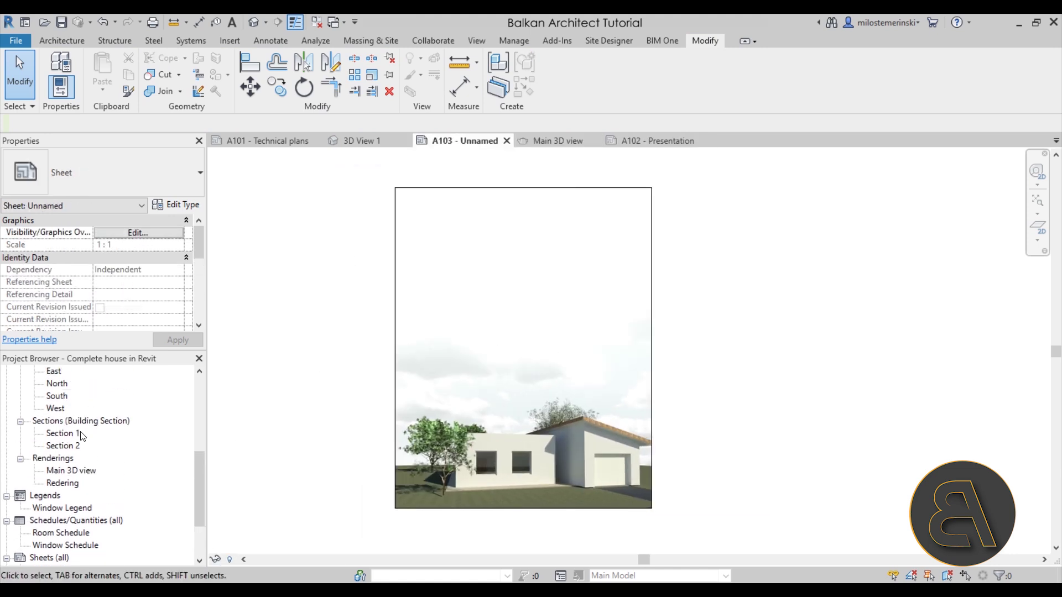
pyautogui.scroll(1, 75, 434)
pyautogui.click(62, 434)
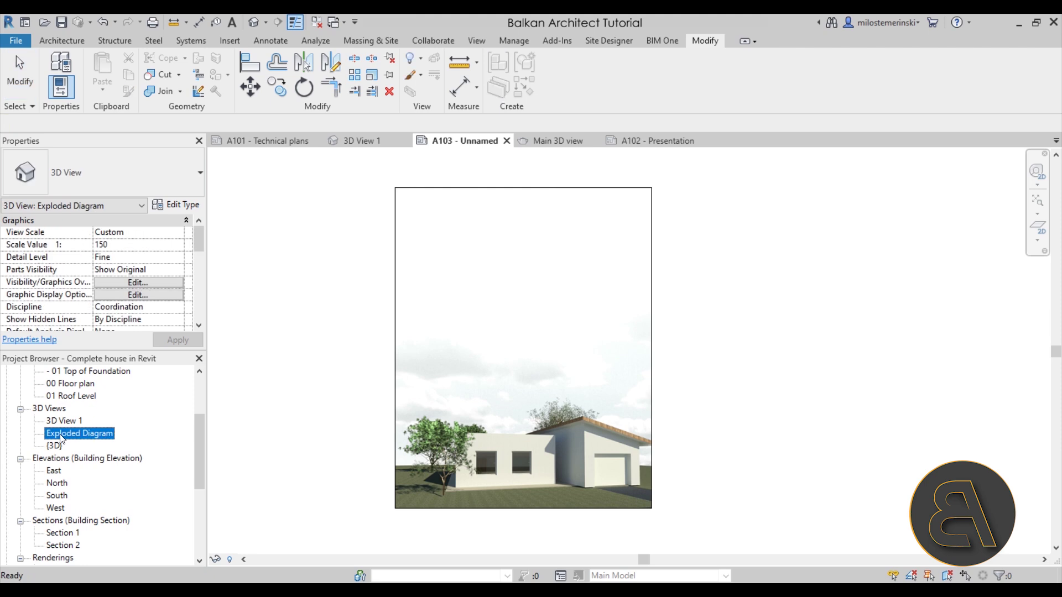
pyautogui.moveTo(557, 301); pyautogui.dragTo(599, 290)
pyautogui.click(573, 296)
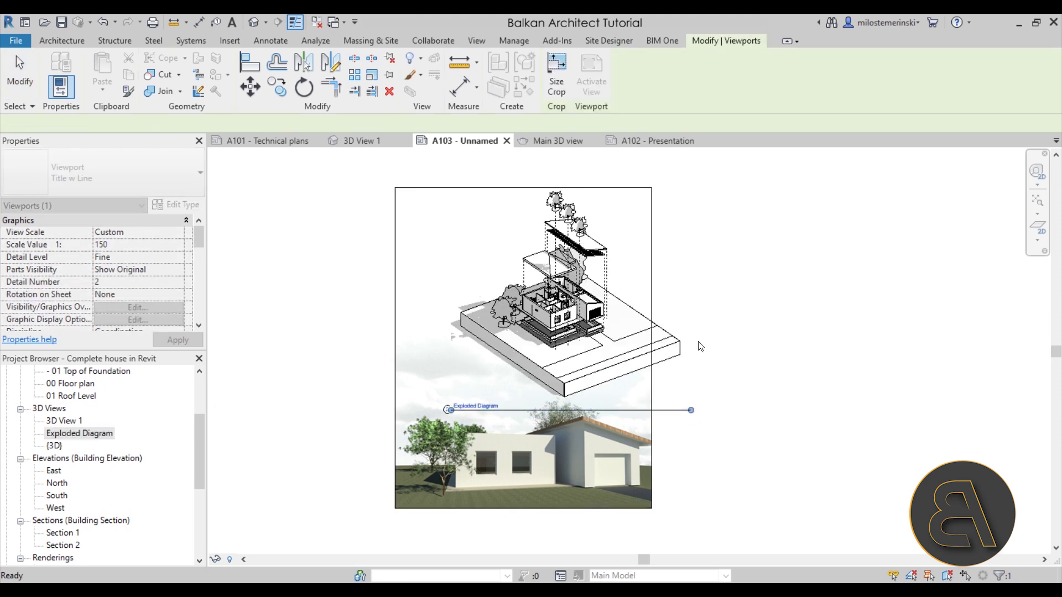
# Check the placed viewport, then open the Exploded Diagram 3D view itself.
pyautogui.click(601, 344)
pyautogui.scroll(2, 569, 282)
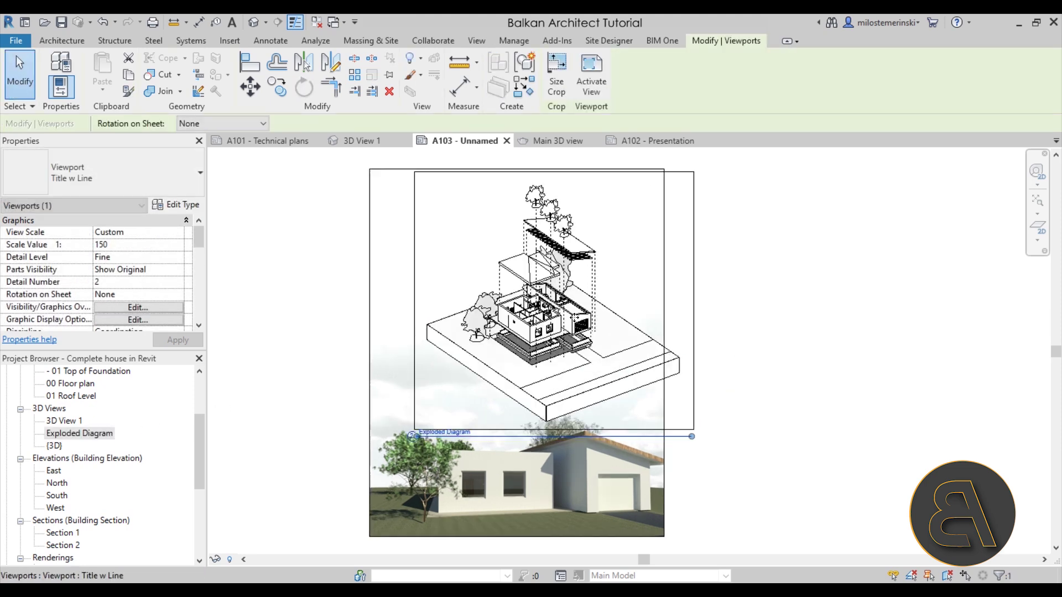
pyautogui.click(277, 383)
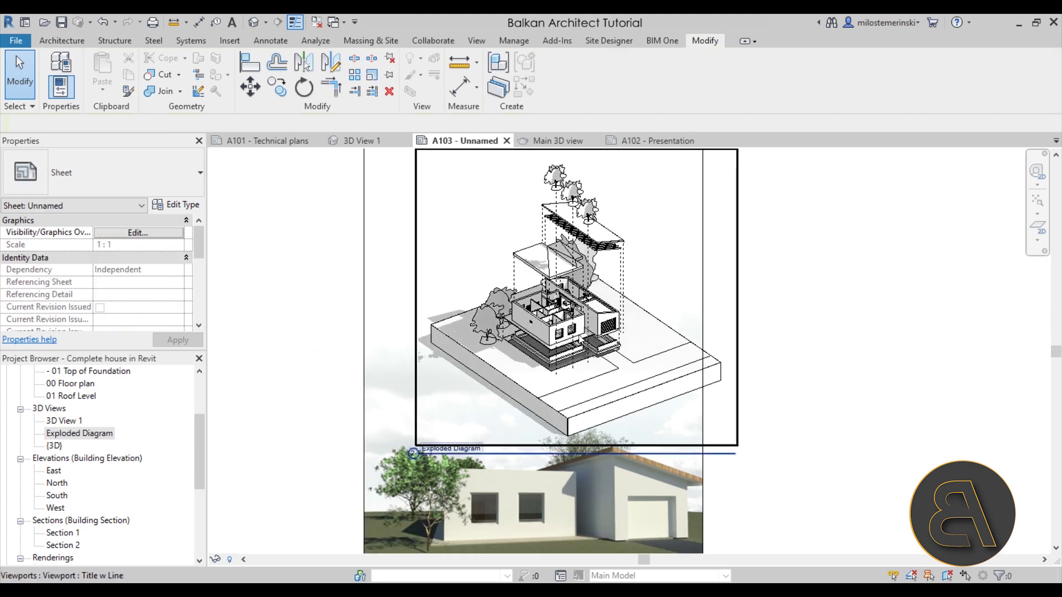
pyautogui.doubleClick(83, 434)
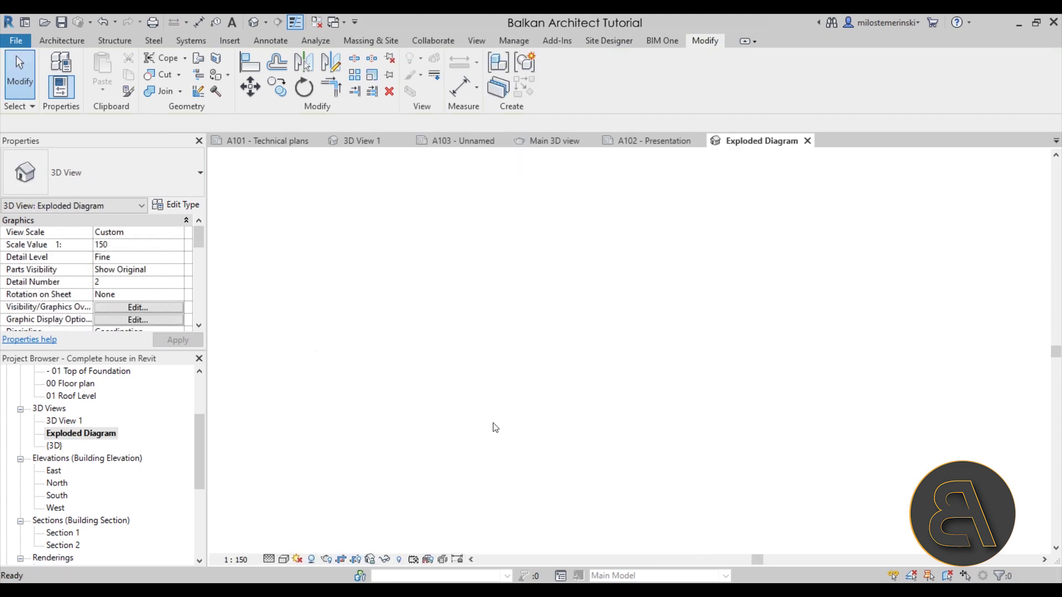
# Set the Exploded Diagram scale to 1:200 and check its size on sheet A103.
pyautogui.click(245, 560)
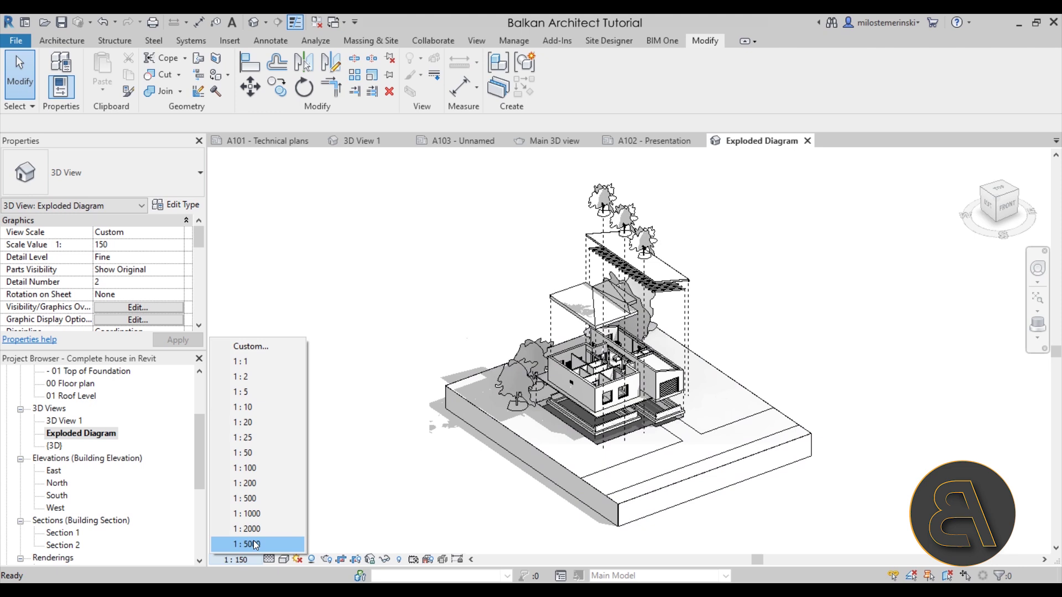
pyautogui.click(259, 484)
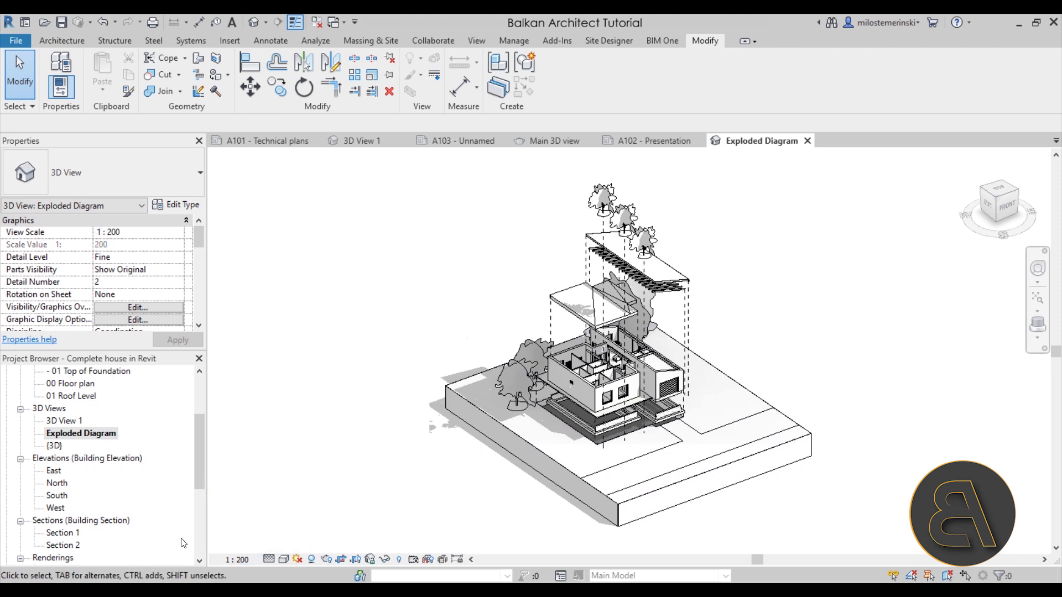
pyautogui.scroll(-5, 95, 527)
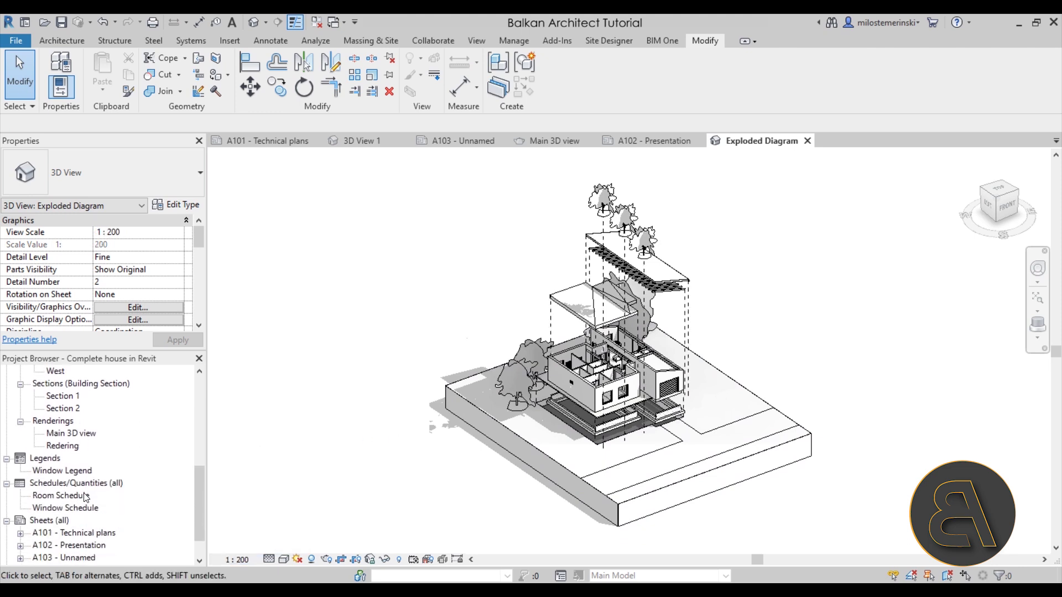
pyautogui.doubleClick(72, 558)
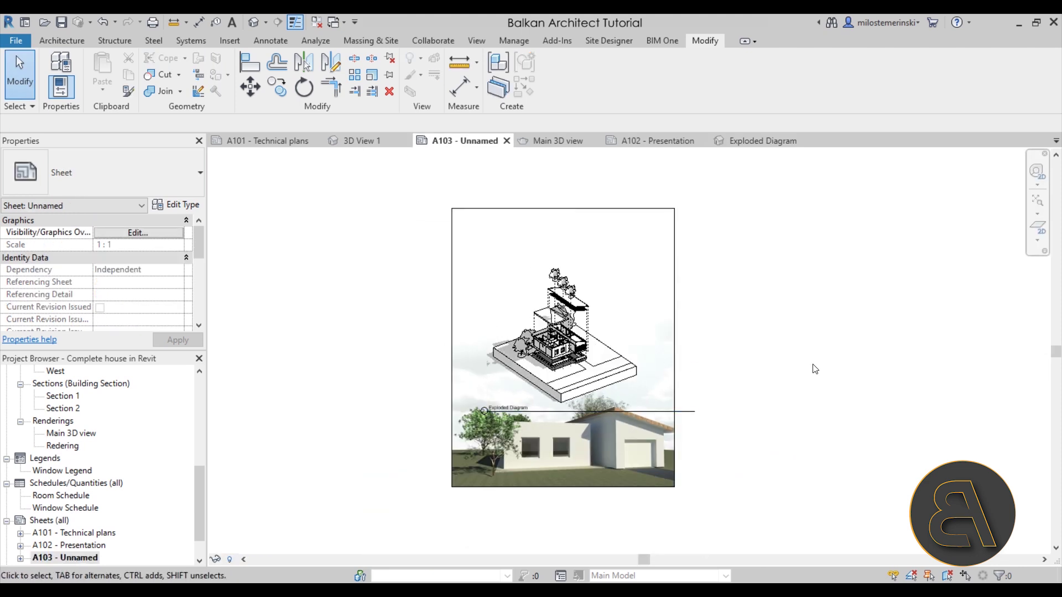
pyautogui.scroll(5, 95, 443)
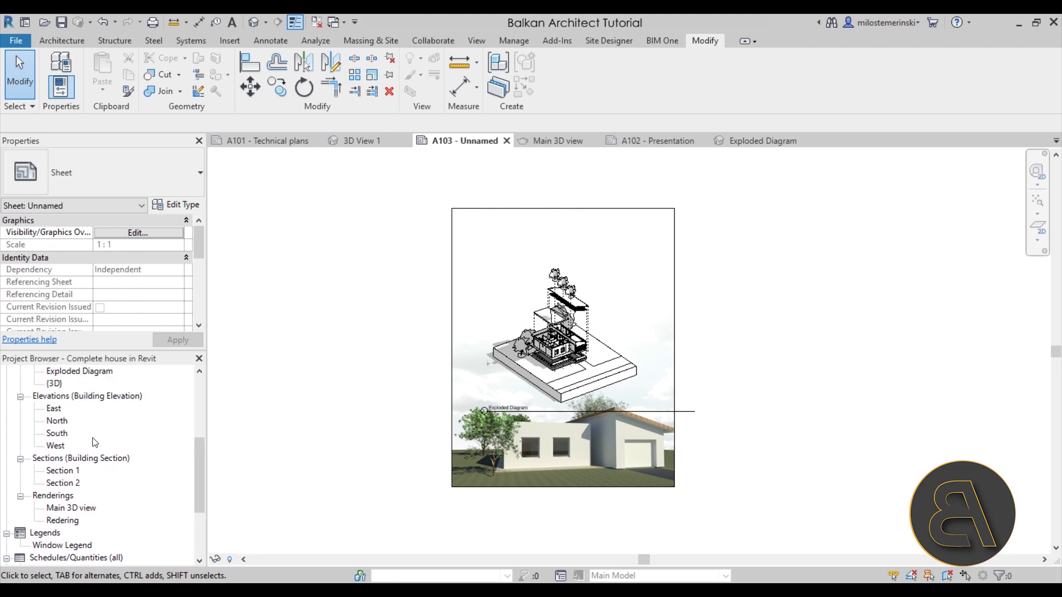
# Reopen the Exploded Diagram view and change its scale to 1:500.
pyautogui.doubleClick(110, 434)
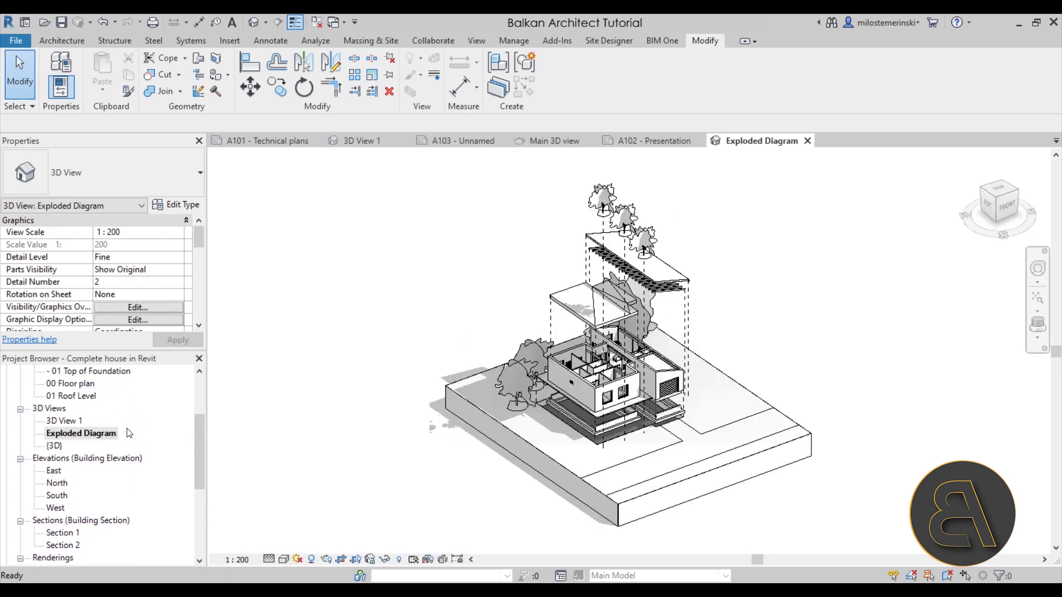
pyautogui.click(234, 559)
pyautogui.click(261, 494)
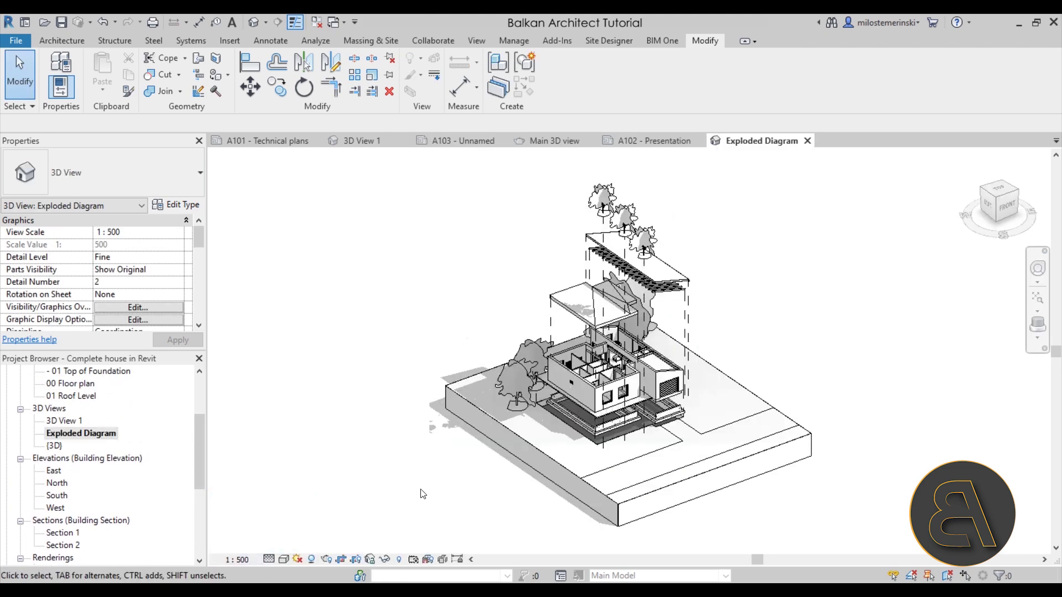
pyautogui.scroll(-5, 126, 504)
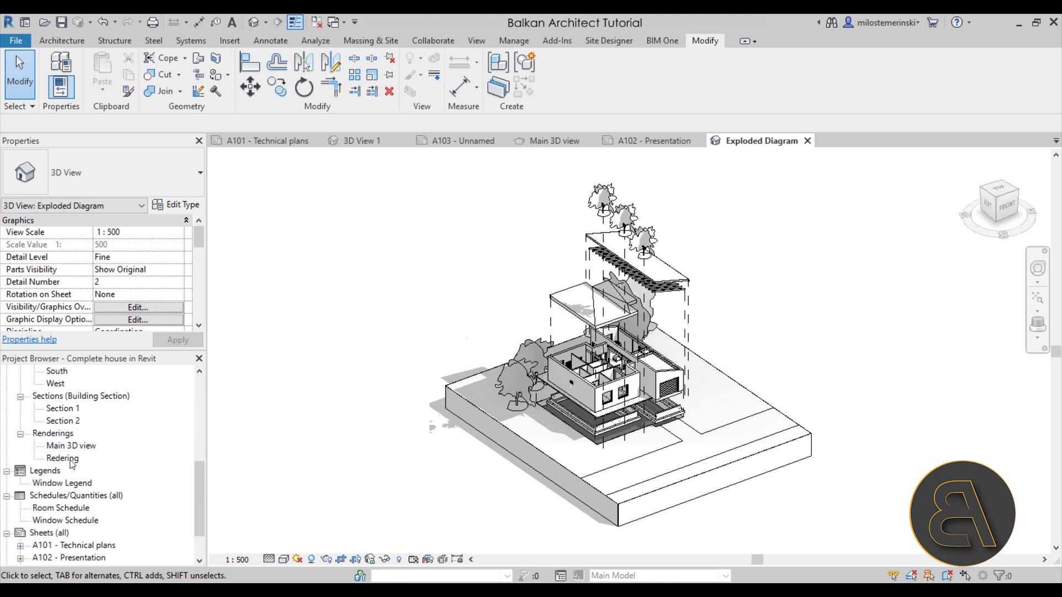
pyautogui.scroll(-3, 101, 532)
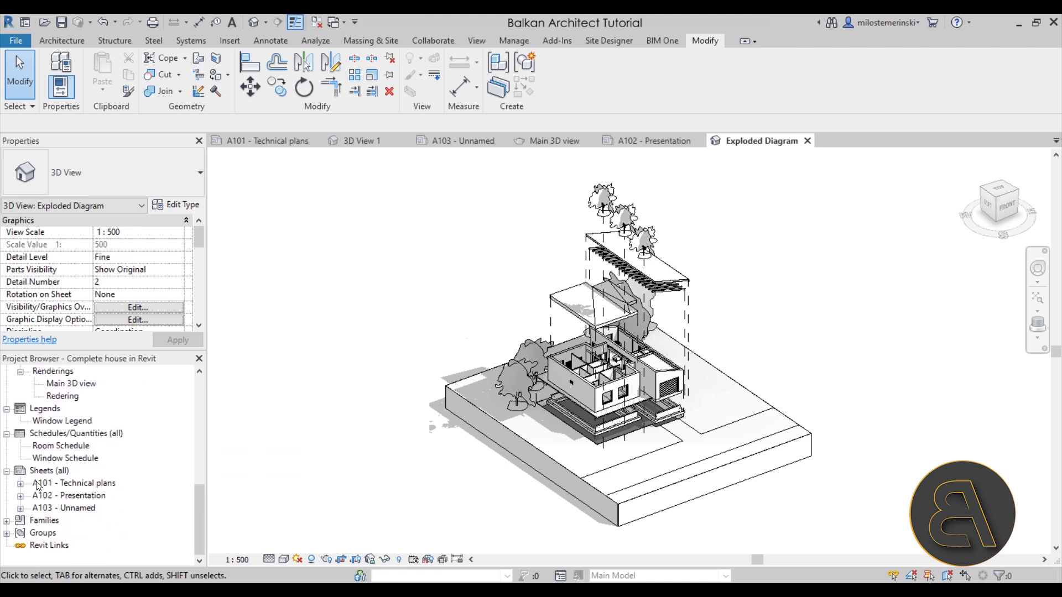
# Open sheet A103 and drag the Exploded Diagram viewport up and to the right.
pyautogui.doubleClick(81, 508)
pyautogui.scroll(2, 526, 392)
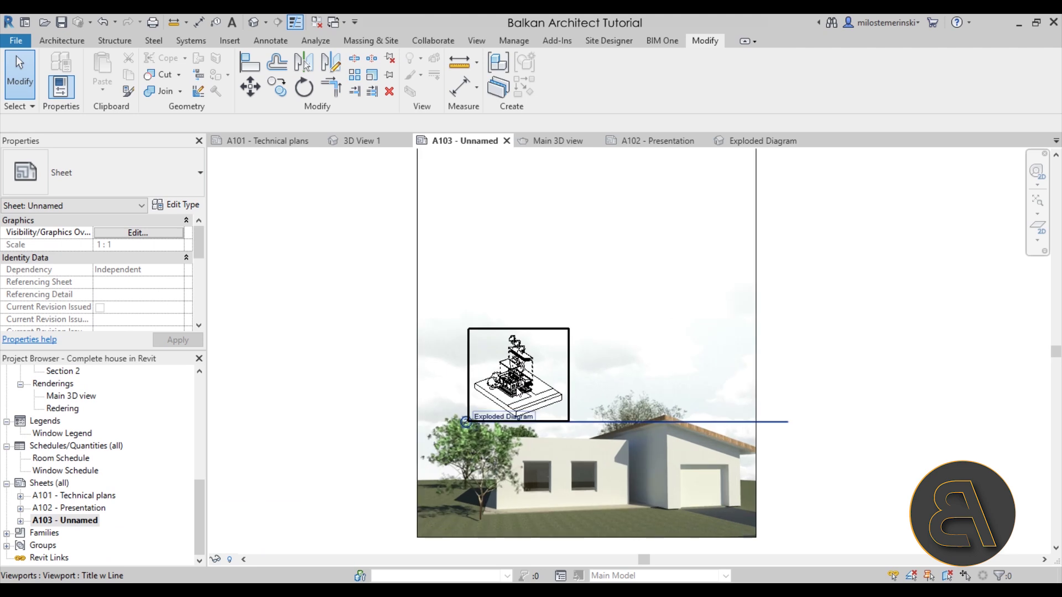
pyautogui.moveTo(518, 394); pyautogui.dragTo(682, 298)
pyautogui.click(814, 390)
pyautogui.scroll(-2, 779, 374)
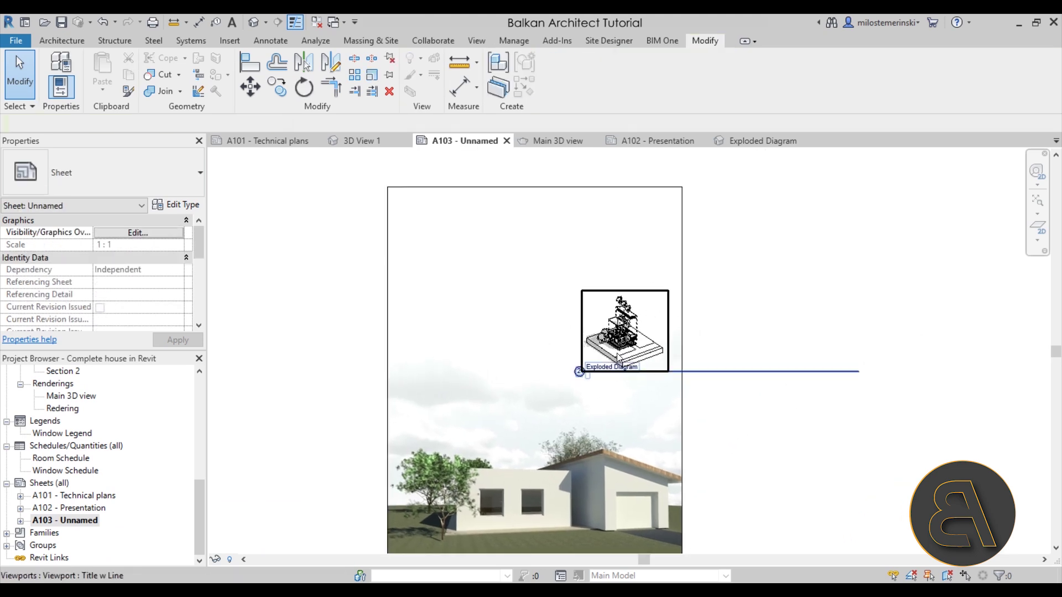
# Change the Exploded Diagram viewport type to Viewport: No Title.
pyautogui.click(624, 352)
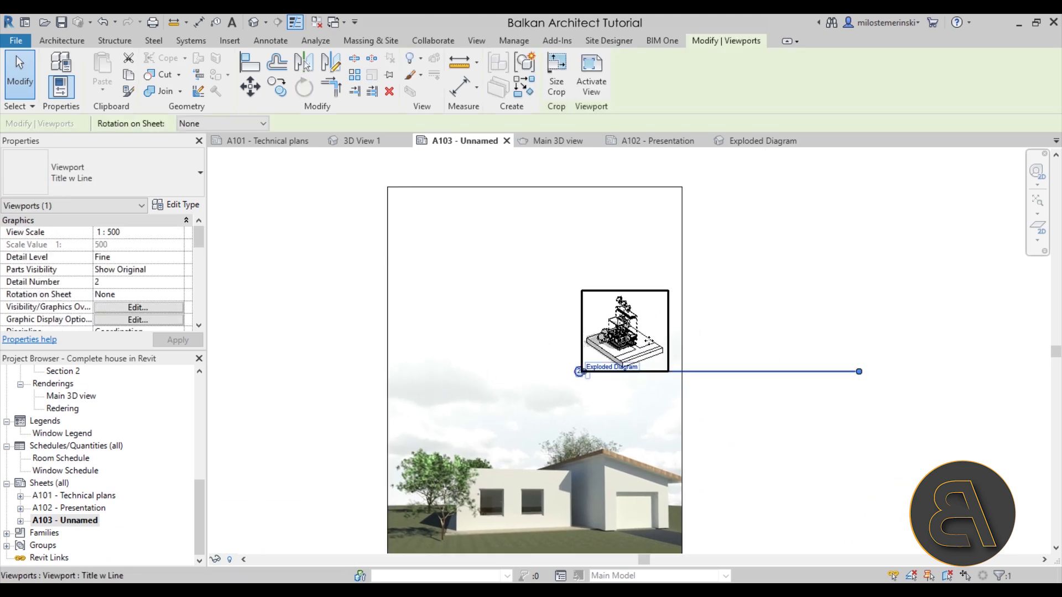
pyautogui.click(83, 178)
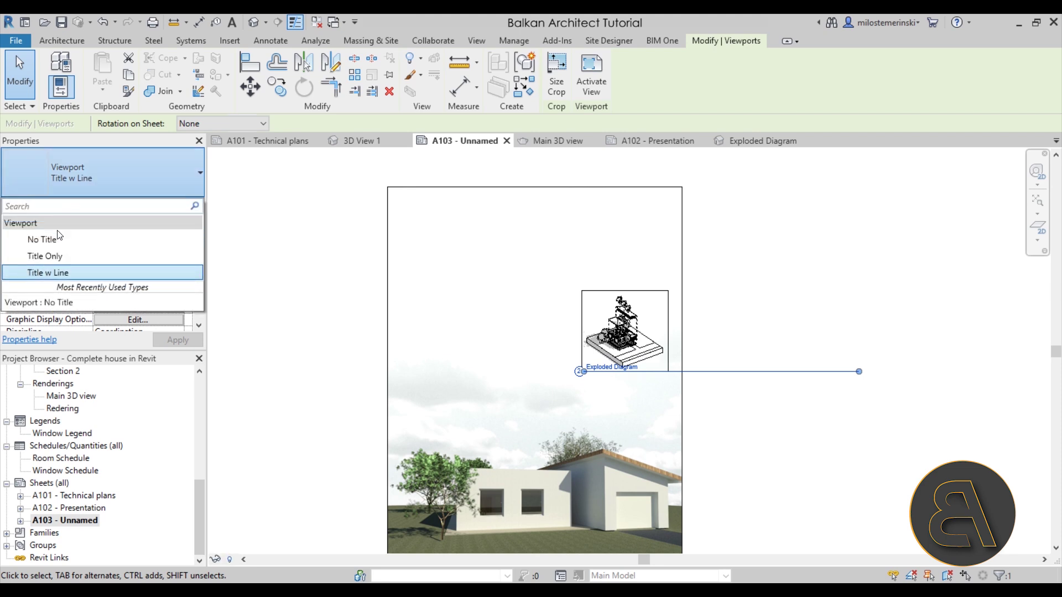
pyautogui.click(58, 238)
pyautogui.click(735, 372)
pyautogui.scroll(3, 765, 363)
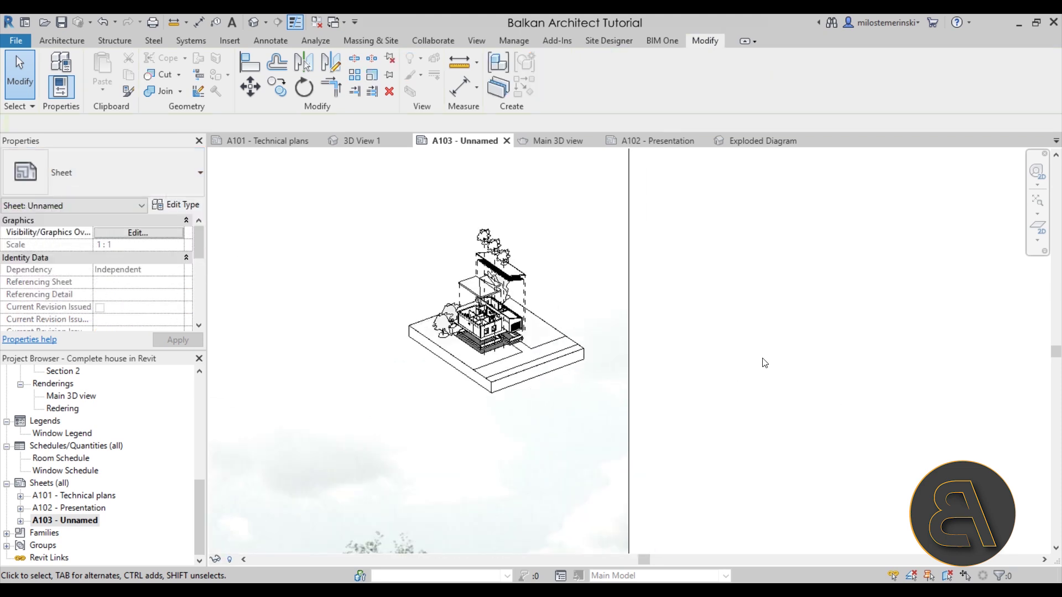
pyautogui.scroll(-2, 788, 332)
# Reposition the untitled diagram at the sheet's upper right over the sky.
pyautogui.moveTo(791, 334); pyautogui.dragTo(803, 354, button='middle')
pyautogui.click(647, 400)
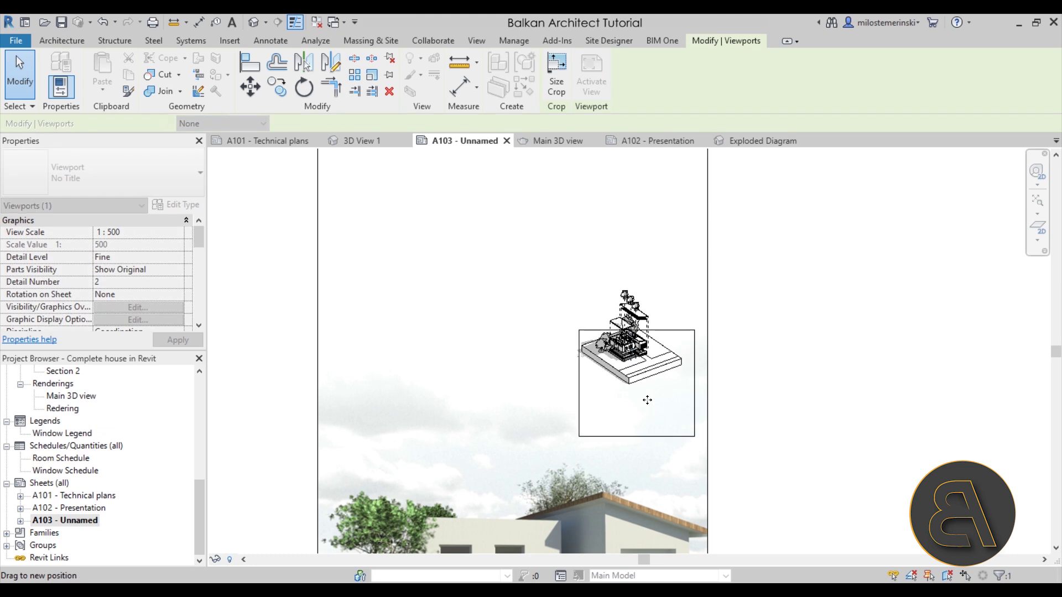
pyautogui.click(813, 380)
pyautogui.scroll(-2, 770, 379)
pyautogui.scroll(2, 149, 430)
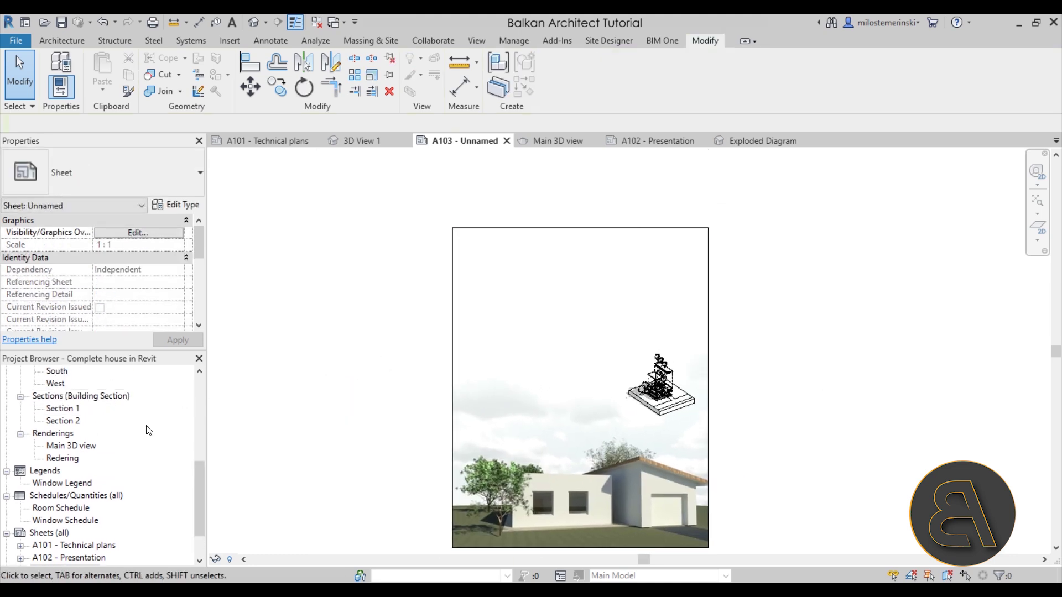
pyautogui.scroll(7, 149, 430)
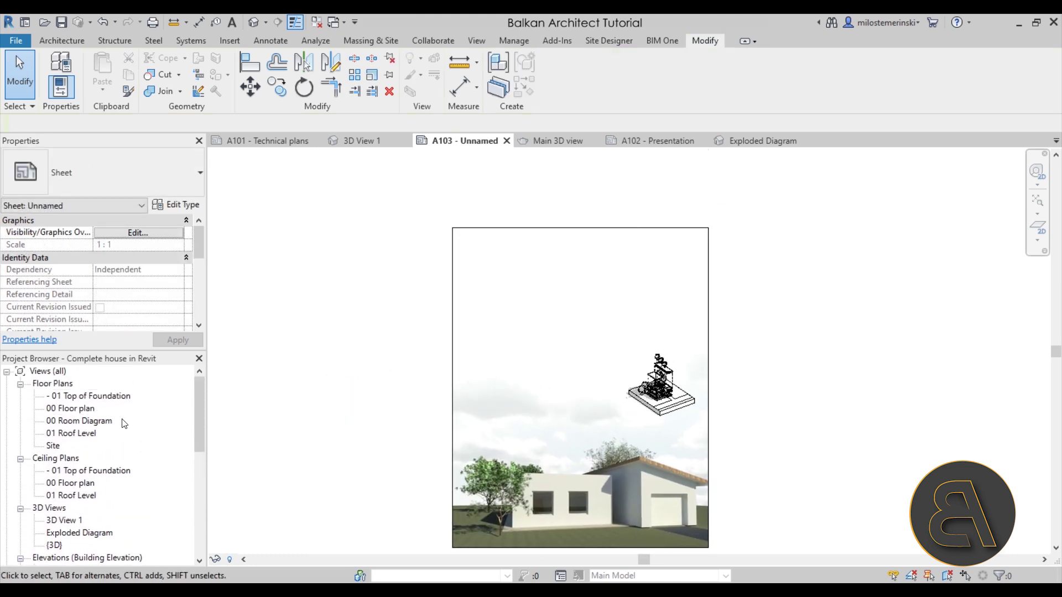
# Place the 00 Floor plan on the sheet, then undo the placement with Ctrl+Z.
pyautogui.moveTo(78, 414); pyautogui.dragTo(416, 363)
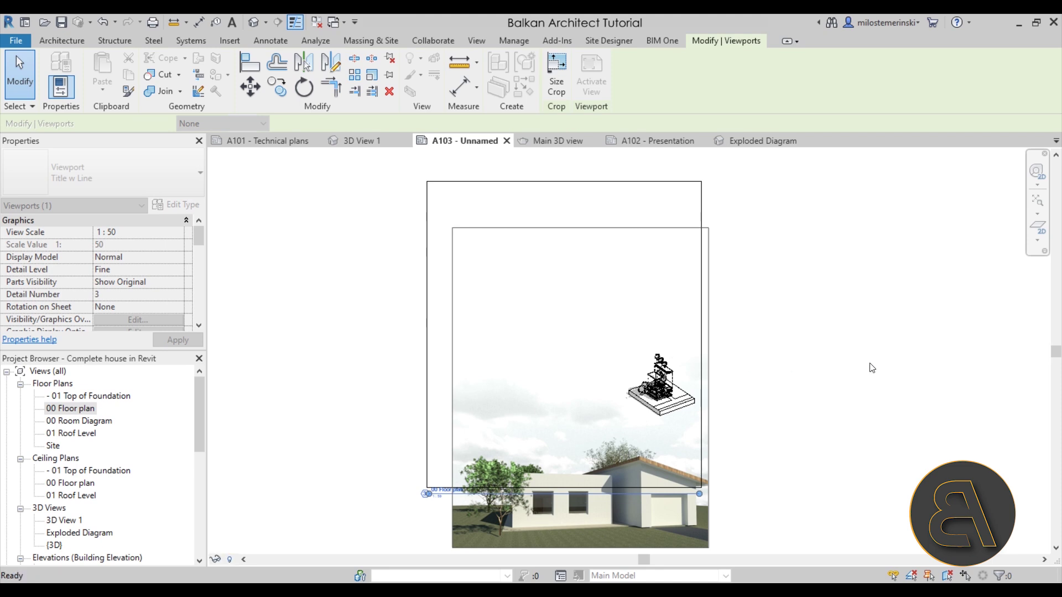
pyautogui.click(611, 363)
pyautogui.click(611, 364)
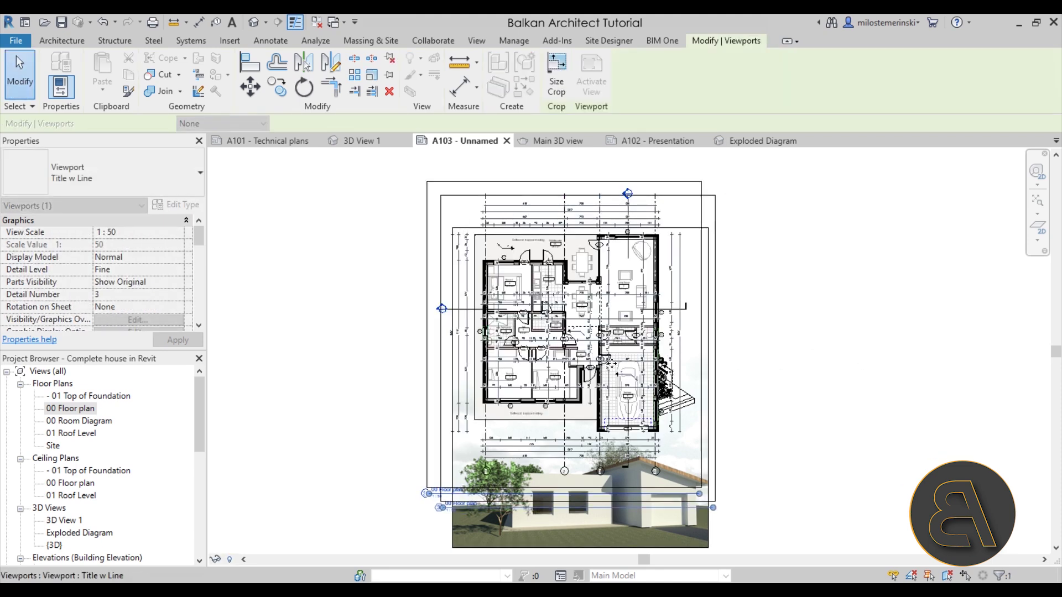
pyautogui.hotkey('ctrl', 'z')
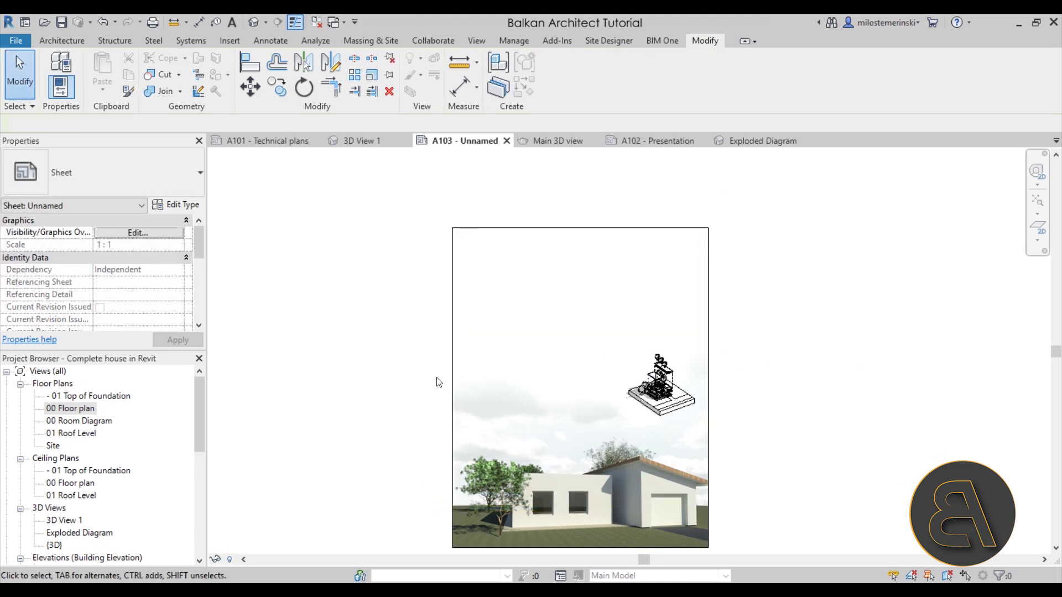
# Place the 00 Room Diagram with its colour-coded room legend at the top of A103.
pyautogui.moveTo(87, 433); pyautogui.dragTo(187, 426)
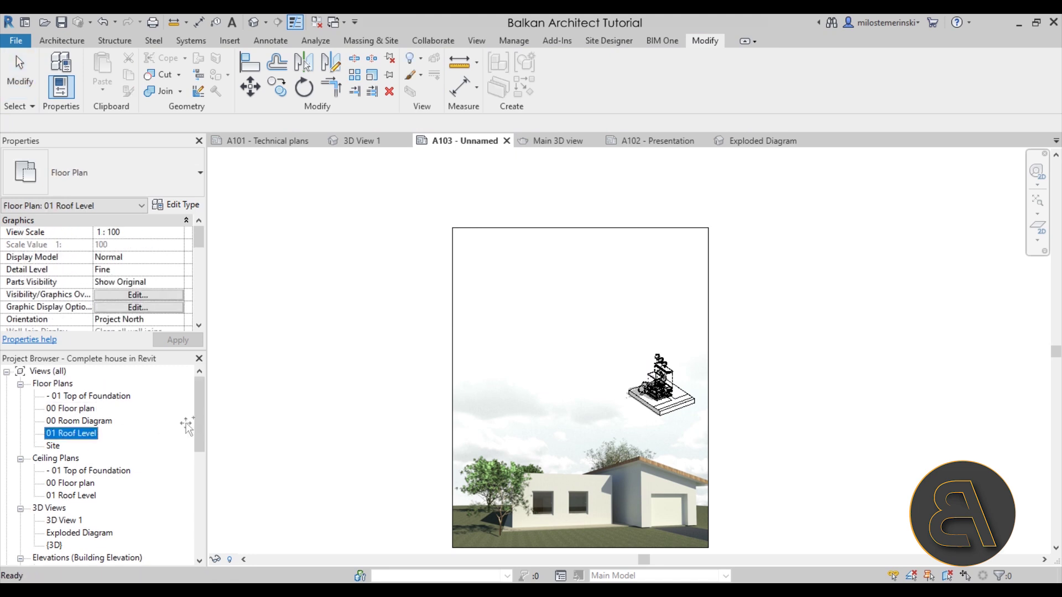
pyautogui.moveTo(60, 424); pyautogui.dragTo(98, 432)
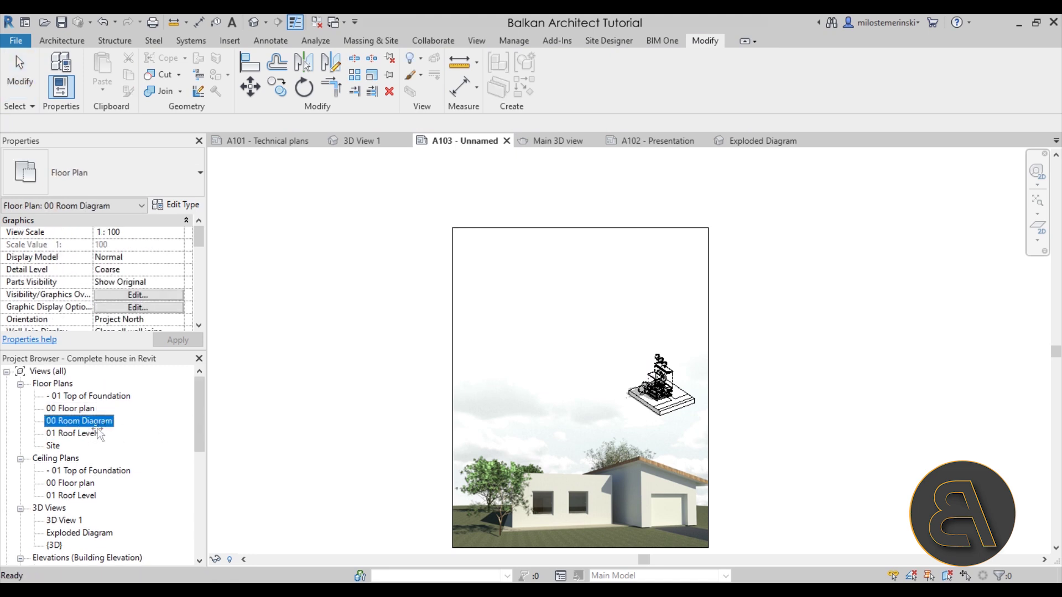
pyautogui.click(550, 303)
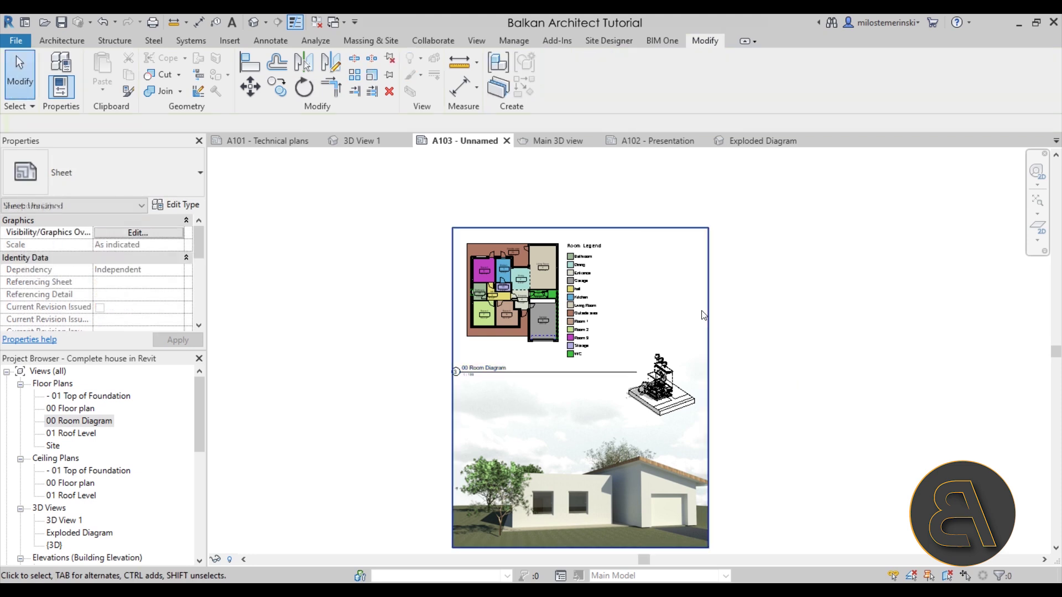
pyautogui.scroll(2, 703, 315)
pyautogui.scroll(-3, 346, 307)
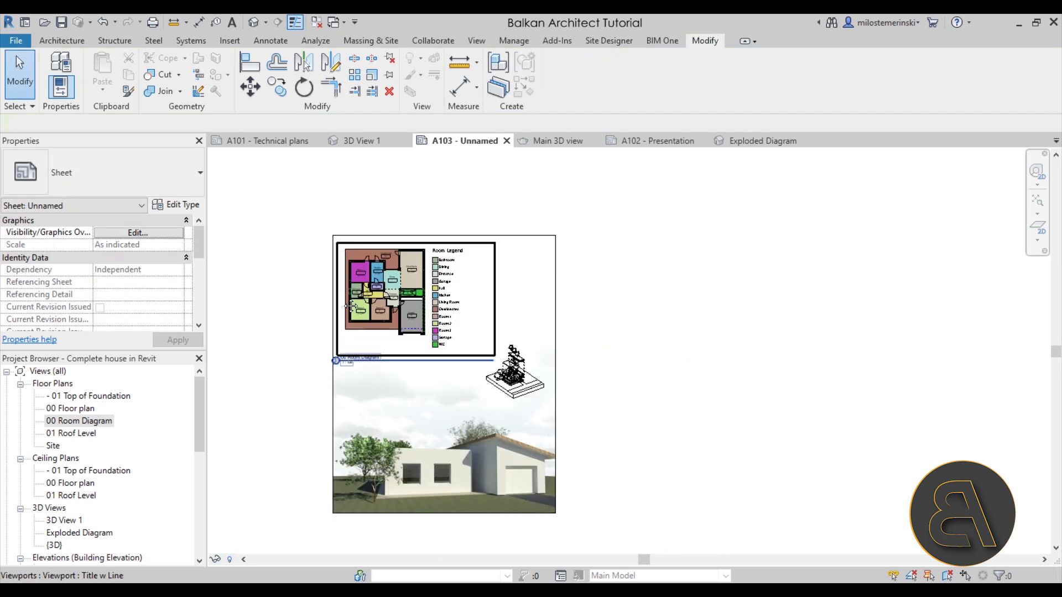
pyautogui.scroll(1, 213, 409)
pyautogui.scroll(-4, 95, 437)
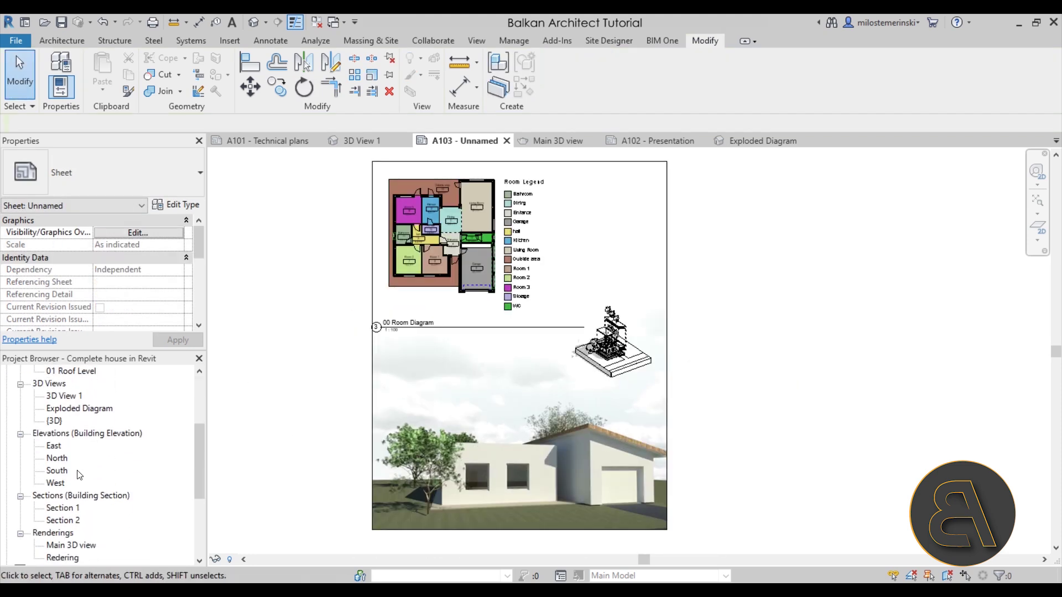
pyautogui.moveTo(60, 507); pyautogui.dragTo(342, 450)
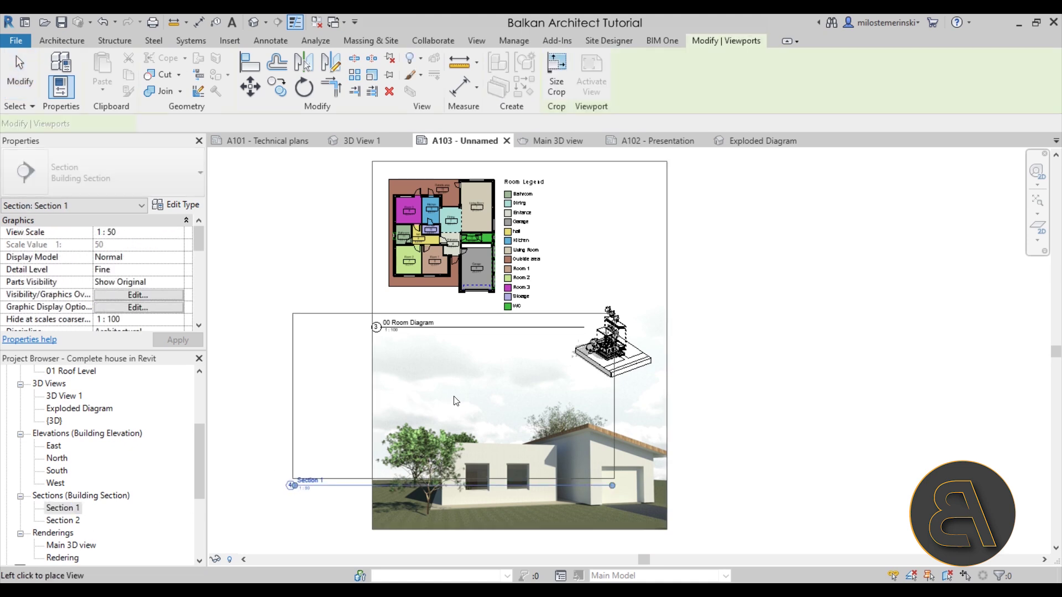
pyautogui.click(430, 410)
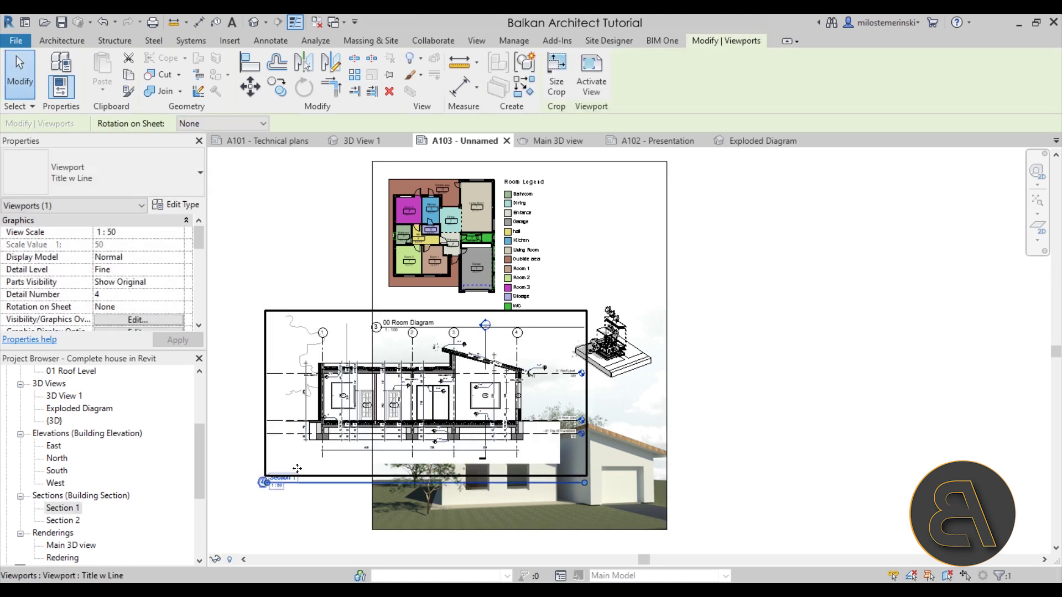
pyautogui.scroll(3, 296, 470)
pyautogui.scroll(-4, 271, 503)
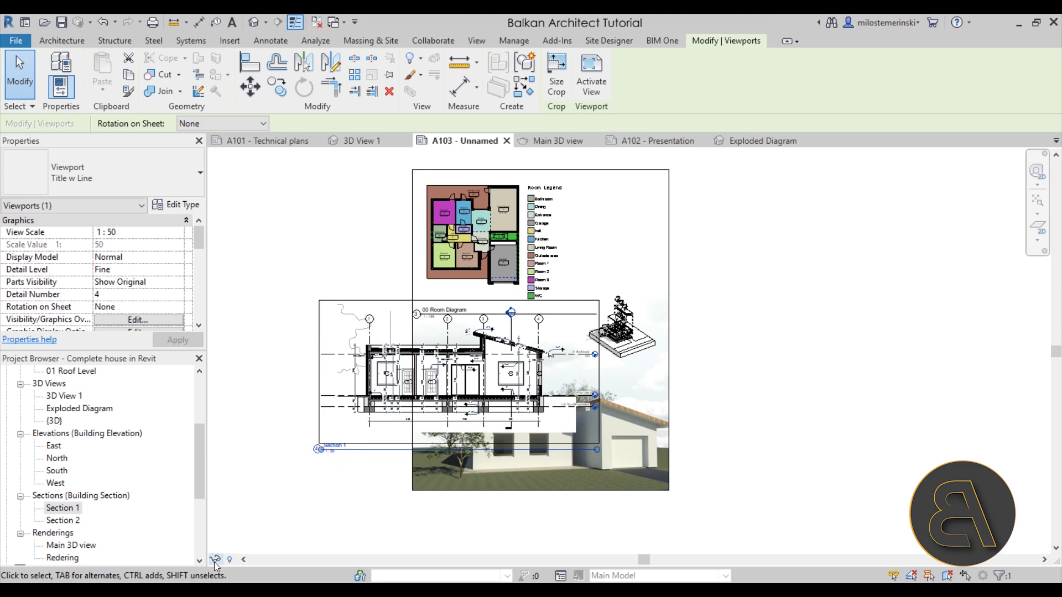
pyautogui.doubleClick(62, 507)
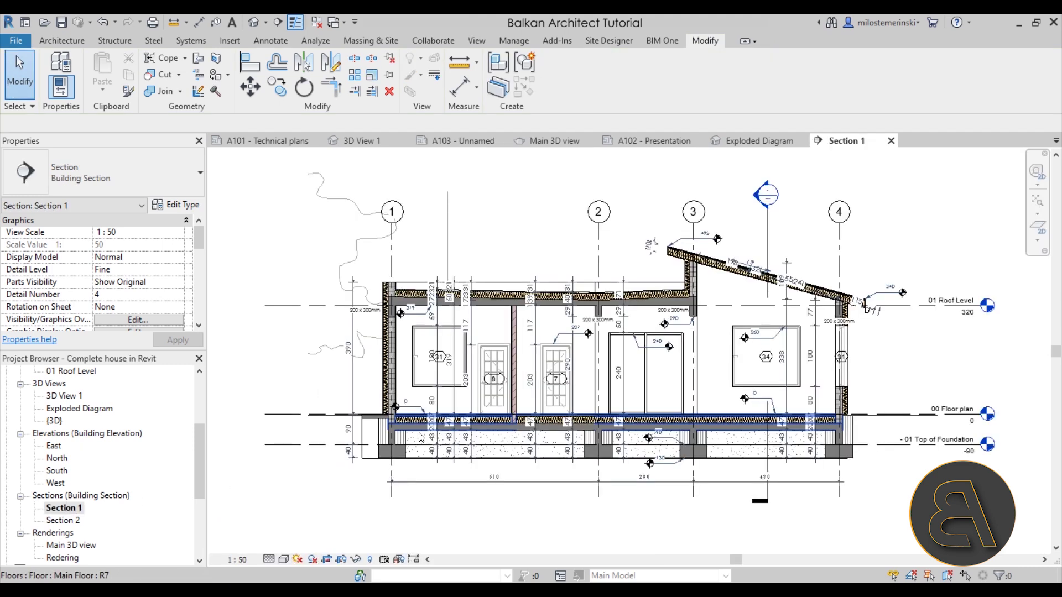
pyautogui.click(237, 559)
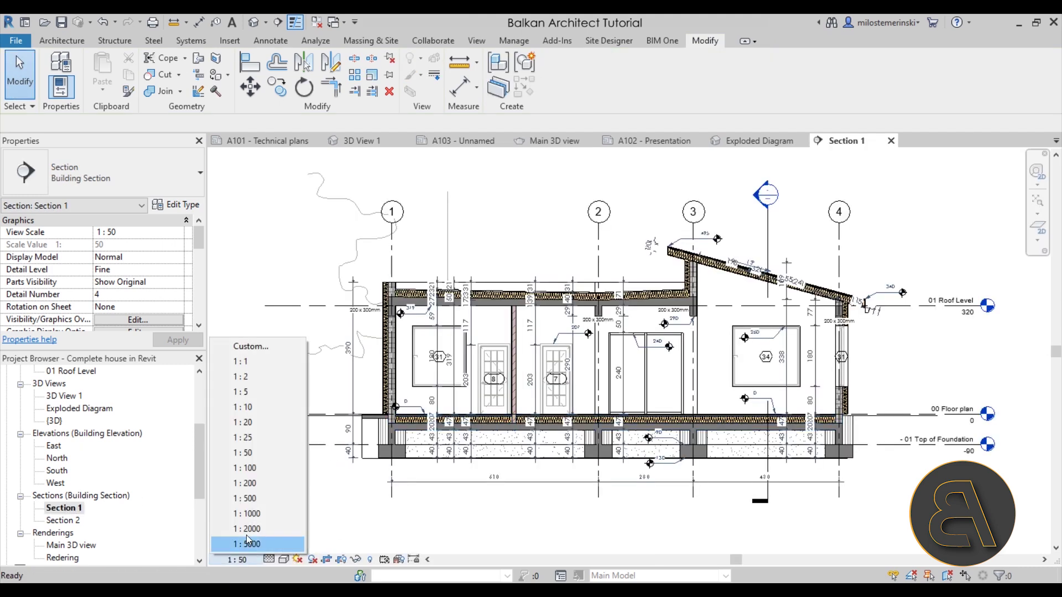
pyautogui.click(258, 469)
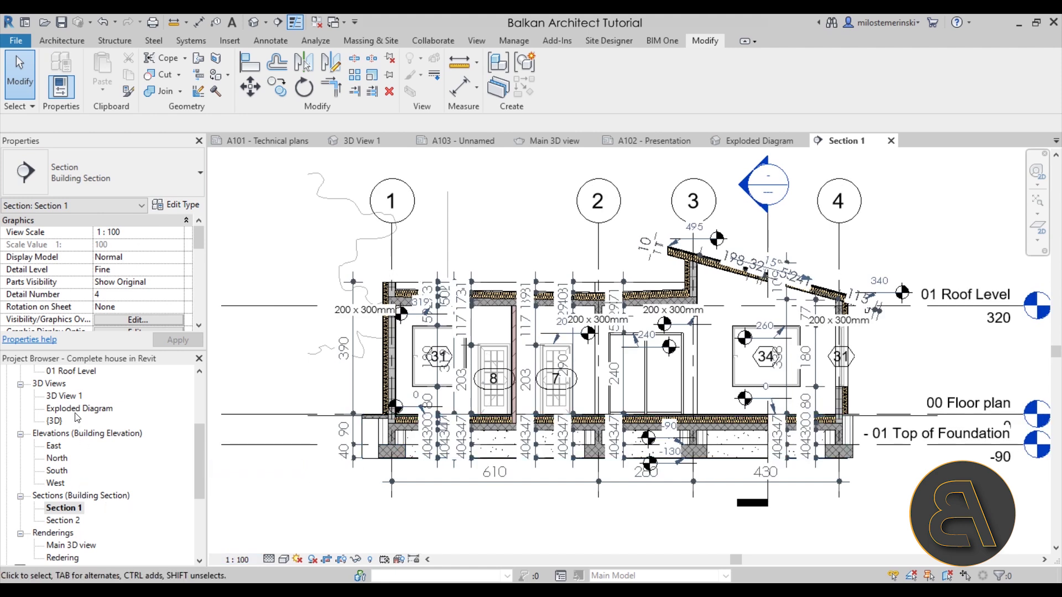
pyautogui.scroll(-2, 75, 497)
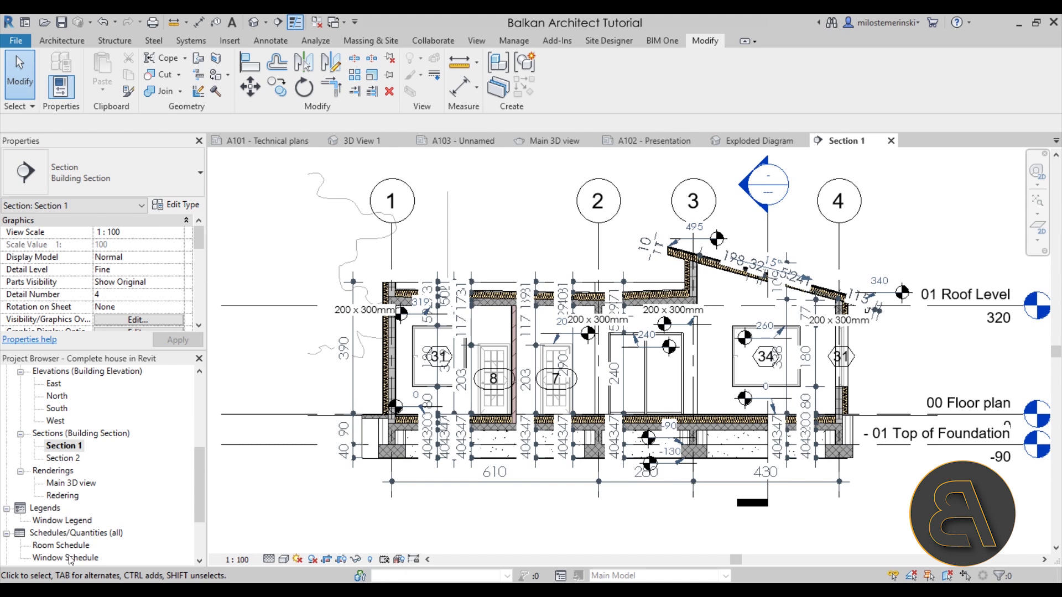
pyautogui.scroll(-2, 66, 525)
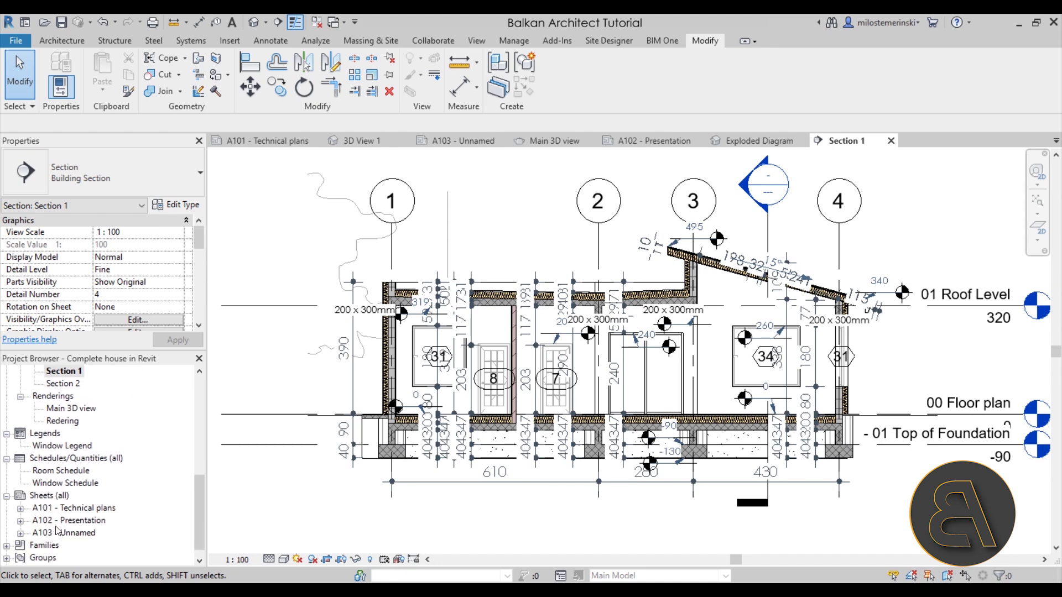
# On sheet A103, move the Section 1 viewport just below the room diagram and review the layout.
pyautogui.doubleClick(60, 532)
pyautogui.moveTo(389, 427); pyautogui.dragTo(485, 374)
pyautogui.click(784, 468)
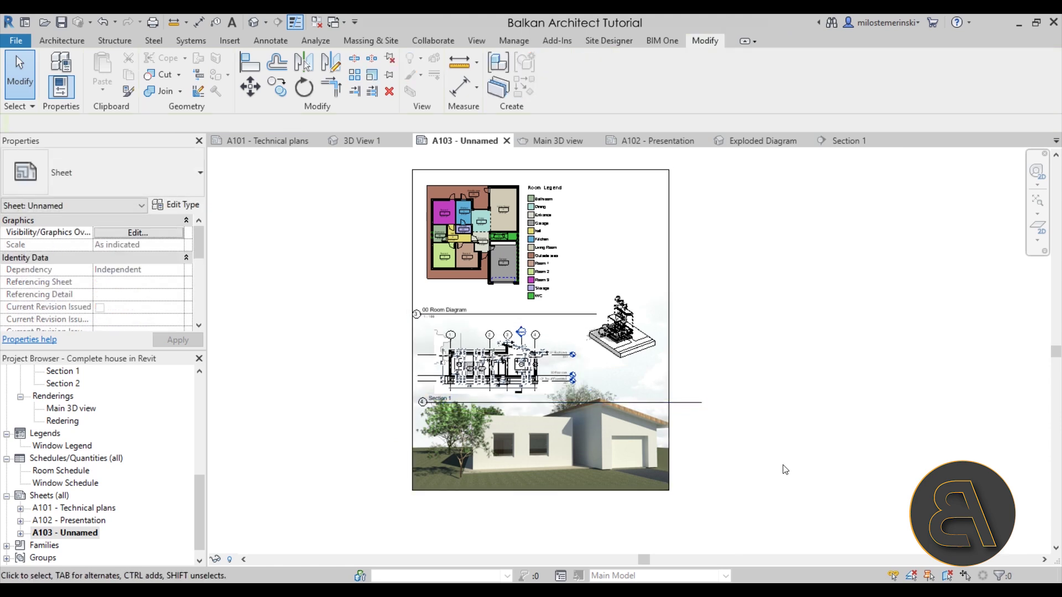
pyautogui.scroll(4, 518, 335)
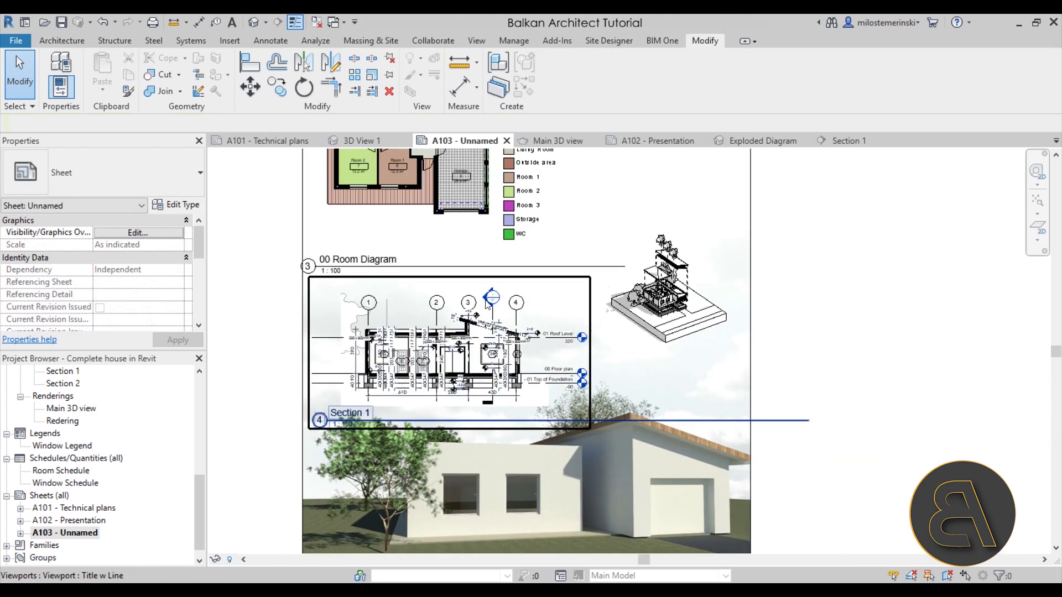
pyautogui.scroll(-3, 475, 327)
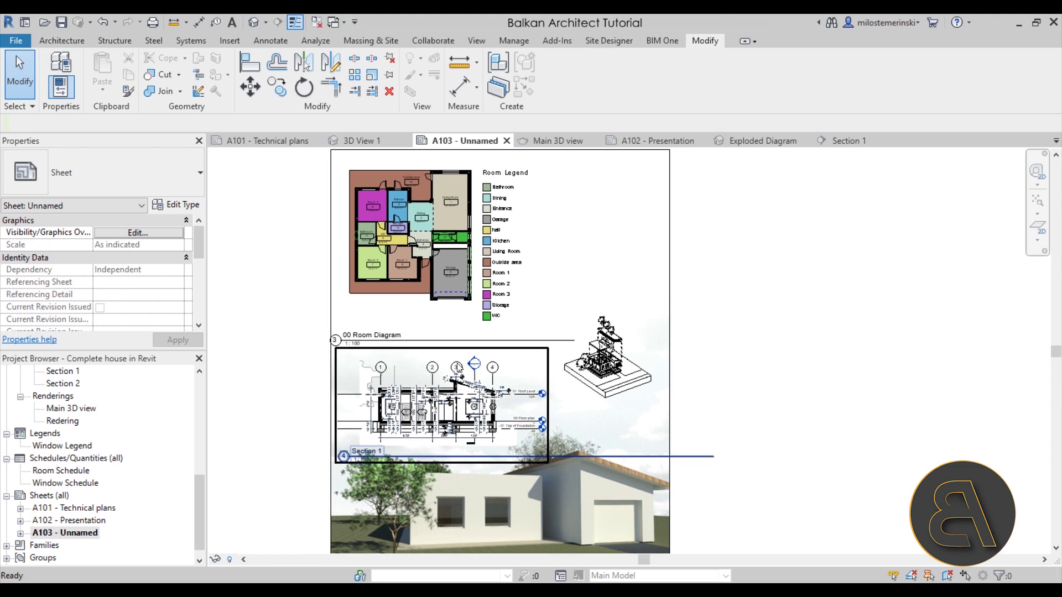
pyautogui.scroll(2, 459, 366)
pyautogui.scroll(-3, 464, 365)
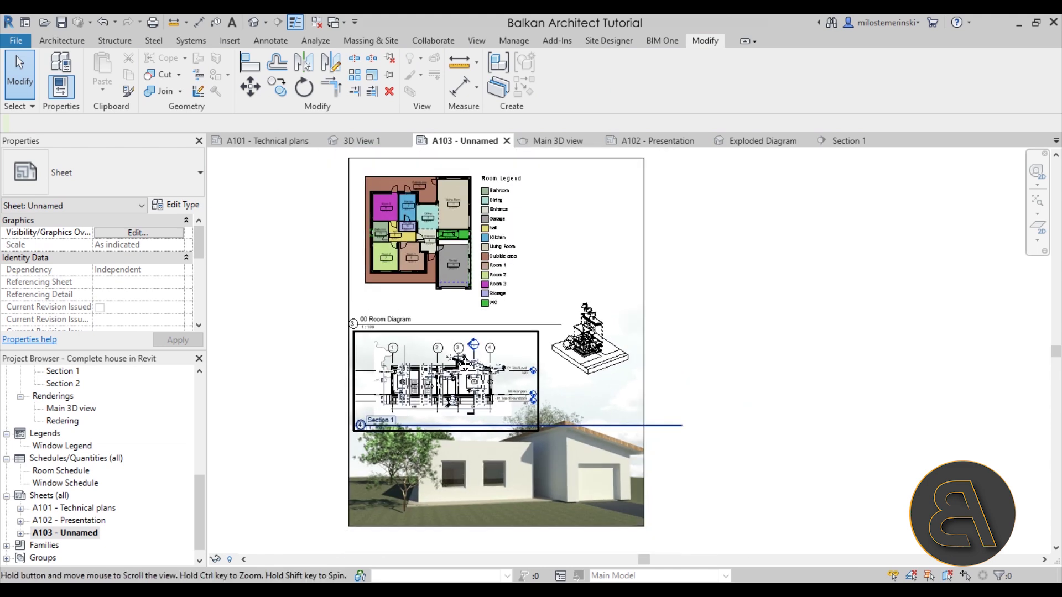
pyautogui.moveTo(464, 365); pyautogui.dragTo(459, 394, button='middle')
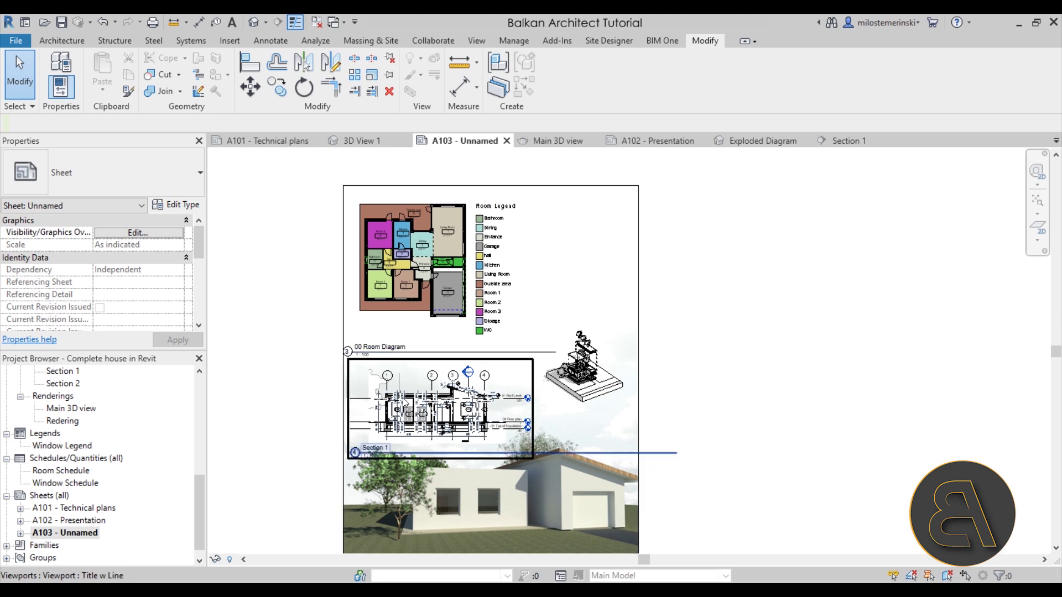
pyautogui.scroll(1, 409, 419)
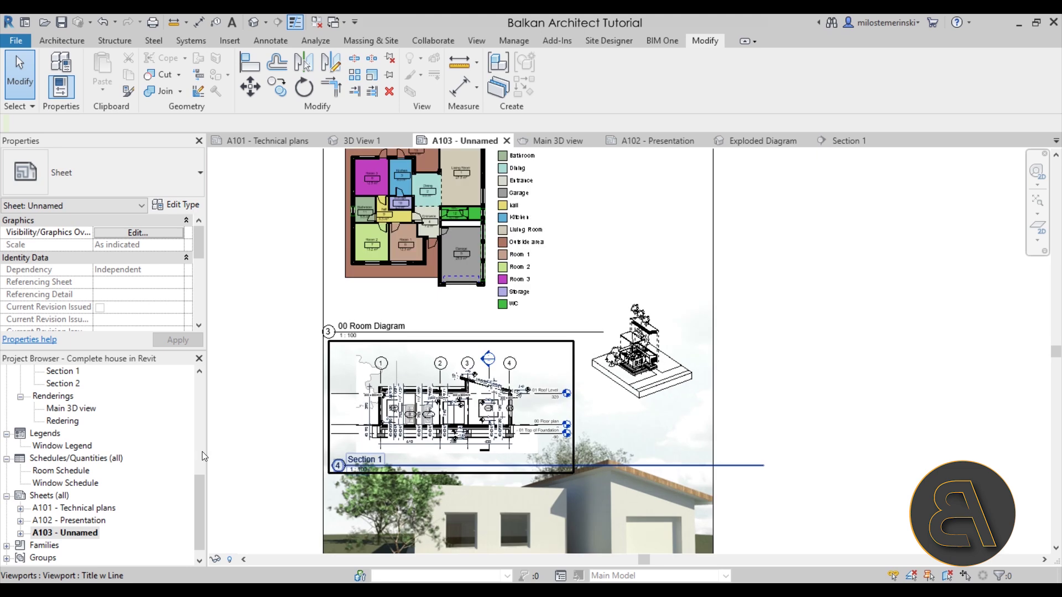
pyautogui.scroll(1, 77, 413)
# Open Section 1 and uncheck Show annotation categories in Visibility/Graphics to hide dimensions, grids, levels and tags.
pyautogui.doubleClick(62, 421)
pyautogui.scroll(-2, 534, 457)
pyautogui.scroll(2, 533, 458)
pyautogui.moveTo(534, 458); pyautogui.dragTo(513, 471, button='middle')
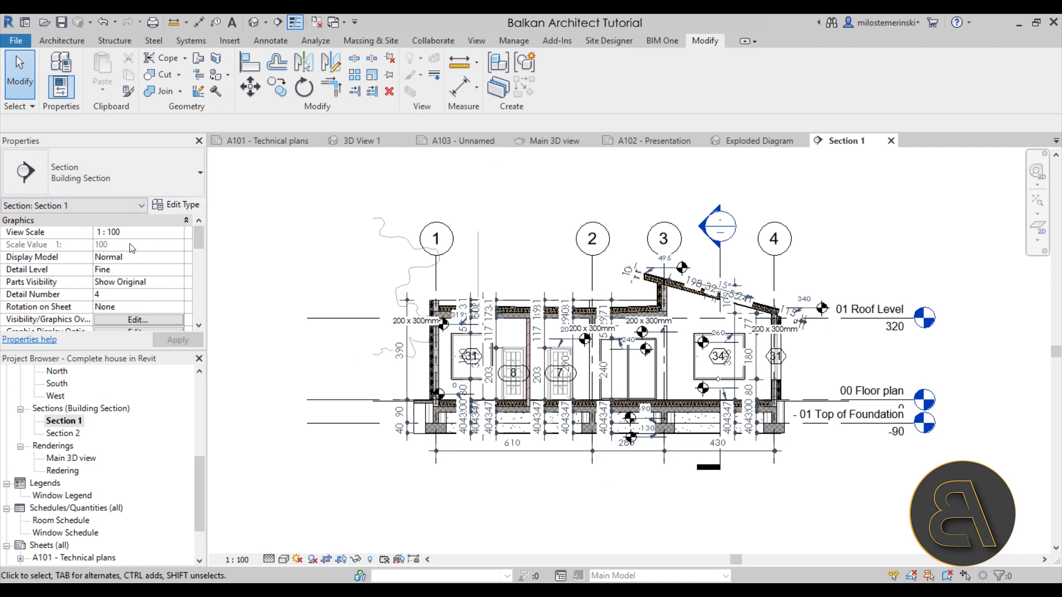
pyautogui.scroll(-2, 117, 250)
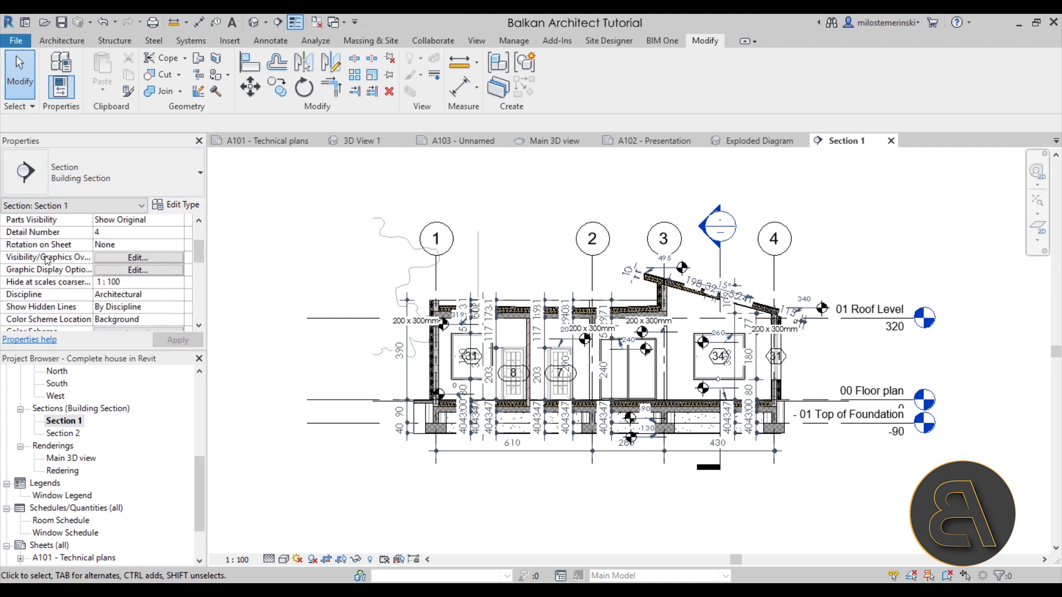
pyautogui.click(109, 258)
pyautogui.click(257, 139)
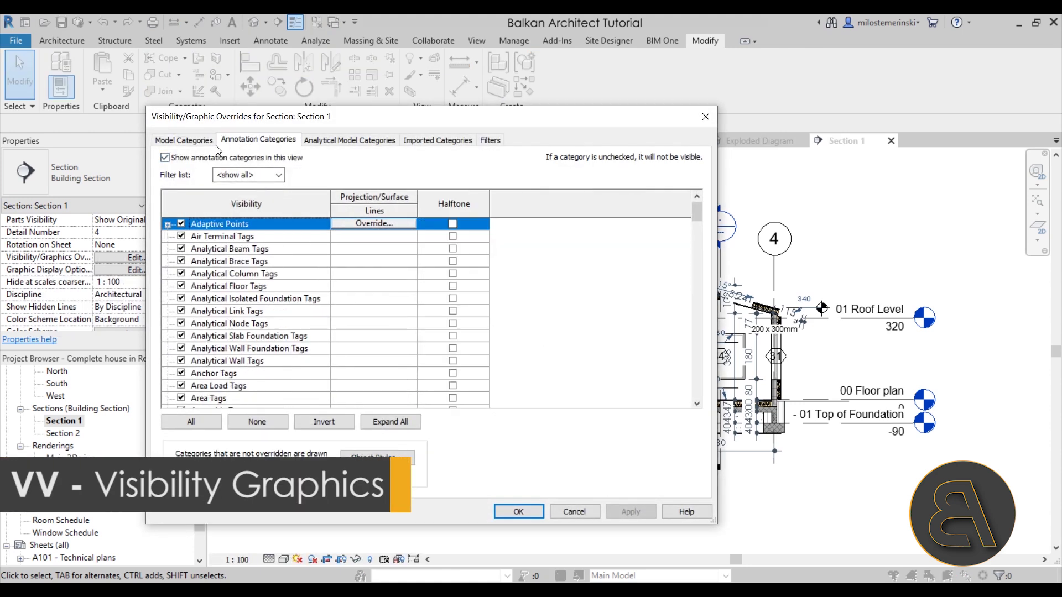
pyautogui.click(164, 159)
pyautogui.click(622, 511)
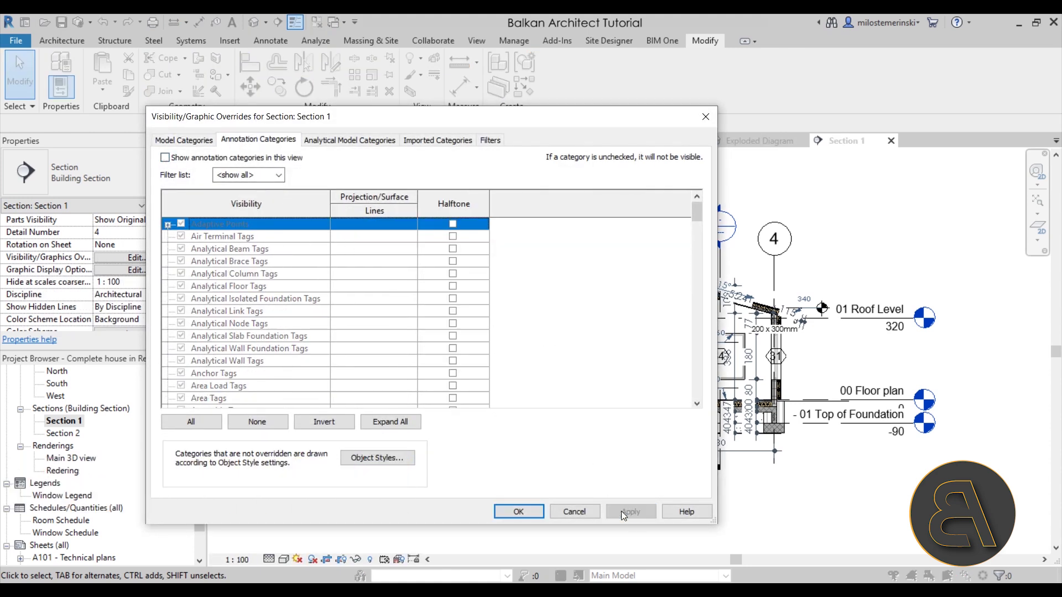
pyautogui.click(534, 512)
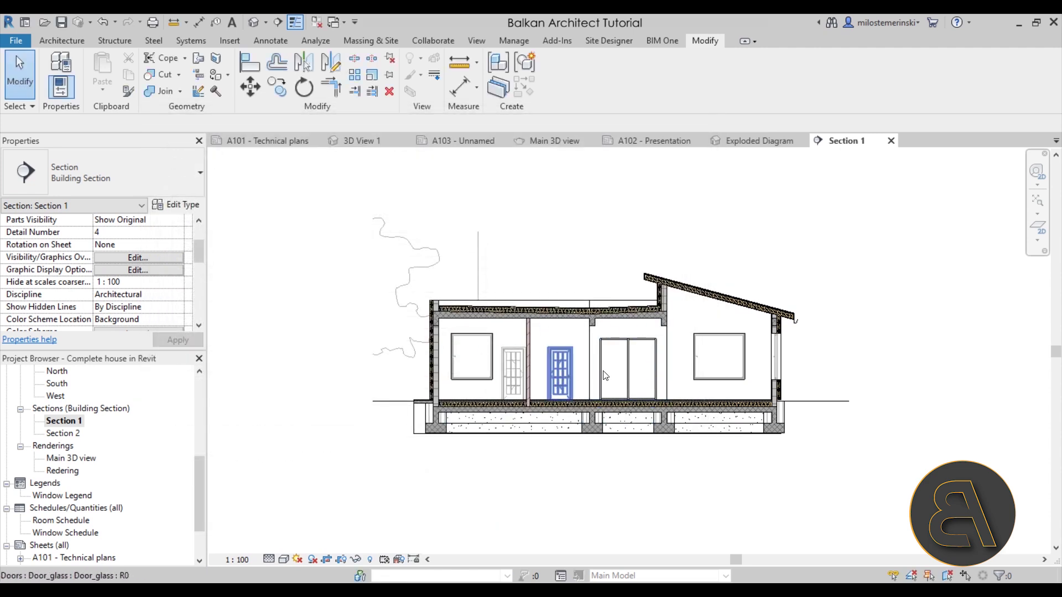
pyautogui.scroll(6, 106, 471)
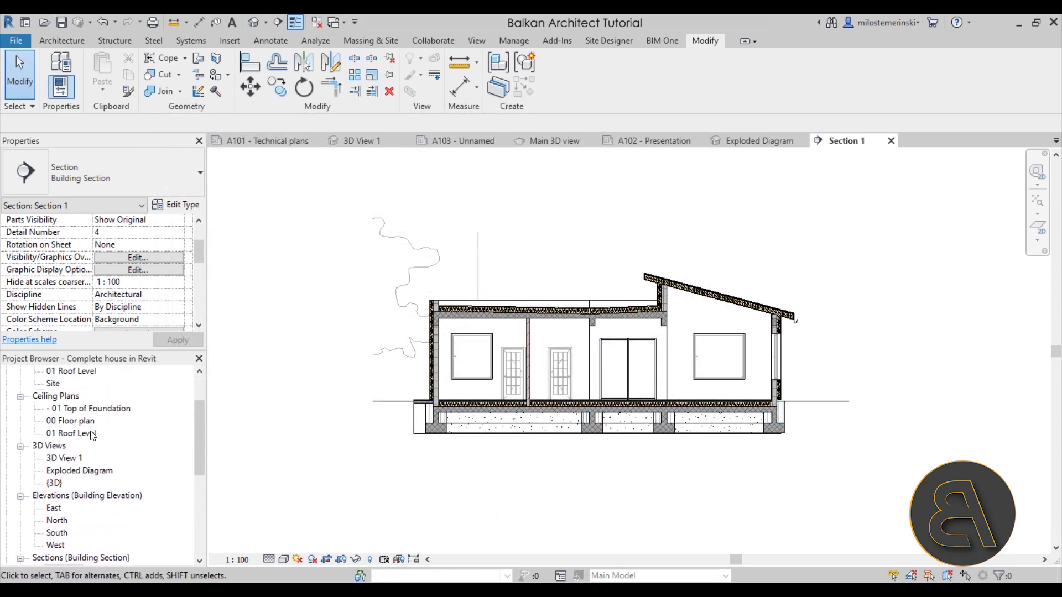
# Open the 00 Floor plan and set its view scale to 1:100.
pyautogui.doubleClick(89, 410)
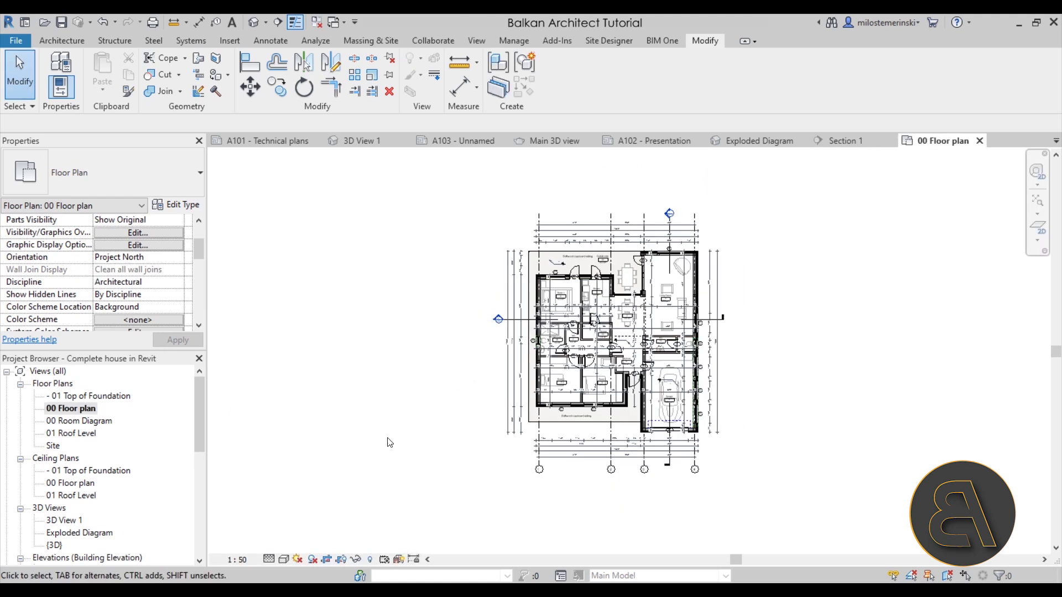
pyautogui.click(237, 559)
pyautogui.click(259, 470)
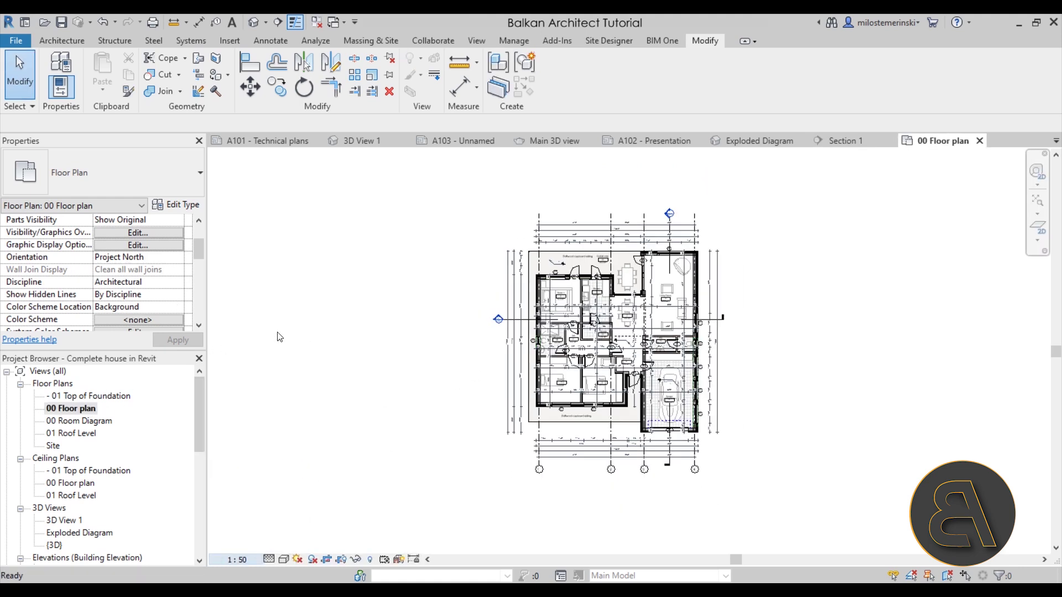
# Hide all annotation categories in the floor plan's Visibility/Graphics settings.
pyautogui.click(125, 233)
pyautogui.click(262, 143)
pyautogui.click(176, 159)
pyautogui.click(630, 512)
pyautogui.click(517, 512)
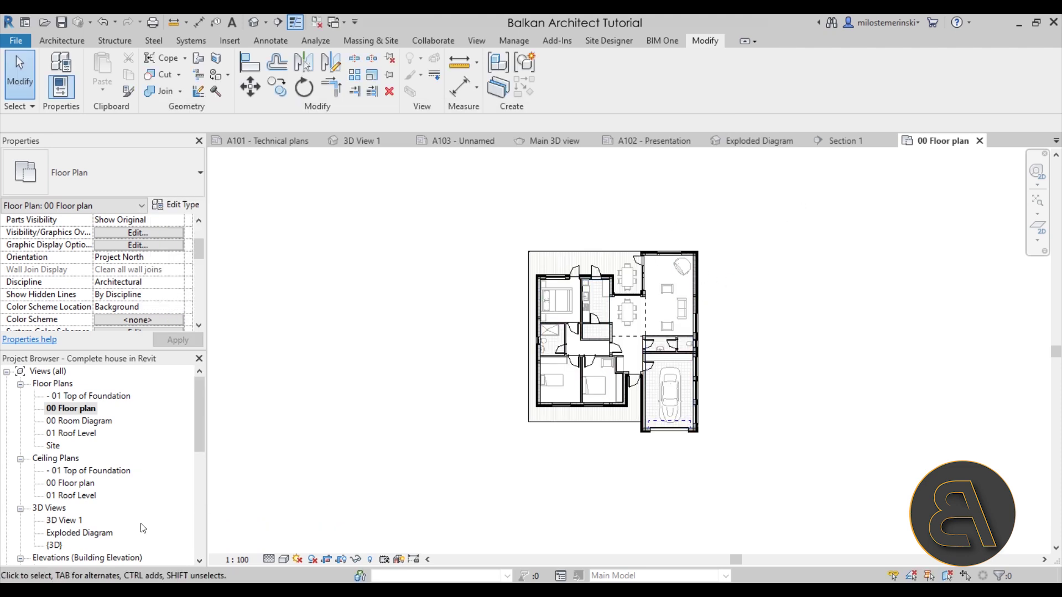
pyautogui.scroll(-5, 157, 455)
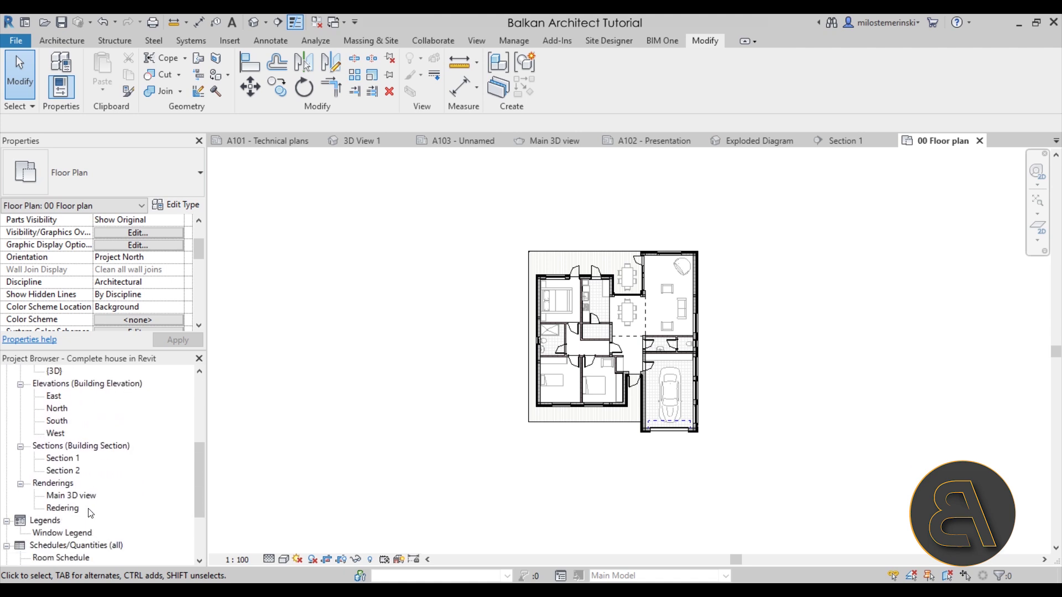
pyautogui.scroll(-2, 86, 517)
# Open sheet A103 and delete the Room Diagram viewport.
pyautogui.doubleClick(65, 534)
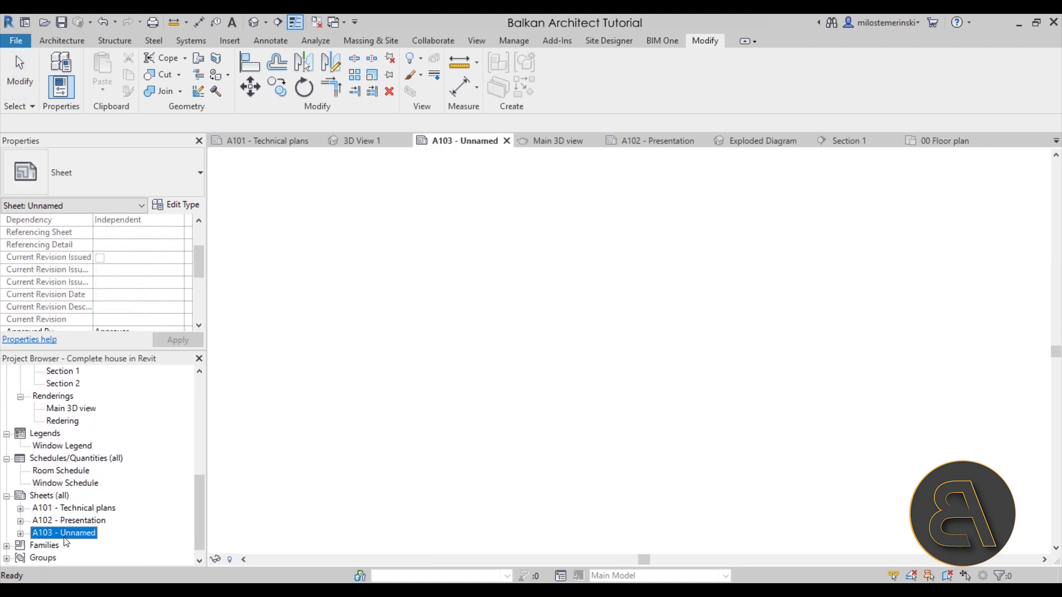
pyautogui.scroll(-2, 437, 292)
pyautogui.click(437, 291)
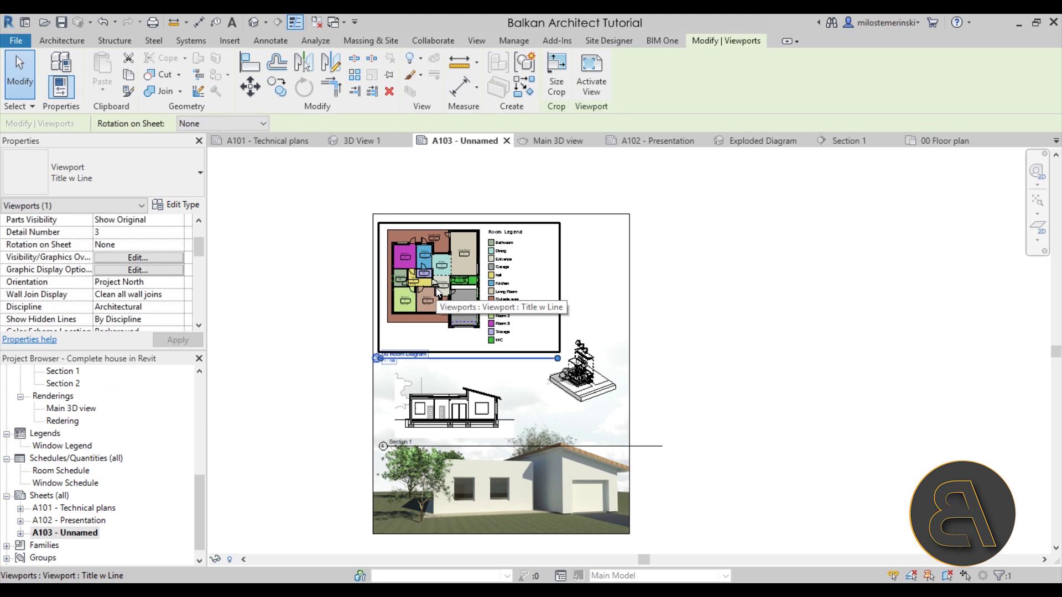
pyautogui.press('Delete')
# Set the Section 1 viewport type to No Title.
pyautogui.scroll(2, 439, 297)
pyautogui.click(448, 428)
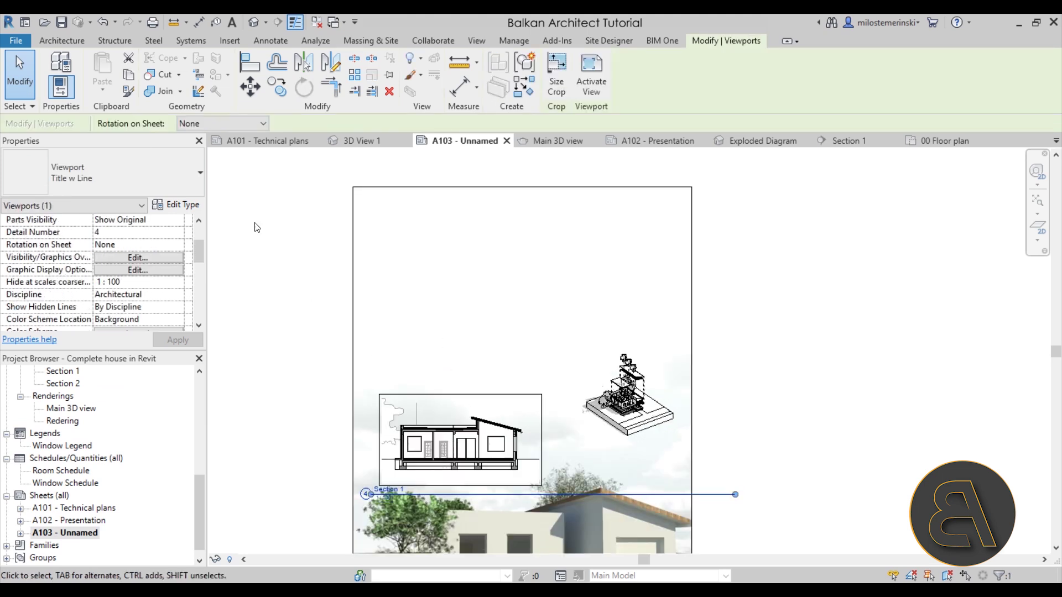
pyautogui.click(112, 169)
pyautogui.click(67, 243)
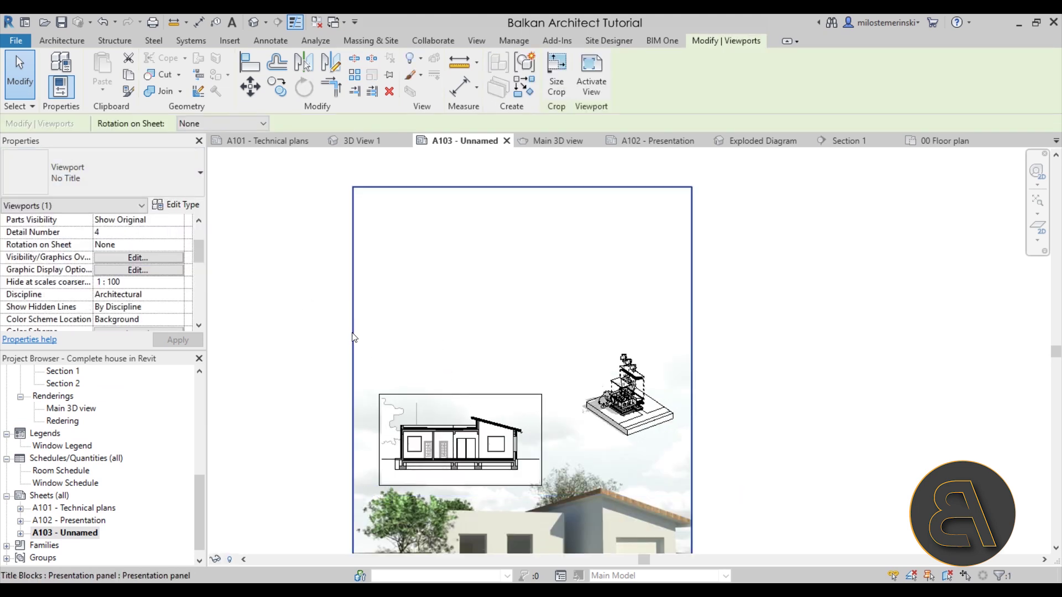
pyautogui.click(297, 340)
# Place the 00 Floor plan at the top of the sheet with No Title.
pyautogui.scroll(6, 112, 445)
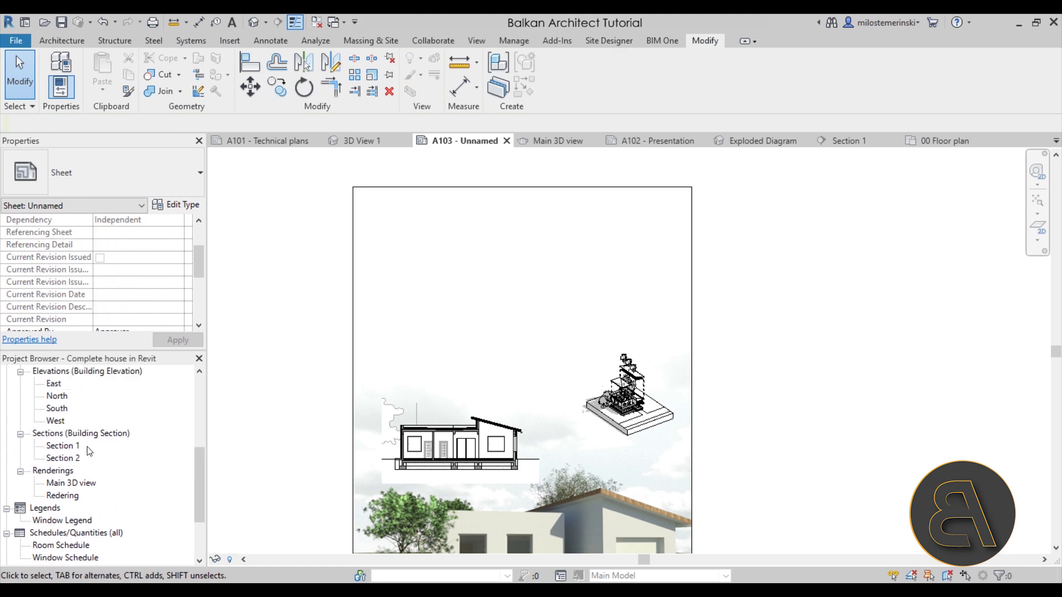
pyautogui.scroll(2, 92, 433)
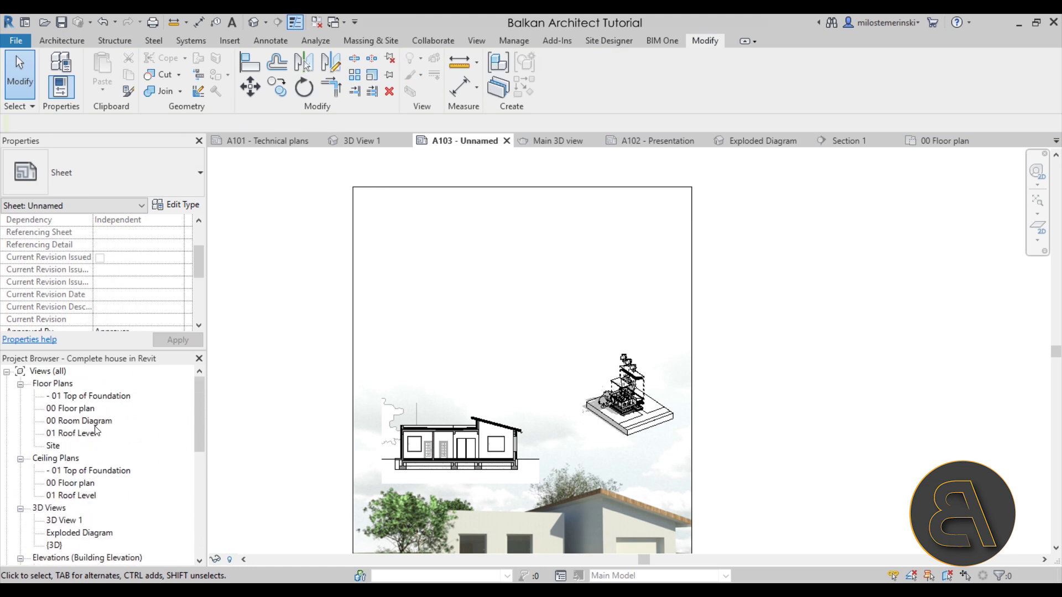
pyautogui.click(79, 409)
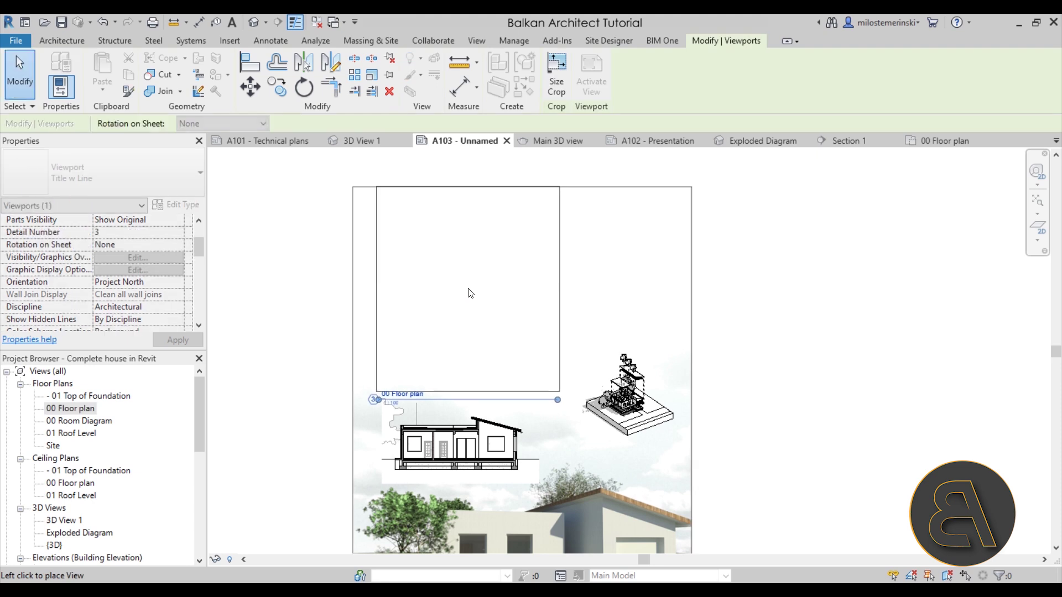
pyautogui.click(455, 301)
pyautogui.click(883, 313)
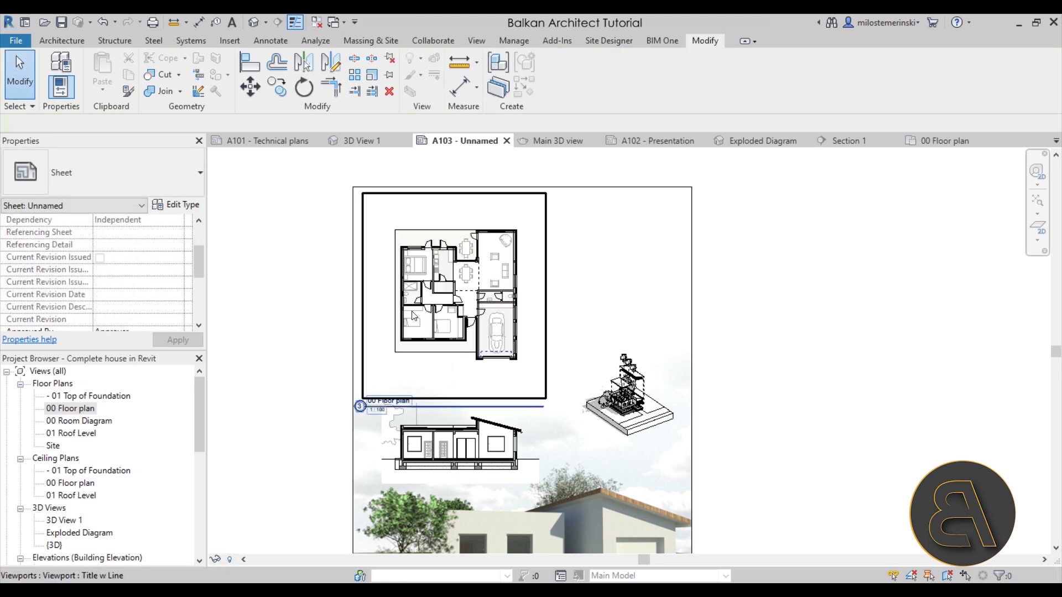
pyautogui.click(473, 327)
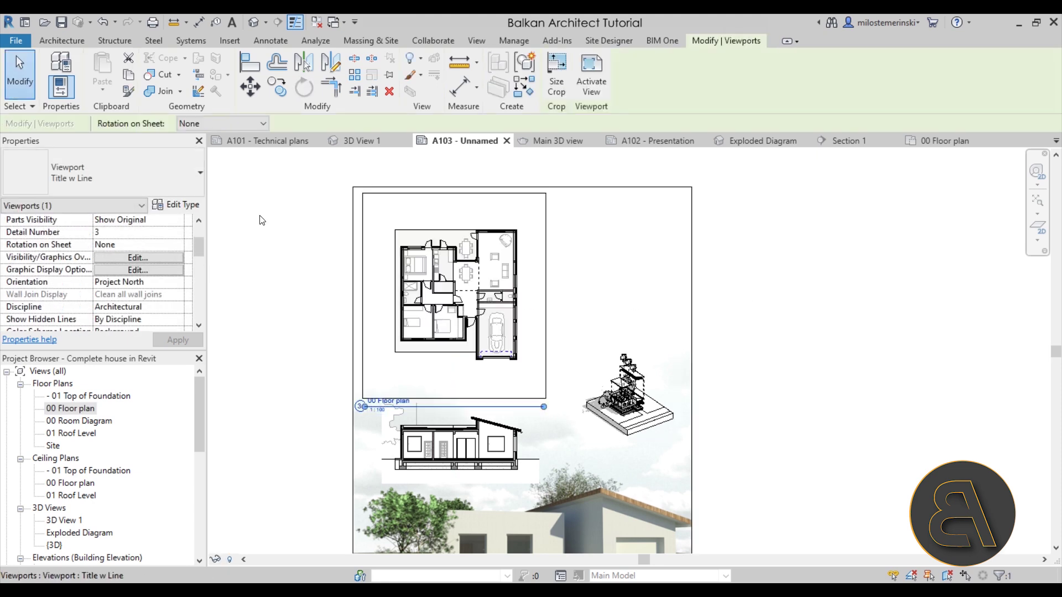
pyautogui.click(117, 180)
pyautogui.click(61, 237)
pyautogui.click(280, 304)
# Move the floor plan up-left, align the section under it, and shift the exploded view.
pyautogui.moveTo(455, 300); pyautogui.dragTo(429, 275)
pyautogui.click(471, 423)
pyautogui.moveTo(471, 423); pyautogui.dragTo(421, 334)
pyautogui.click(285, 403)
pyautogui.scroll(4, 472, 384)
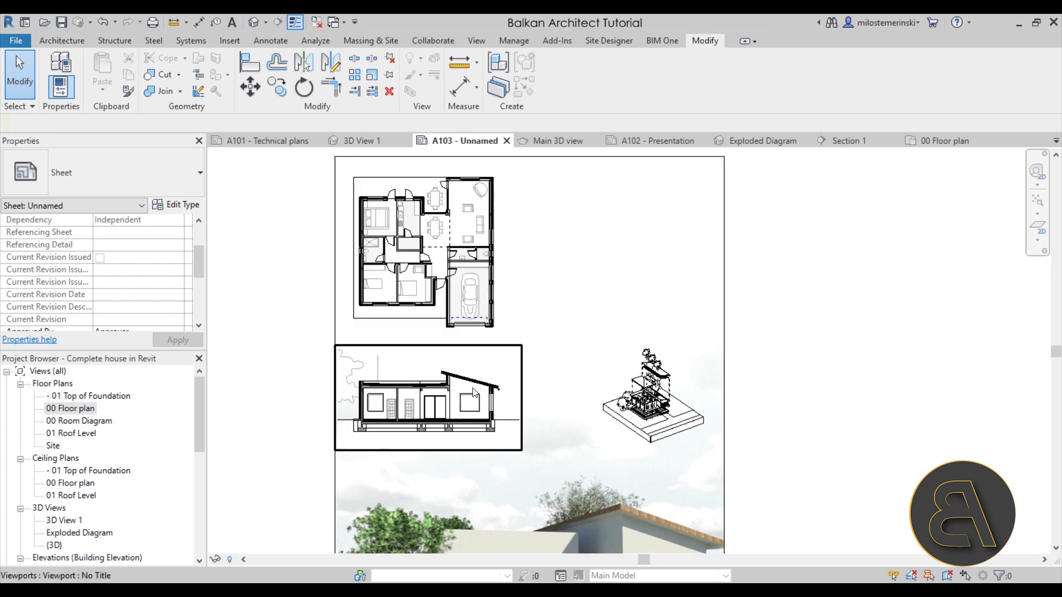
pyautogui.moveTo(729, 385); pyautogui.dragTo(677, 405)
pyautogui.click(815, 365)
pyautogui.scroll(-3, 696, 384)
pyautogui.scroll(2, 631, 355)
pyautogui.scroll(-8, 163, 412)
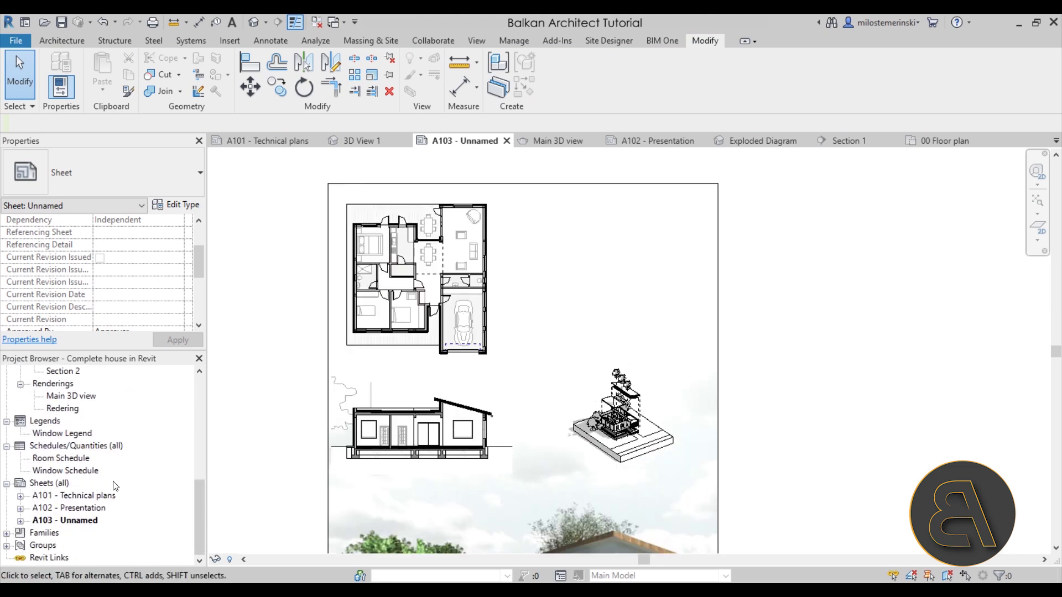
# Add the Room Schedule beside the section and move the exploded view to the top right.
pyautogui.moveTo(61, 458); pyautogui.dragTo(605, 339)
pyautogui.click(581, 437)
pyautogui.moveTo(653, 443); pyautogui.dragTo(651, 299)
pyautogui.moveTo(569, 436); pyautogui.dragTo(622, 456)
pyautogui.click(812, 401)
# Move the exploded diagram and room schedule off the sheet to the right to clear space.
pyautogui.scroll(-2, 664, 321)
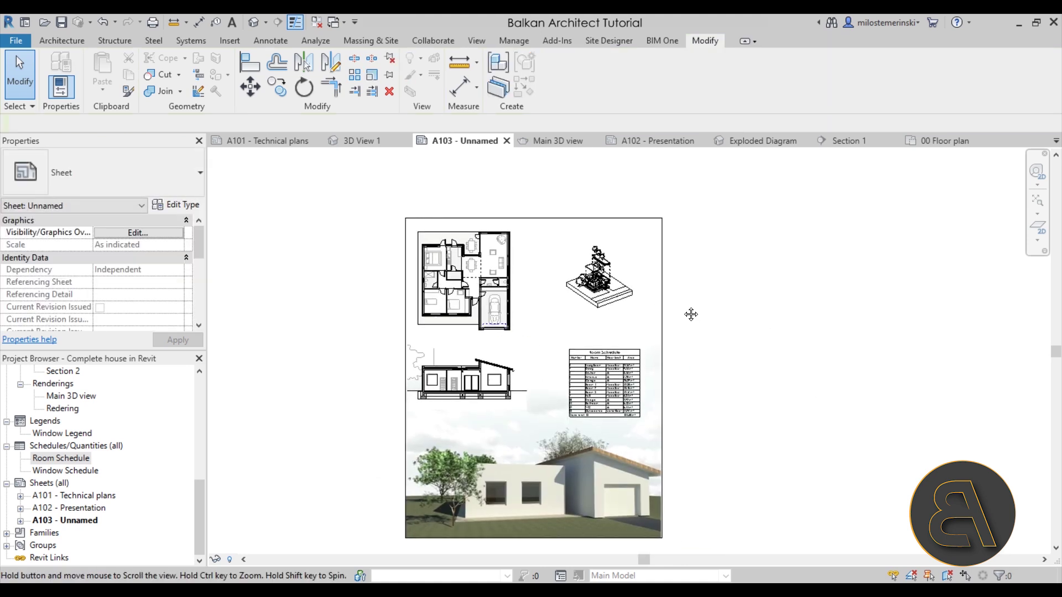
pyautogui.scroll(2, 690, 313)
pyautogui.click(595, 418)
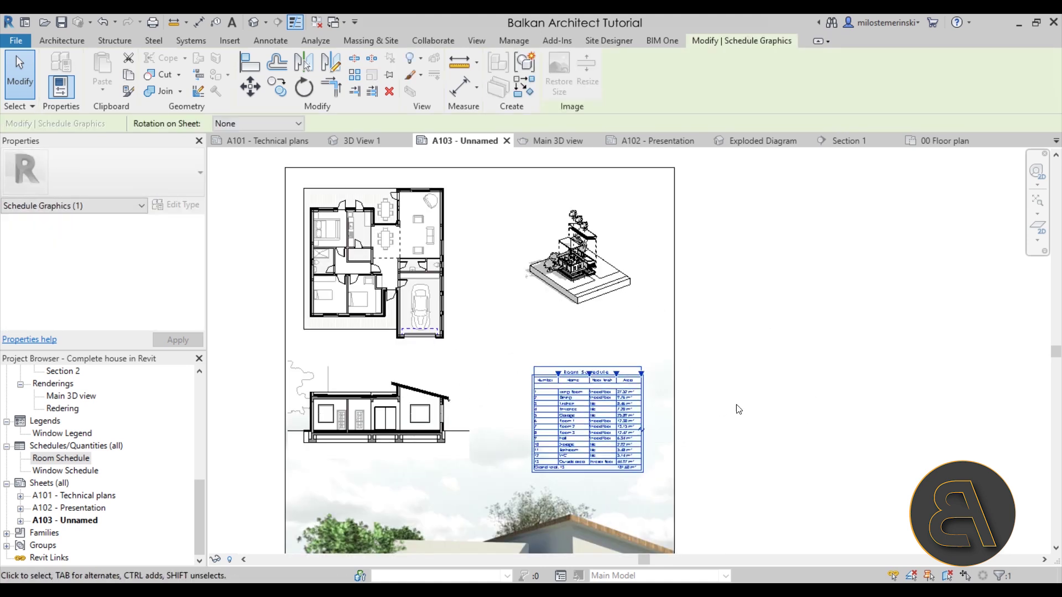
pyautogui.click(746, 409)
pyautogui.click(578, 260)
pyautogui.moveTo(577, 260); pyautogui.dragTo(787, 267)
pyautogui.click(719, 396)
pyautogui.click(600, 418)
pyautogui.moveTo(600, 418); pyautogui.dragTo(806, 418)
# Place the Site plan view on sheet A103 with the No Title viewport type.
pyautogui.scroll(7, 82, 474)
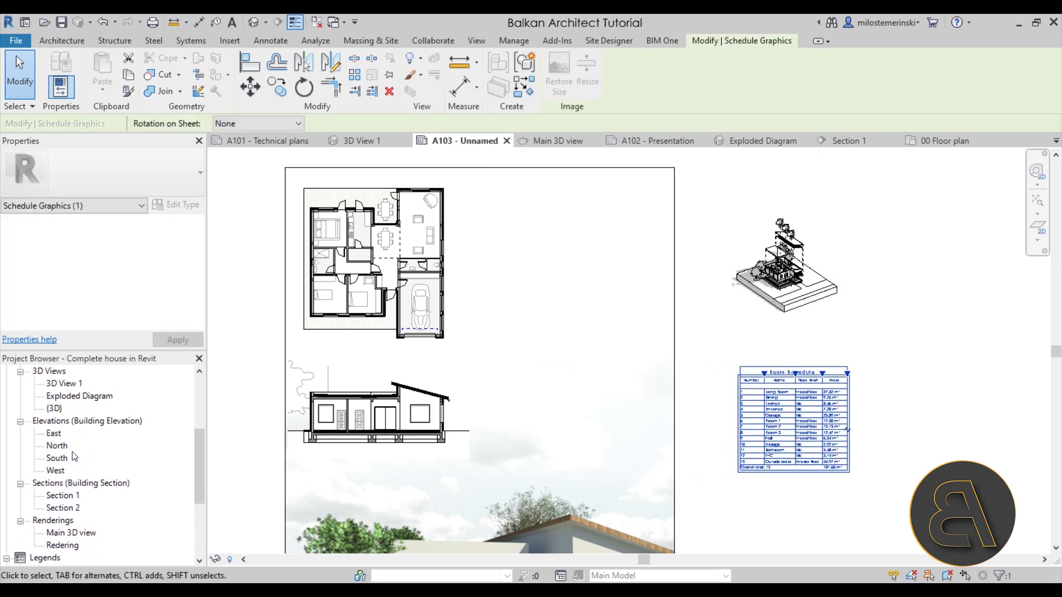
pyautogui.moveTo(61, 436); pyautogui.dragTo(564, 396)
pyautogui.click(565, 396)
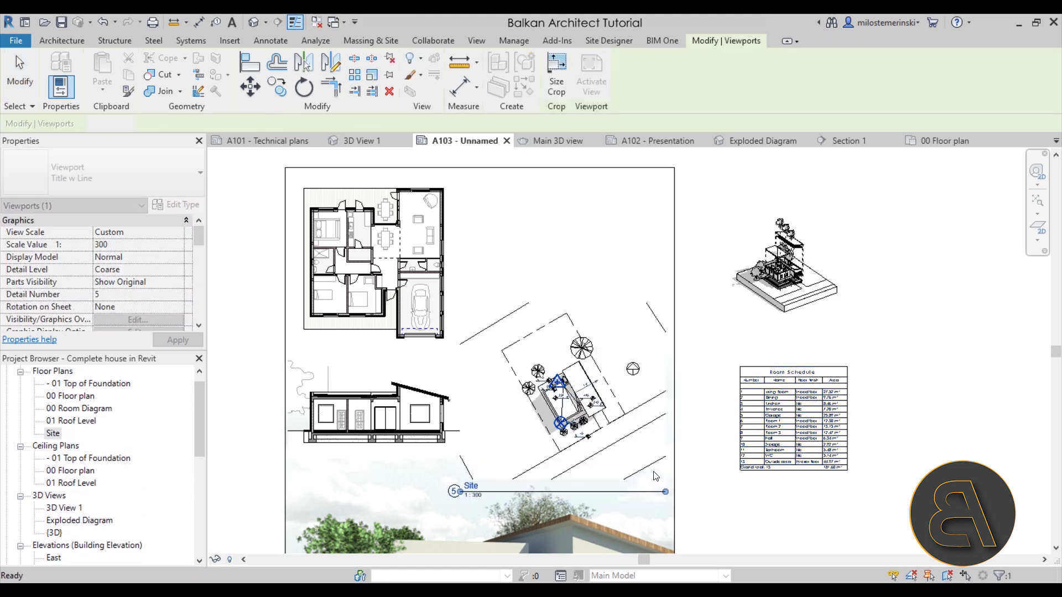
pyautogui.click(86, 177)
pyautogui.click(44, 239)
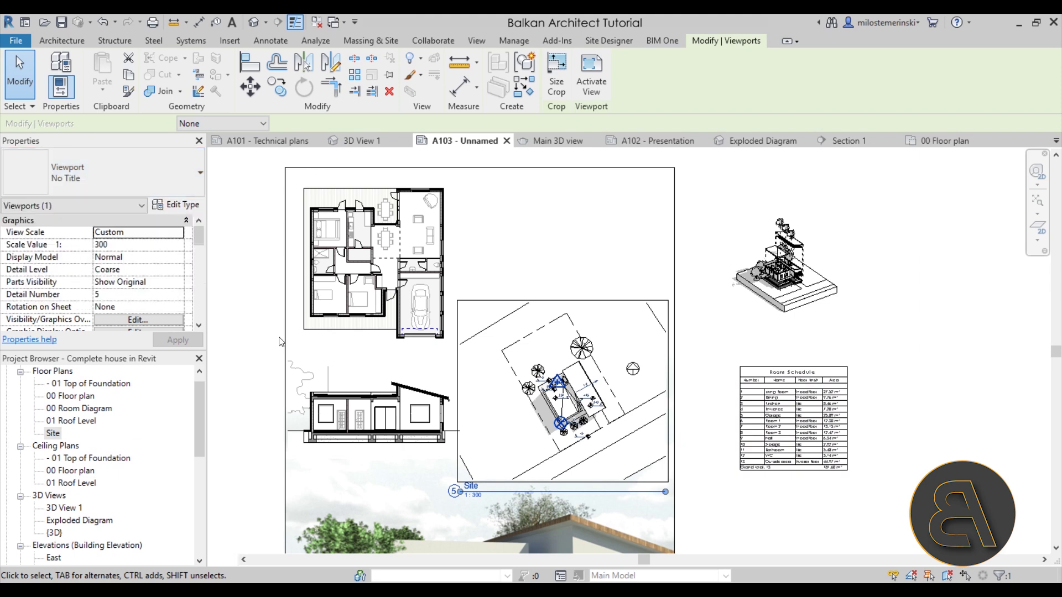
pyautogui.press('Escape')
# Bring the exploded diagram back to the sheet's upper middle and delete the Room Schedule.
pyautogui.moveTo(658, 467); pyautogui.dragTo(569, 322, button='middle')
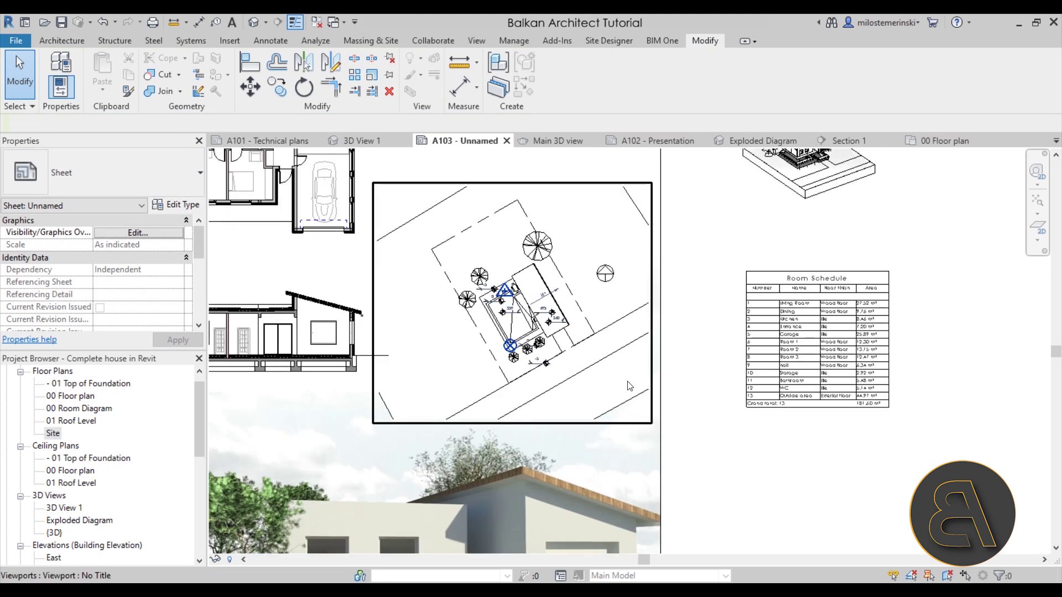
pyautogui.scroll(-2, 700, 497)
pyautogui.scroll(1, 752, 440)
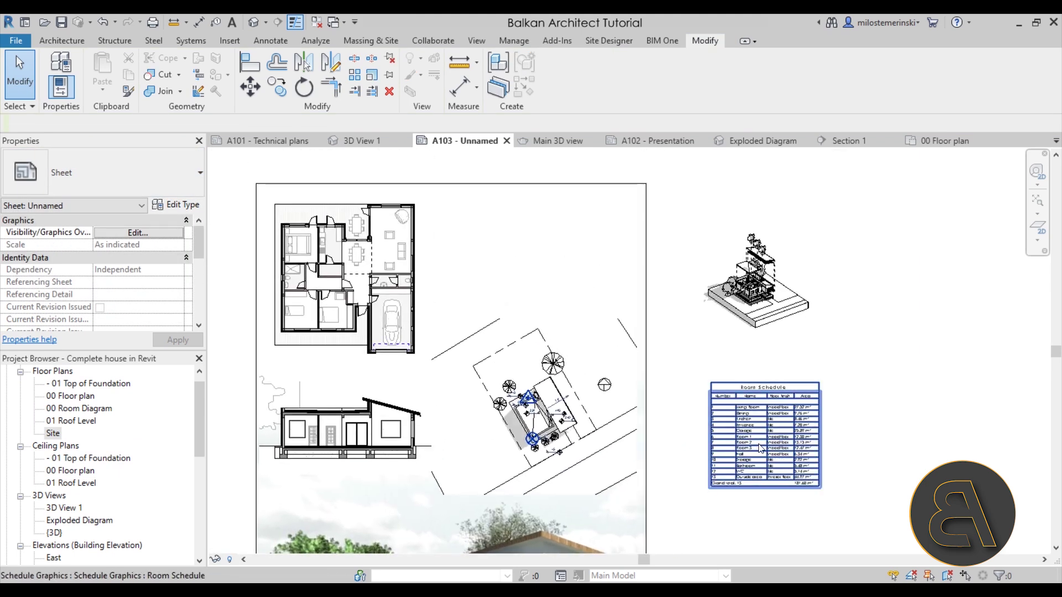
pyautogui.moveTo(757, 276); pyautogui.dragTo(534, 254)
pyautogui.click(860, 398)
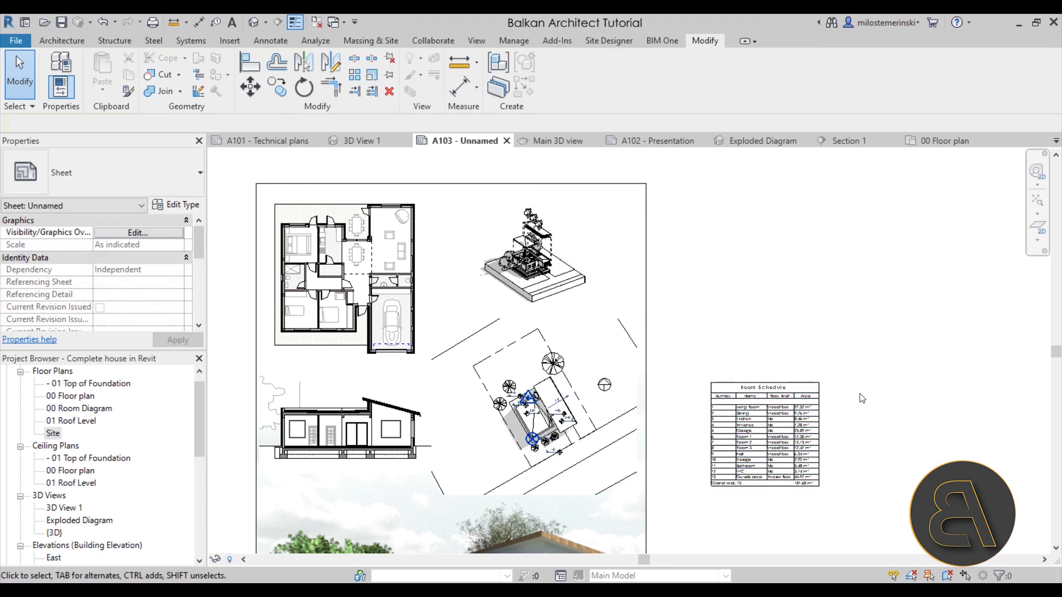
pyautogui.click(797, 442)
pyautogui.press('Delete')
# Move the site plan to the top right and put the exploded diagram below it.
pyautogui.scroll(-1, 637, 436)
pyautogui.moveTo(637, 436); pyautogui.dragTo(694, 375, button='middle')
pyautogui.click(596, 250)
pyautogui.moveTo(596, 250); pyautogui.dragTo(796, 285)
pyautogui.click(615, 276)
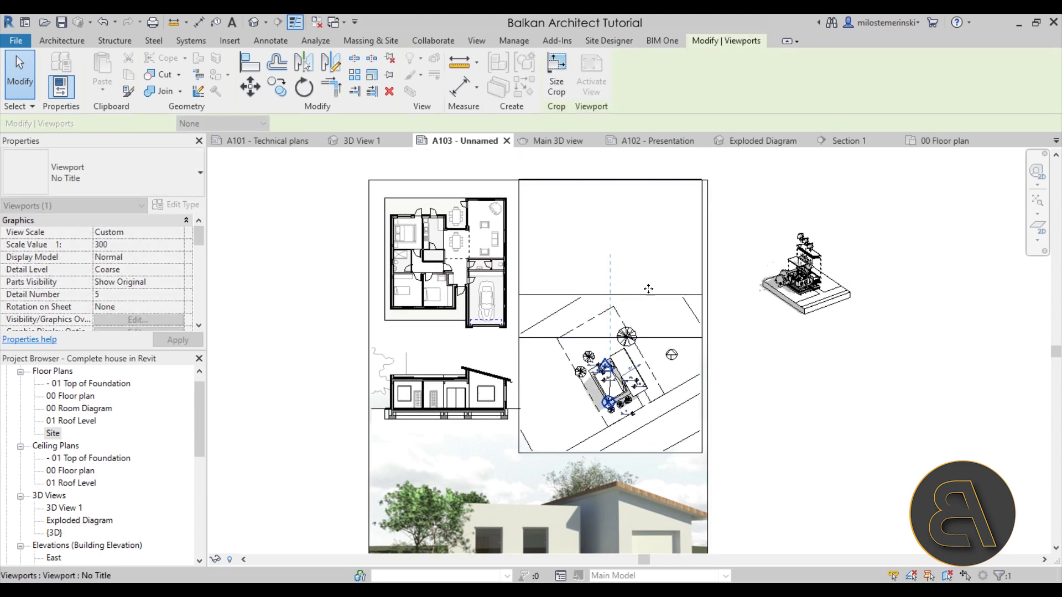
pyautogui.moveTo(648, 289); pyautogui.dragTo(648, 174)
pyautogui.moveTo(815, 290); pyautogui.dragTo(629, 413)
pyautogui.press('Escape')
# Zoom and pan to review the whole sheet layout around the site plan.
pyautogui.scroll(4, 631, 459)
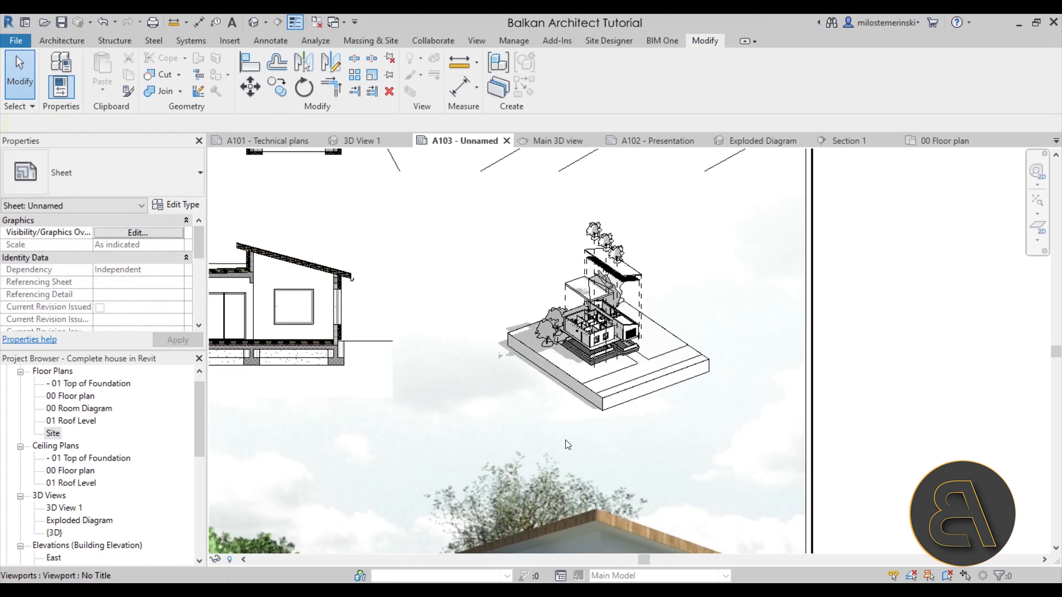
pyautogui.scroll(-2, 780, 422)
pyautogui.scroll(4, 851, 419)
pyautogui.scroll(-4, 869, 420)
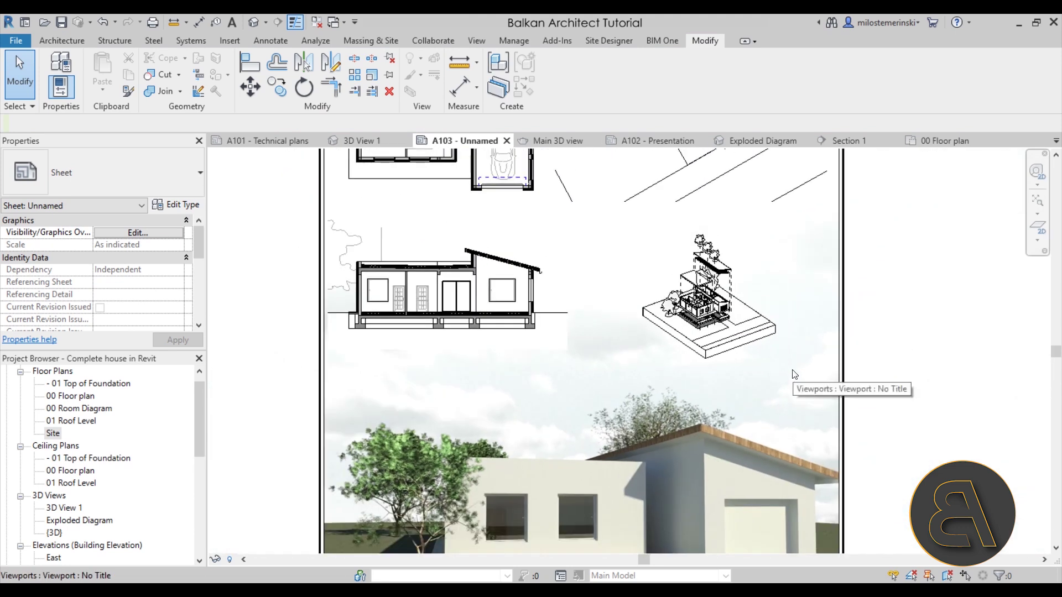
pyautogui.scroll(-4, 794, 375)
pyautogui.moveTo(791, 387); pyautogui.dragTo(694, 391, button='middle')
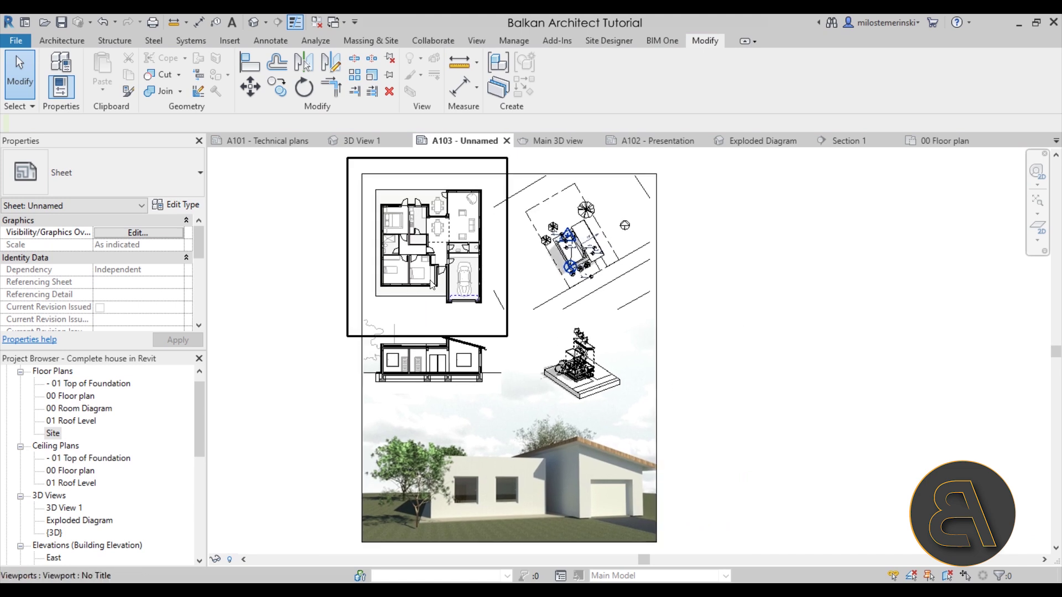
pyautogui.scroll(5, 431, 284)
pyautogui.scroll(-5, 718, 376)
pyautogui.moveTo(758, 393)
pyautogui.mouseDown(button='middle')
pyautogui.moveTo(784, 412)
pyautogui.moveTo(772, 396)
pyautogui.moveTo(752, 395)
pyautogui.mouseUp(button='middle')
pyautogui.scroll(-1, 766, 408)
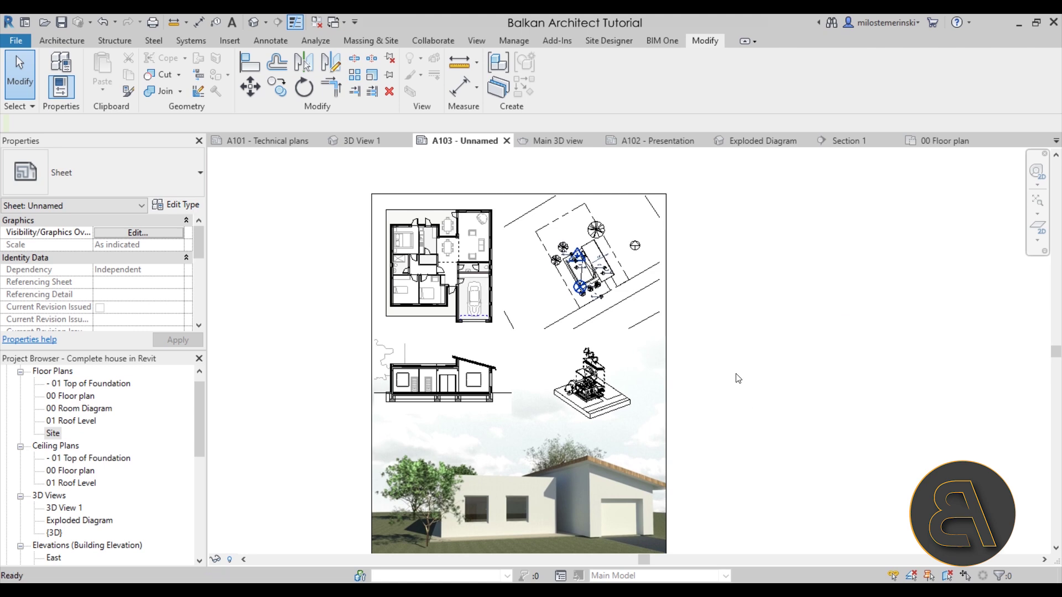
pyautogui.scroll(-1, 738, 373)
pyautogui.scroll(1, 724, 362)
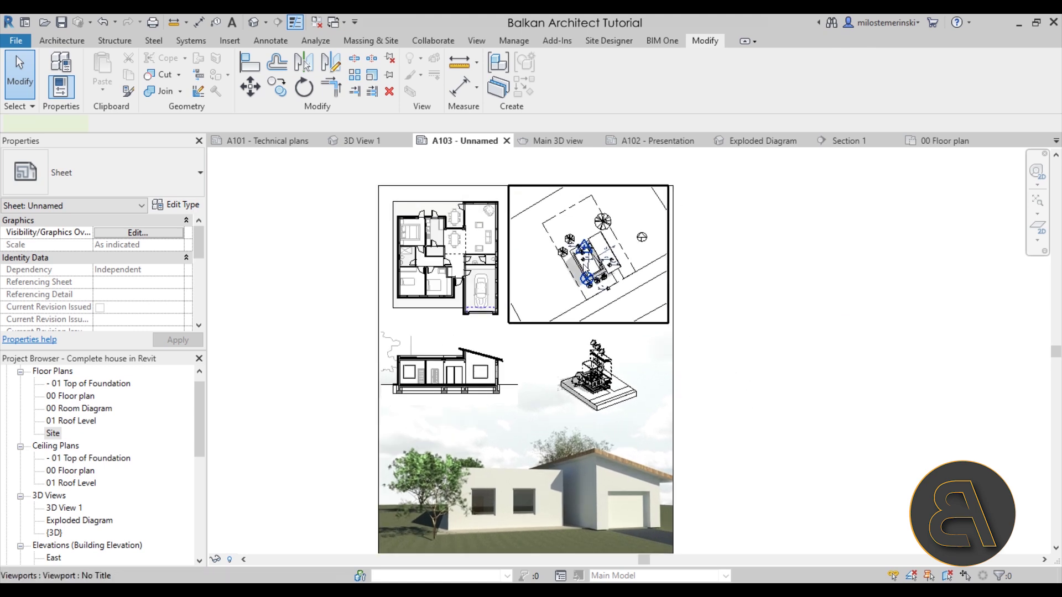
pyautogui.click(584, 268)
pyautogui.click(774, 320)
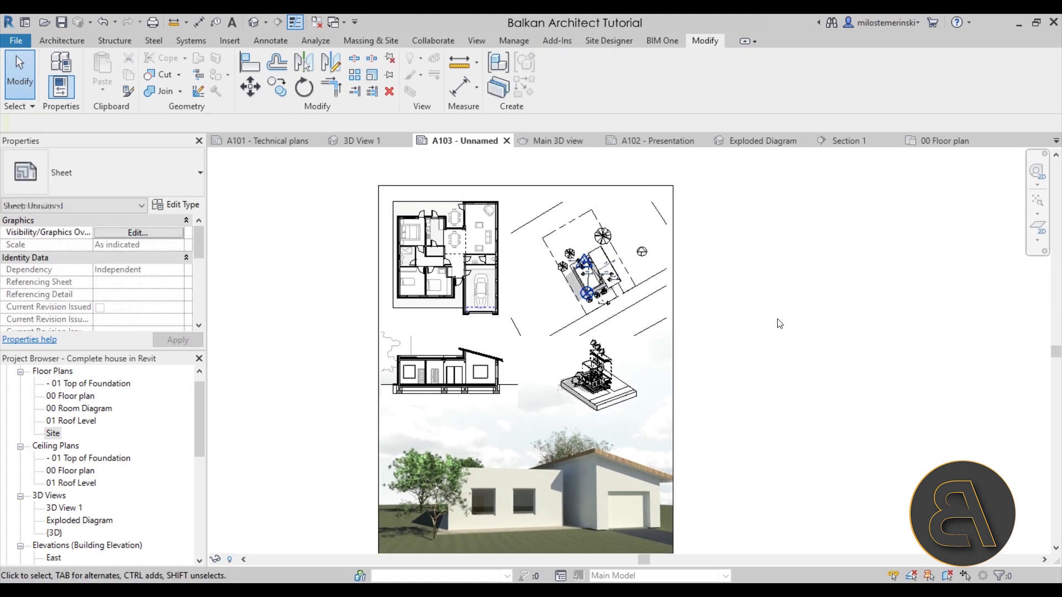
# Shift the section viewport upward to align it with the other views.
pyautogui.scroll(1, 441, 396)
pyautogui.click(439, 405)
pyautogui.moveTo(439, 405); pyautogui.dragTo(431, 264)
pyautogui.click(301, 315)
pyautogui.scroll(-1, 447, 267)
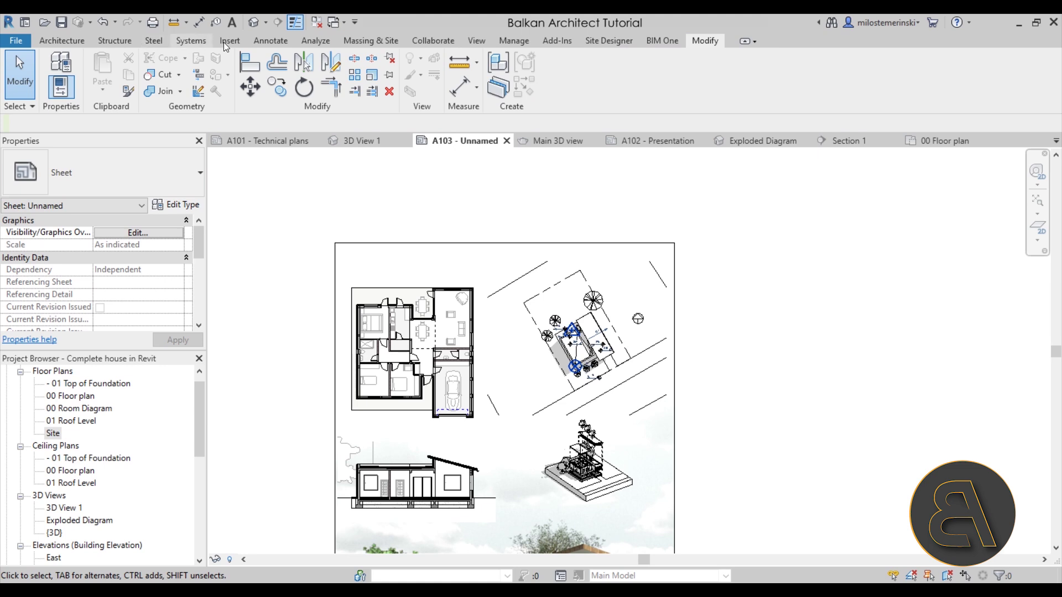
# Place an 8mm Arial text note reading 'BA Small House in Revit' at the sheet's upper left.
pyautogui.click(261, 42)
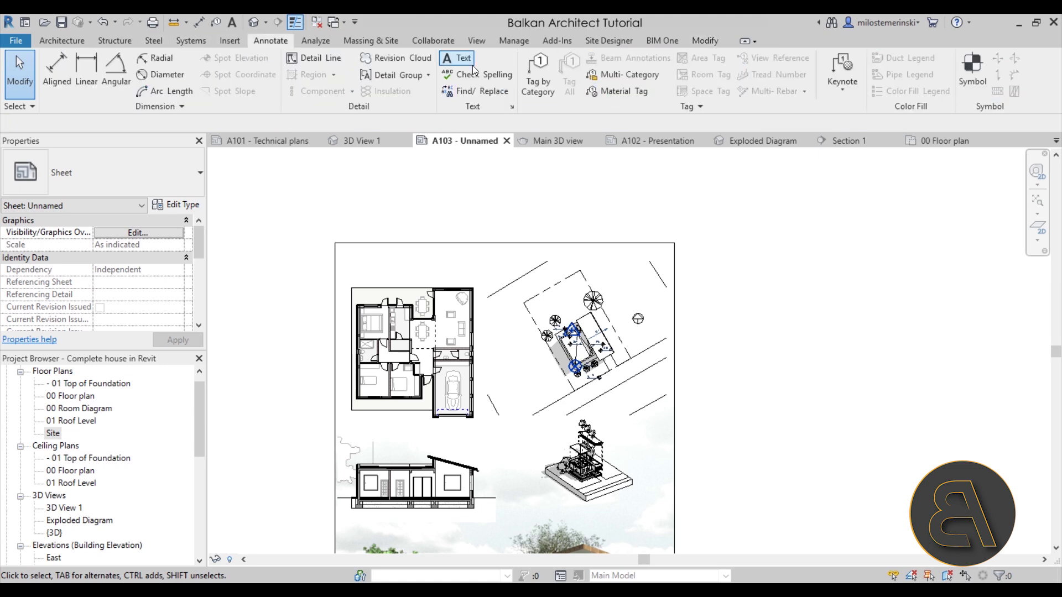
pyautogui.click(458, 58)
pyautogui.click(118, 187)
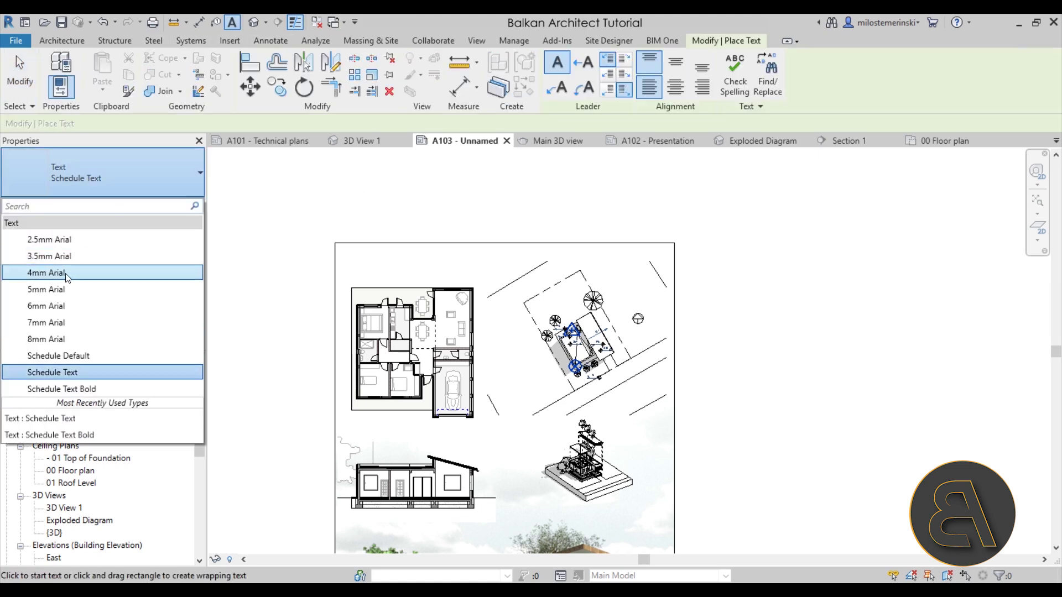
pyautogui.click(46, 339)
pyautogui.click(261, 283)
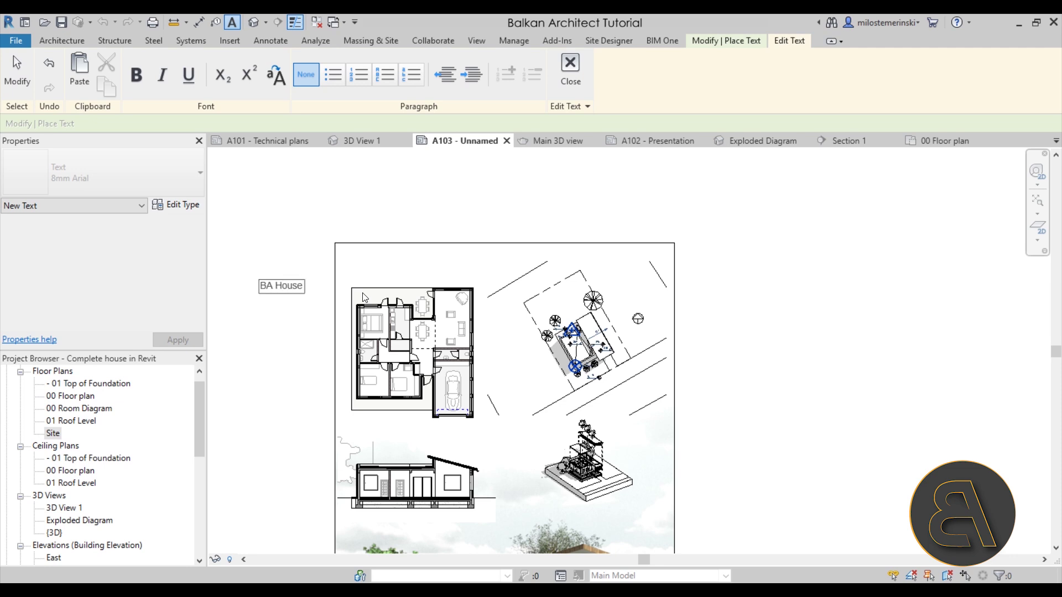
pyautogui.write('s')
pyautogui.write('Small')
pyautogui.click(16, 72)
pyautogui.moveTo(297, 286); pyautogui.dragTo(336, 271)
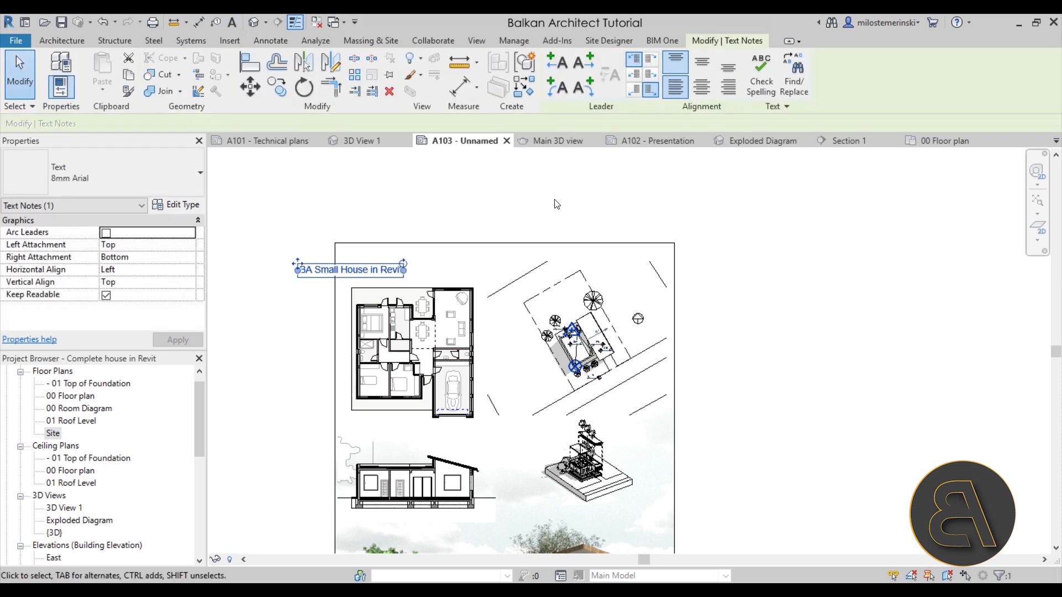
# Change the title's text type to 15 mm size with Bold enabled.
pyautogui.click(183, 206)
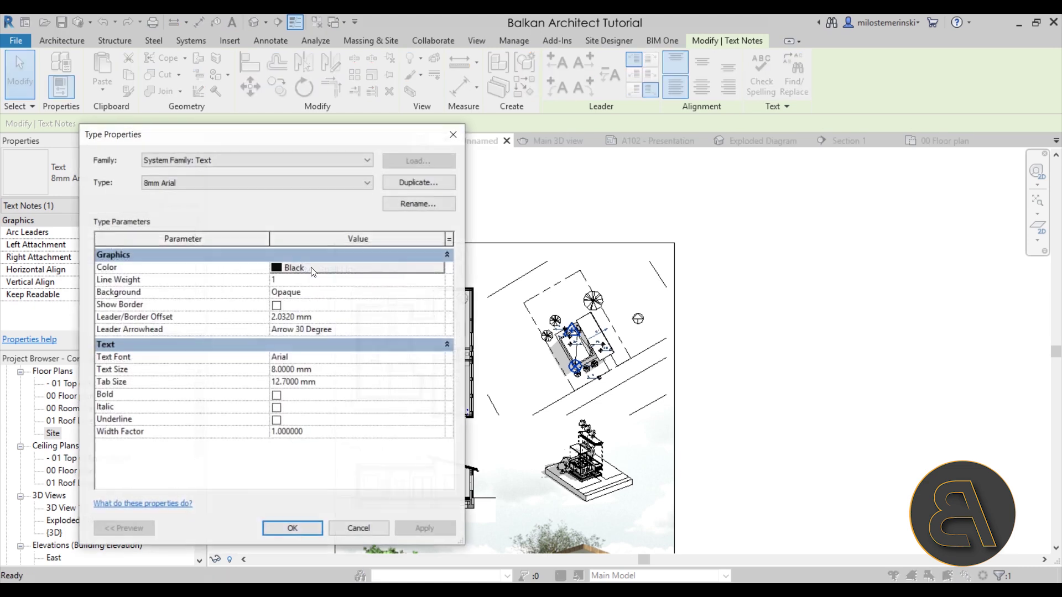
pyautogui.click(293, 371)
pyautogui.click(275, 372)
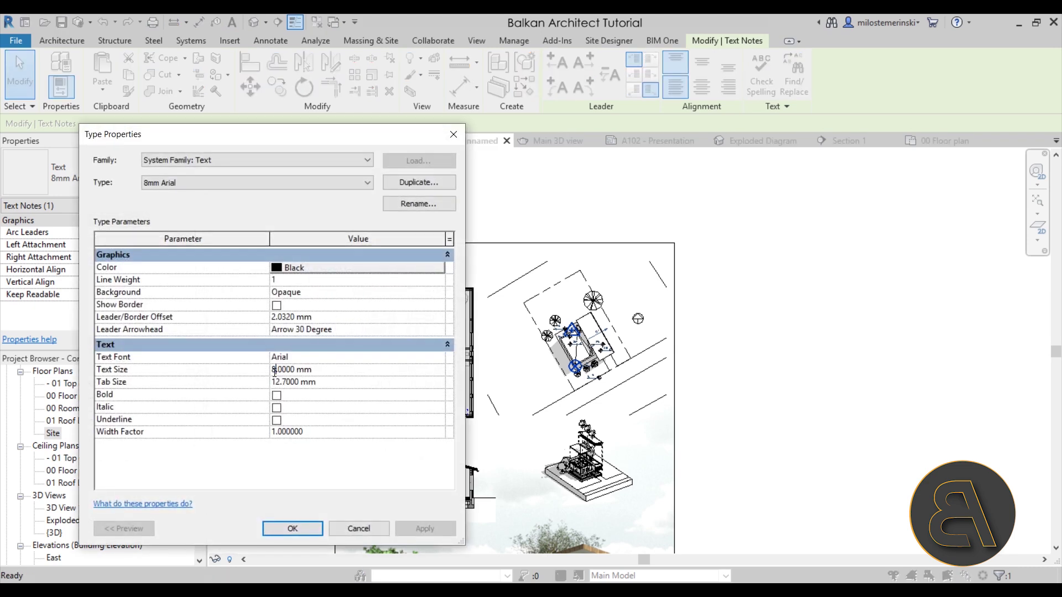
pyautogui.write('15')
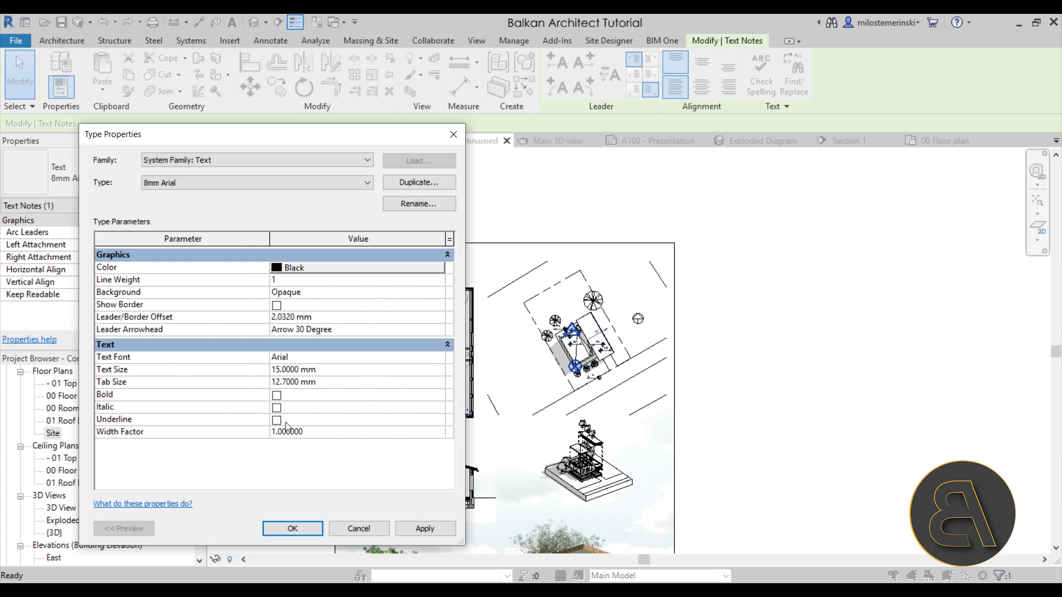
pyautogui.click(425, 528)
pyautogui.click(292, 529)
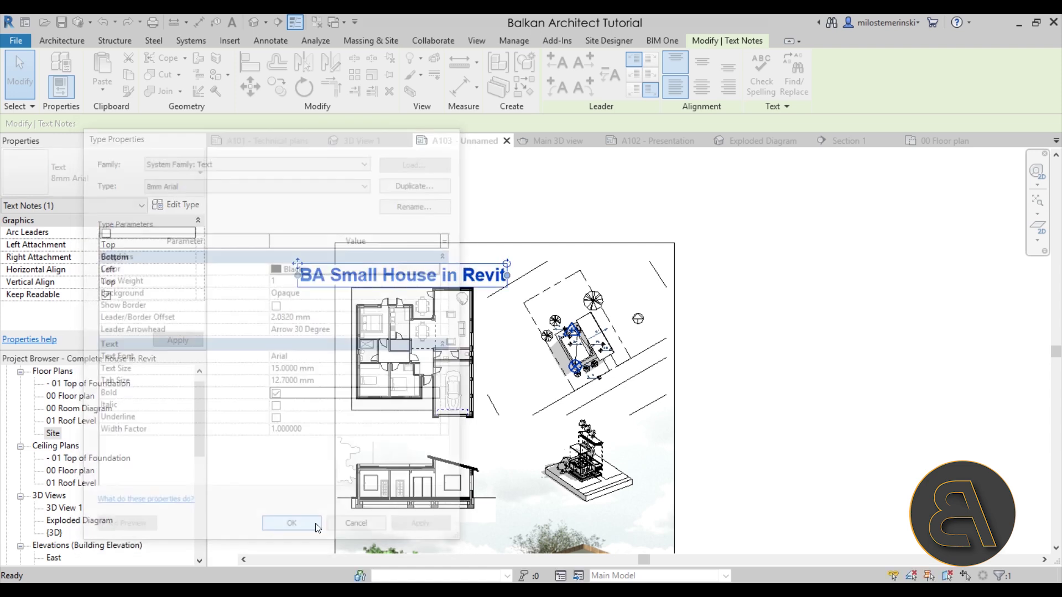
# Drag the bold title along the top-left edge of sheet A103.
pyautogui.moveTo(308, 282); pyautogui.dragTo(360, 268)
pyautogui.click(364, 220)
pyautogui.scroll(-1, 363, 220)
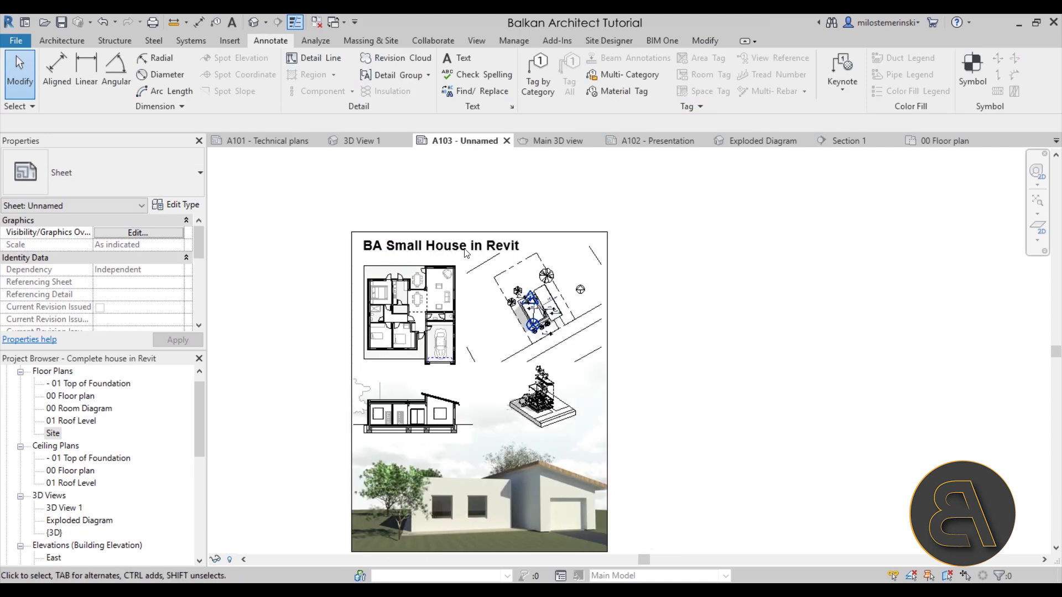
pyautogui.scroll(1, 370, 177)
pyautogui.click(364, 185)
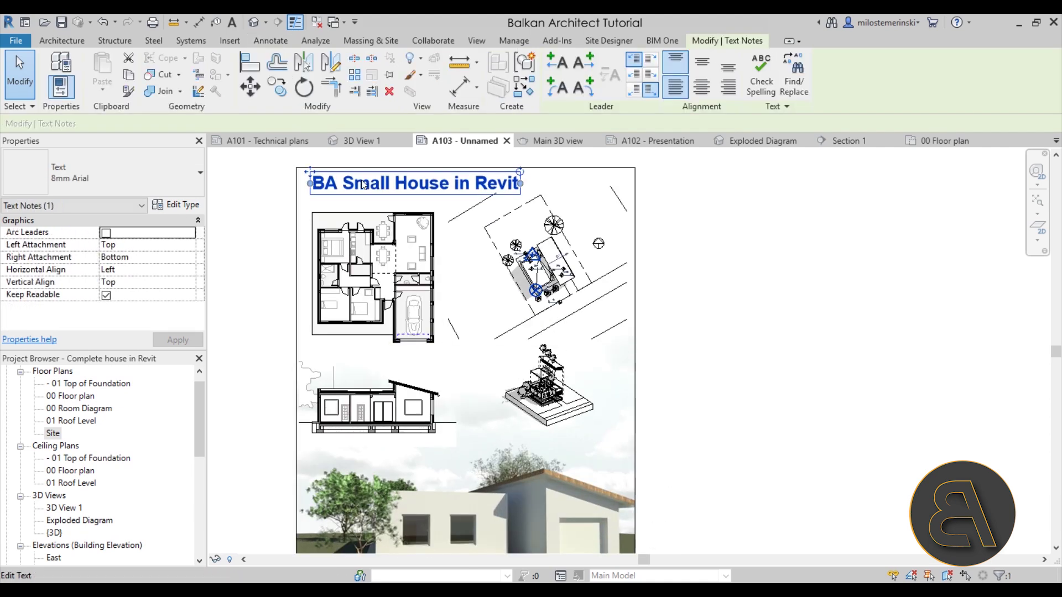
pyautogui.click(248, 209)
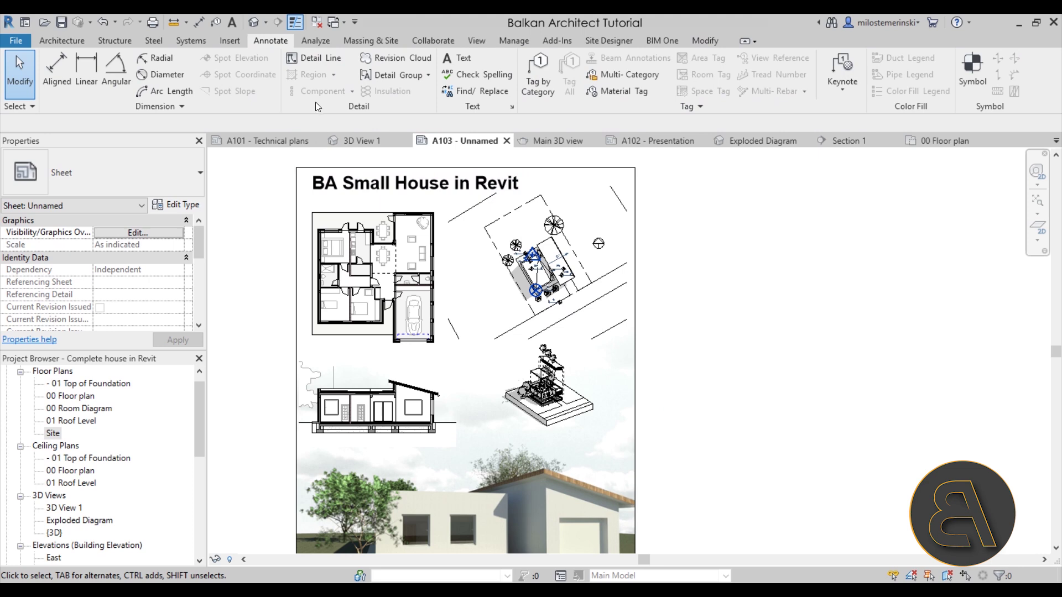
pyautogui.scroll(-2, 484, 281)
pyautogui.moveTo(483, 291)
pyautogui.mouseDown(button='middle')
pyautogui.moveTo(483, 281)
pyautogui.moveTo(498, 298)
pyautogui.mouseUp(button='middle')
pyautogui.scroll(2, 483, 281)
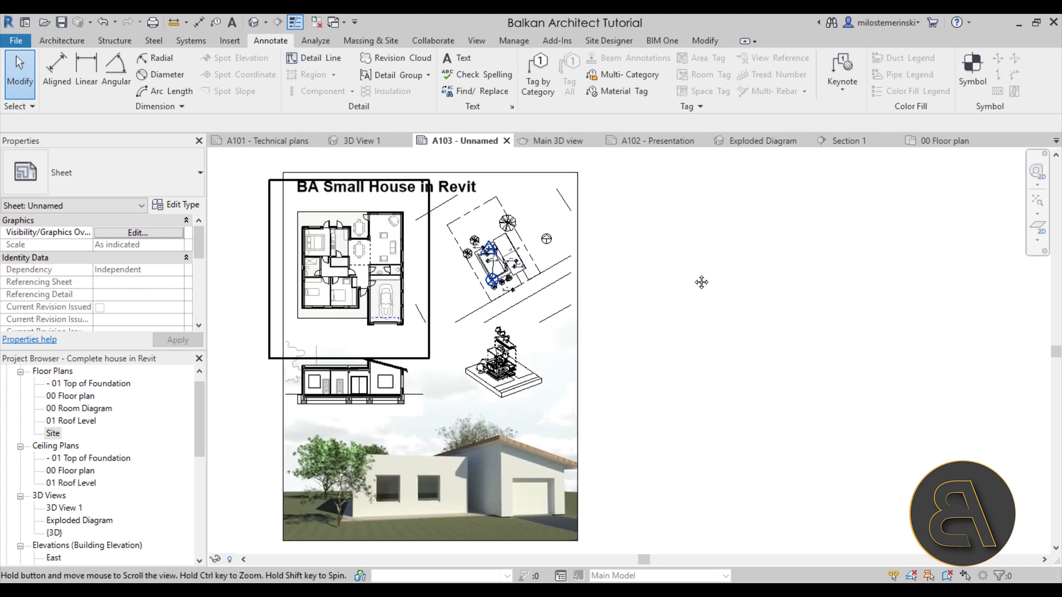